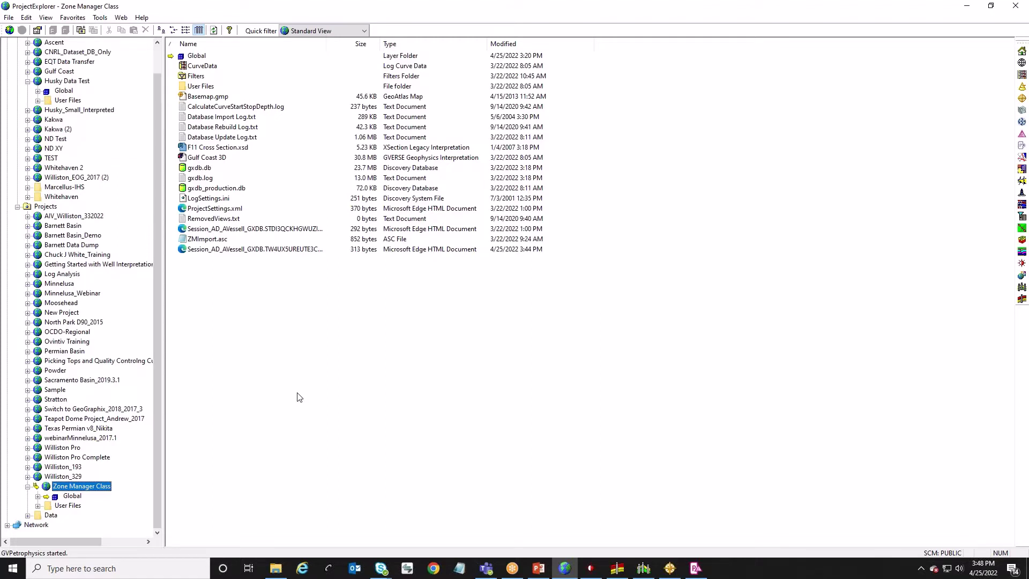
Switch to ZoneManager and look over the F11 cross section in XSection
left_click(617, 569)
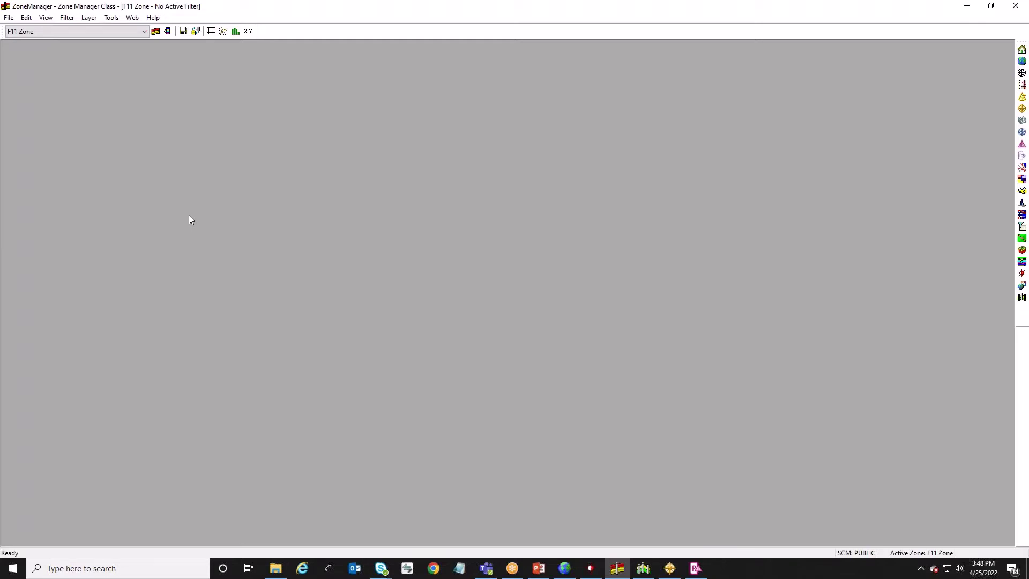
left_click(11, 17)
left_click(346, 212)
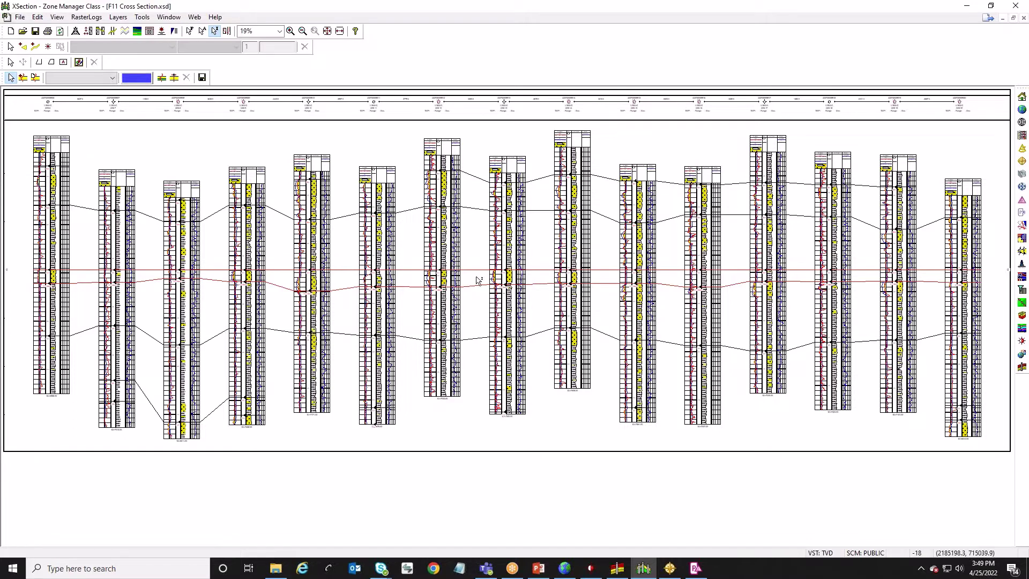
Return to ZoneManager and start defining a new zone named F11 Primary Zone
left_click(616, 568)
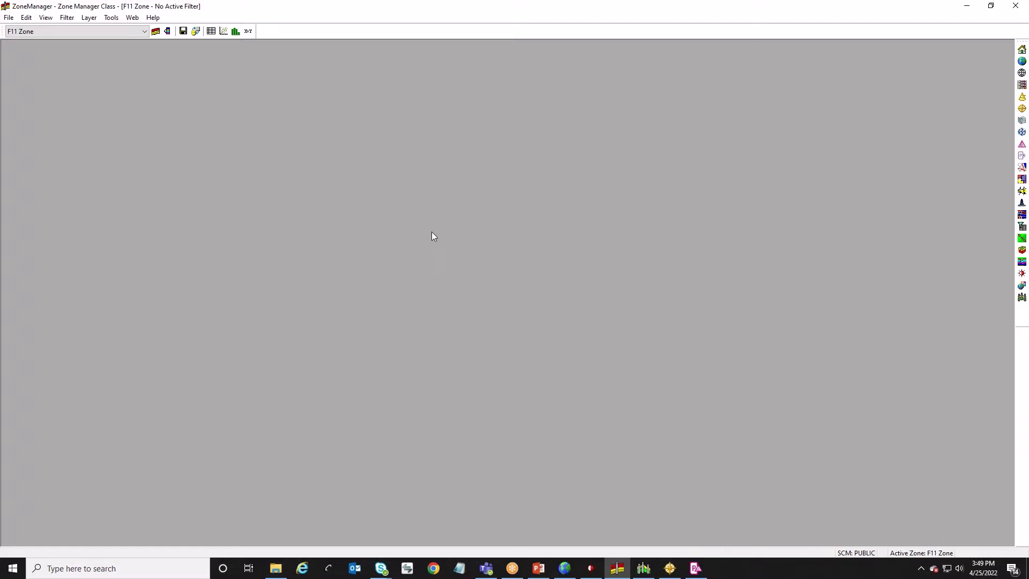
left_click(9, 18)
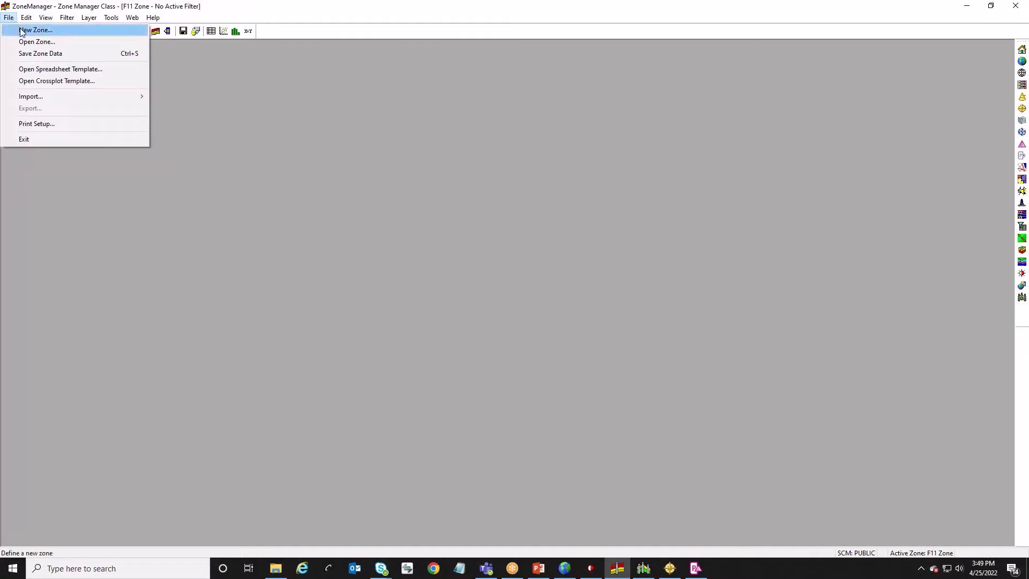
left_click(22, 31)
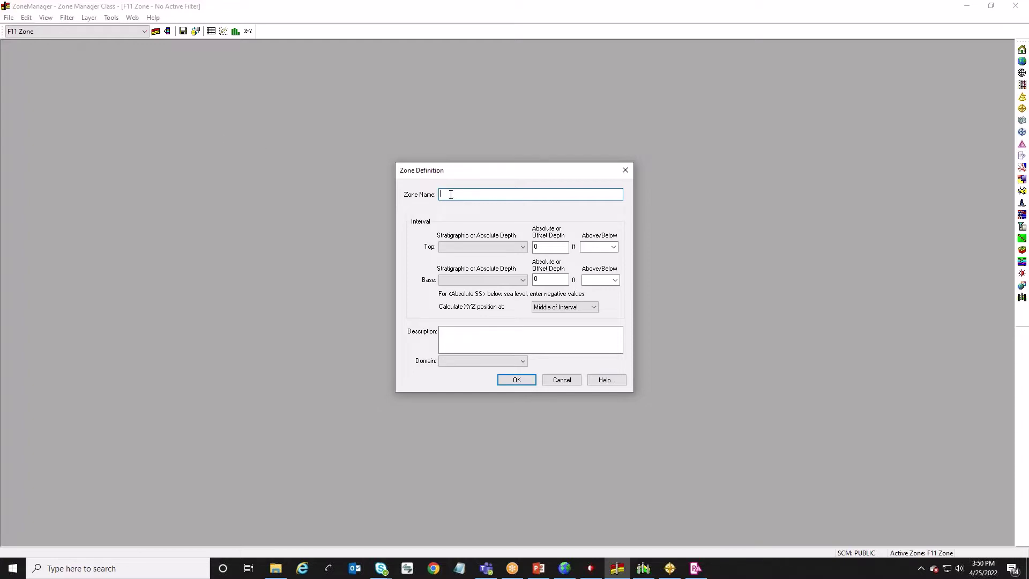
type("F11 Primary Zone")
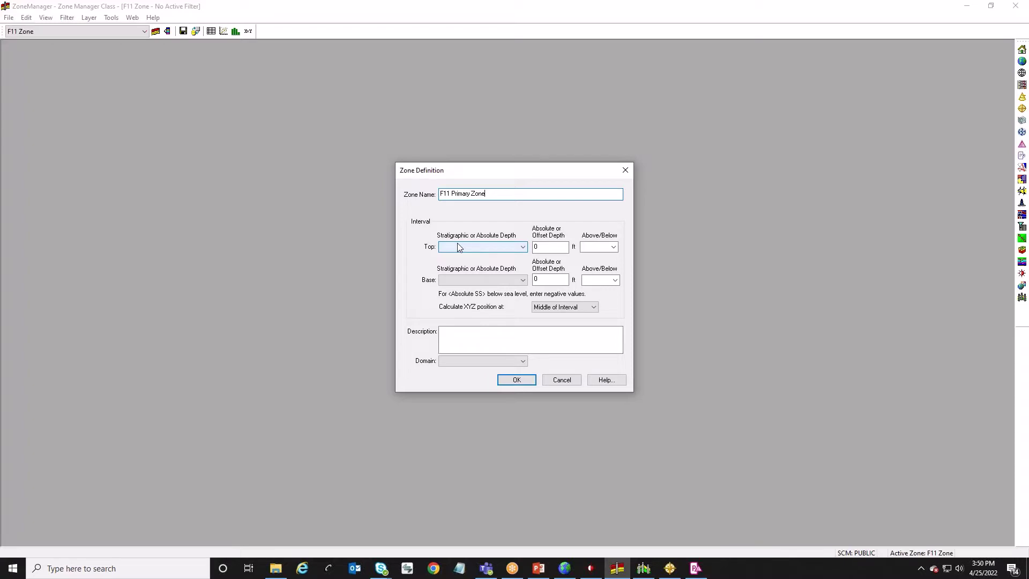
Set the zone interval's top to F11 and its base to F11 Base
left_click(460, 248)
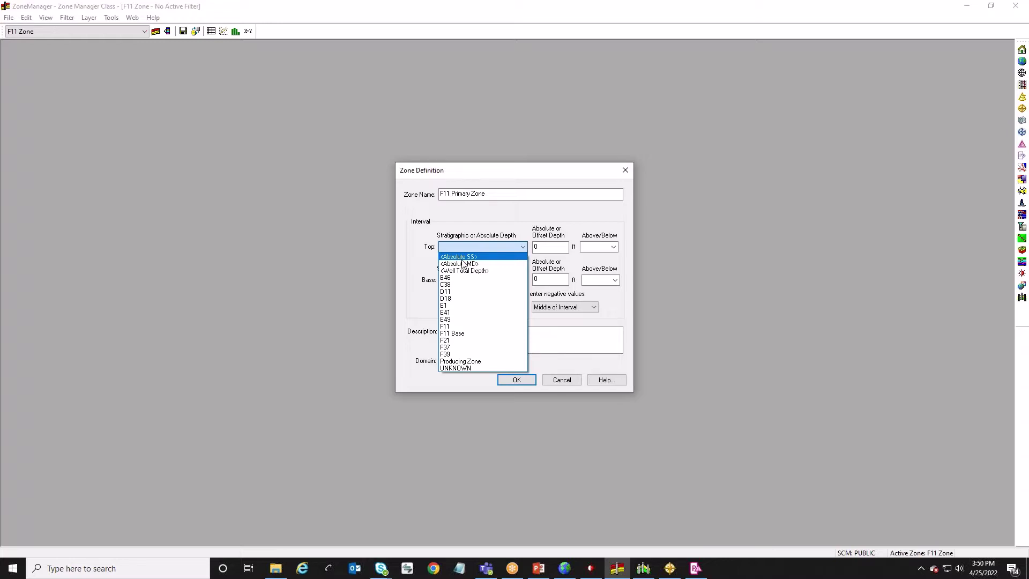
left_click(446, 327)
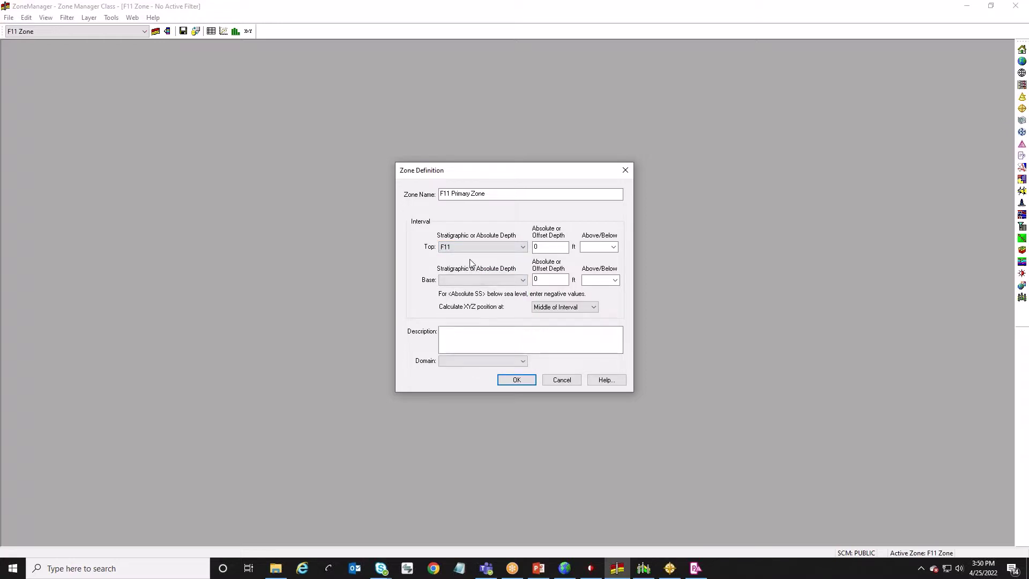
left_click(472, 280)
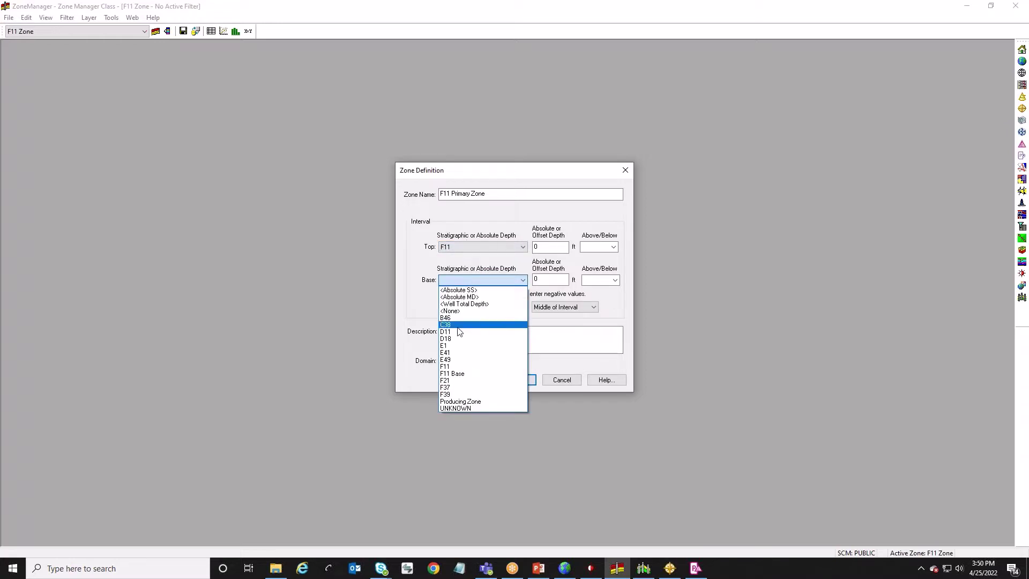
left_click(455, 373)
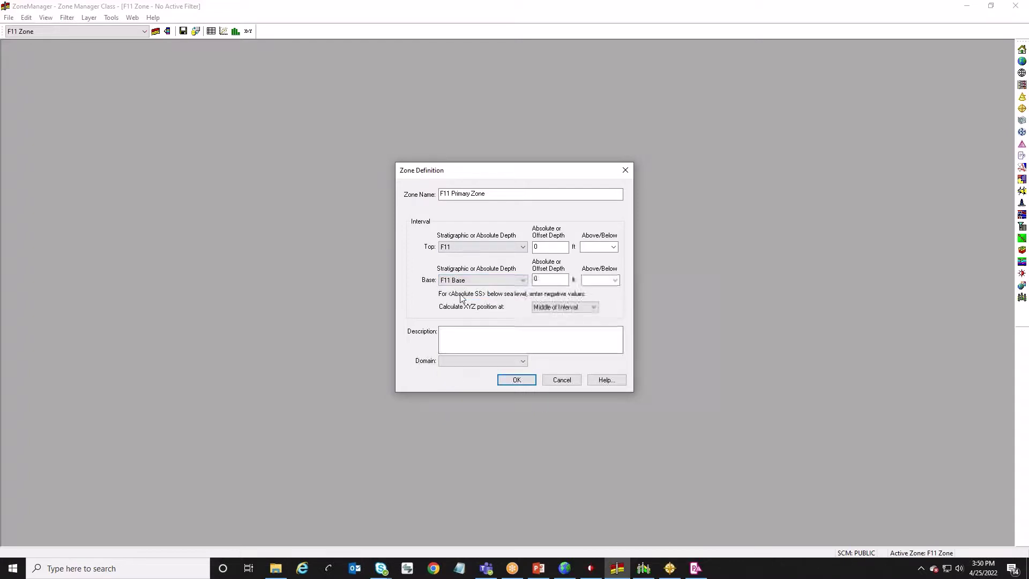
left_click(544, 248)
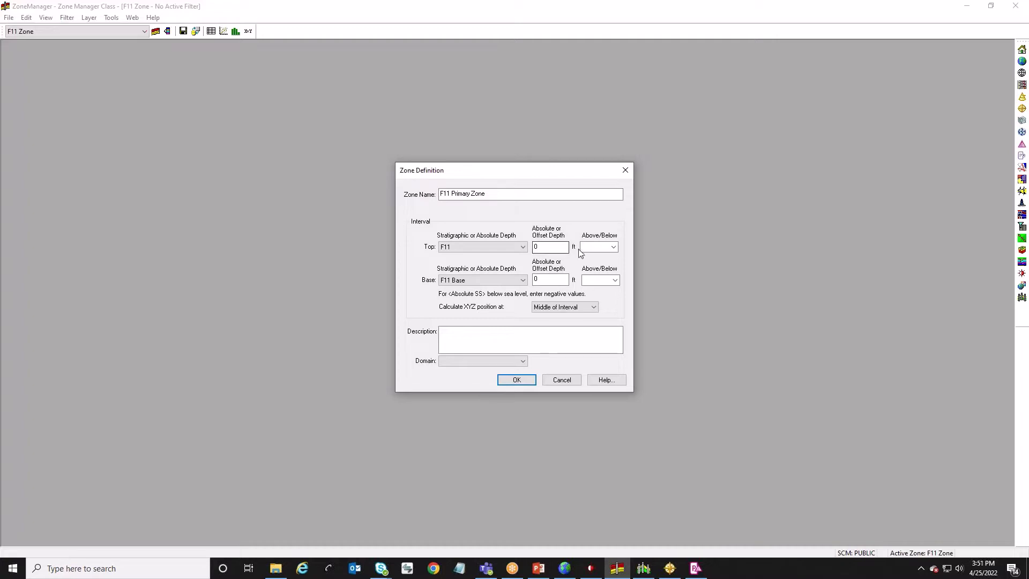
left_click(613, 246)
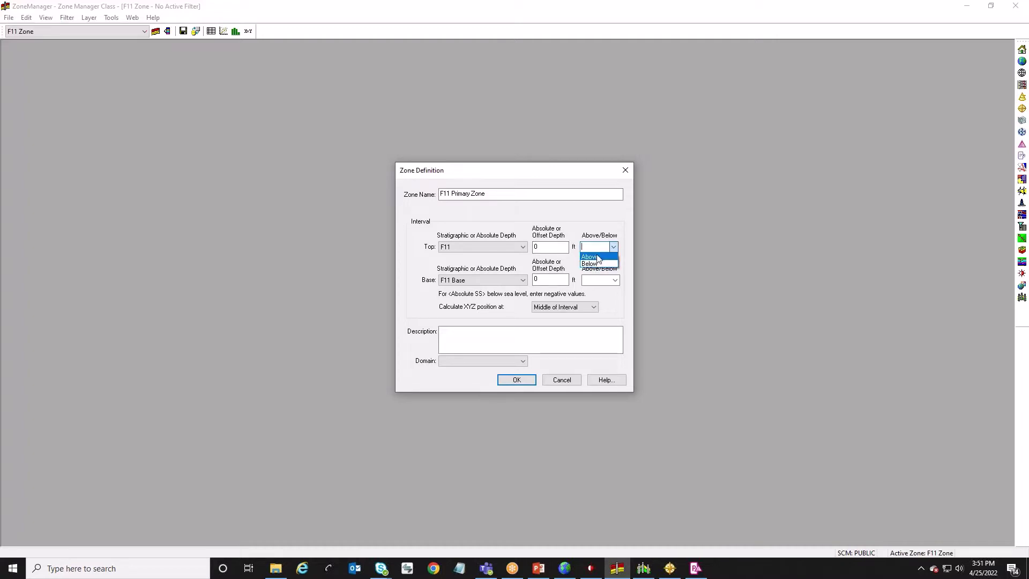
left_click(549, 219)
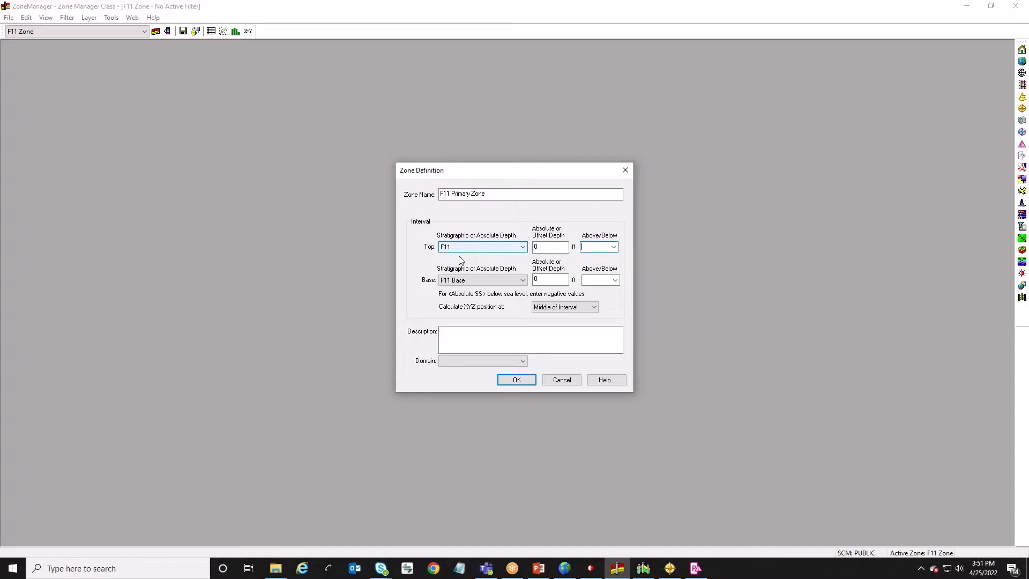
left_click(460, 280)
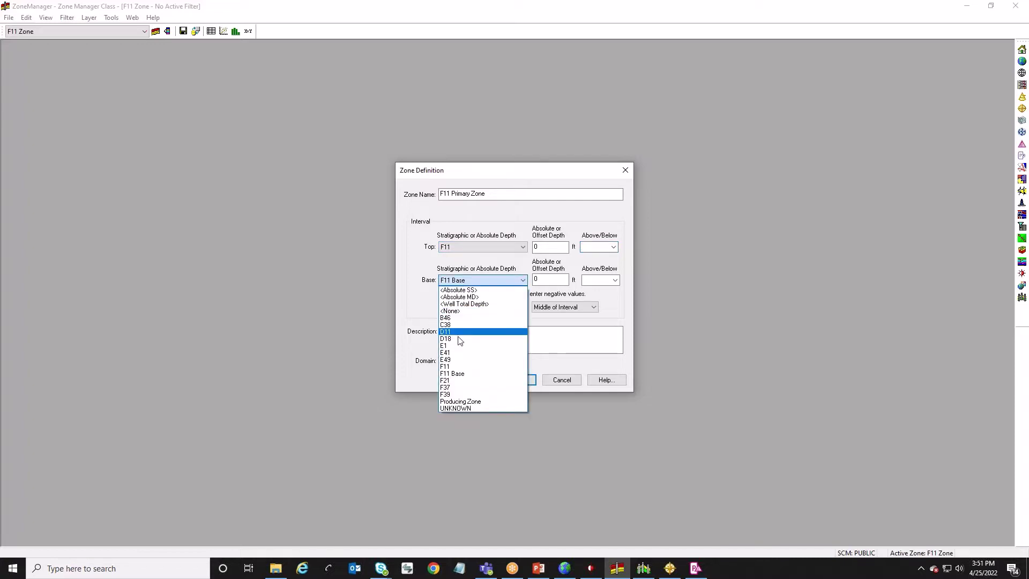
left_click(457, 367)
left_click(551, 247)
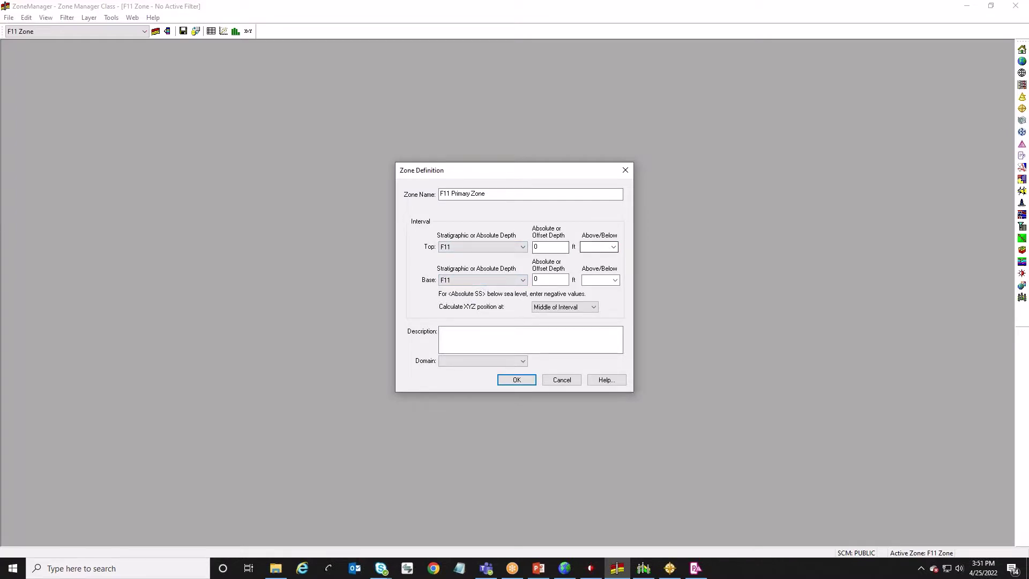
left_click(480, 280)
left_click(461, 371)
Calculate the zone's XYZ position at Top of Interval and look through the available domain options
left_click(554, 309)
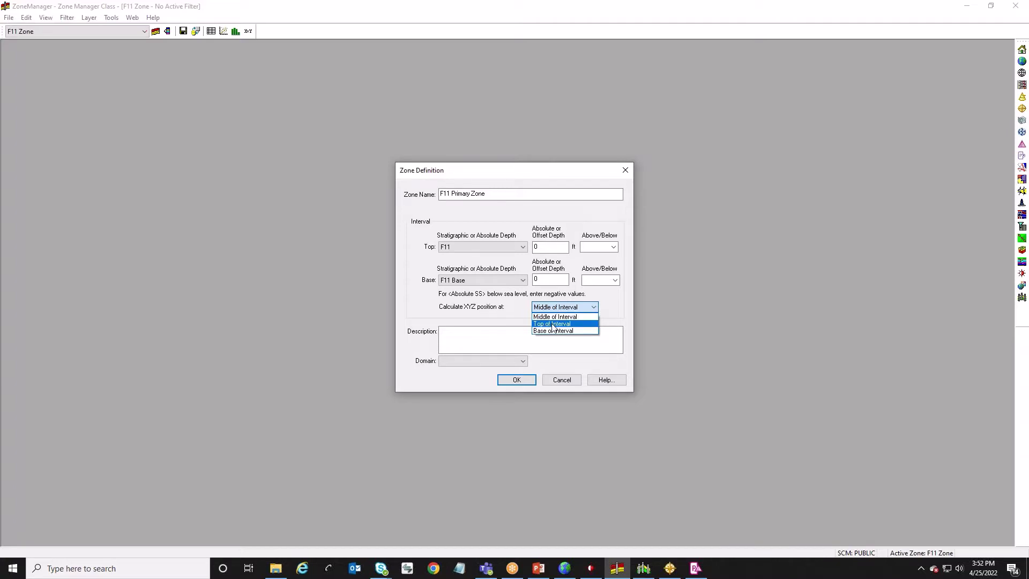
left_click(552, 324)
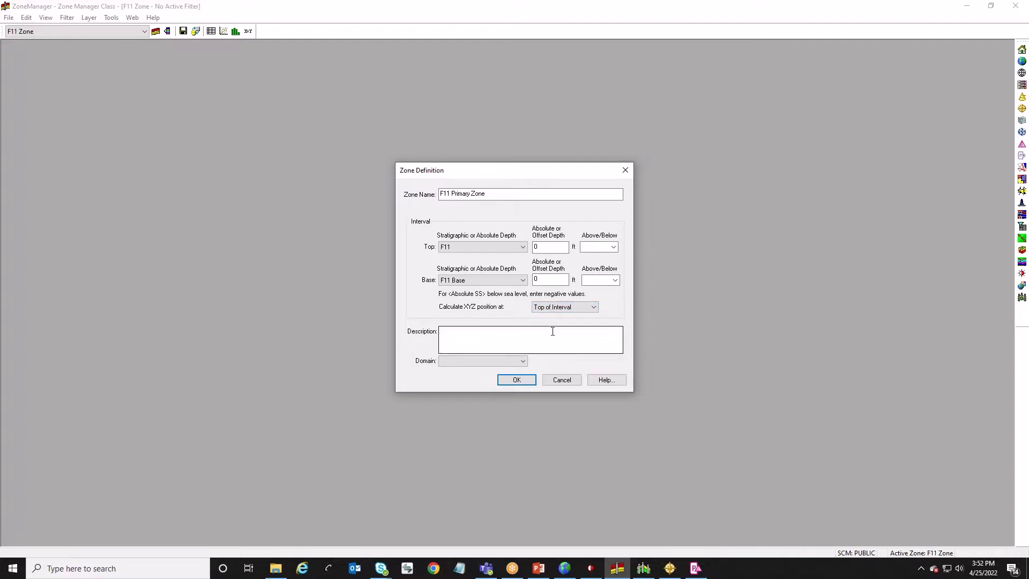
left_click(461, 331)
left_click(466, 362)
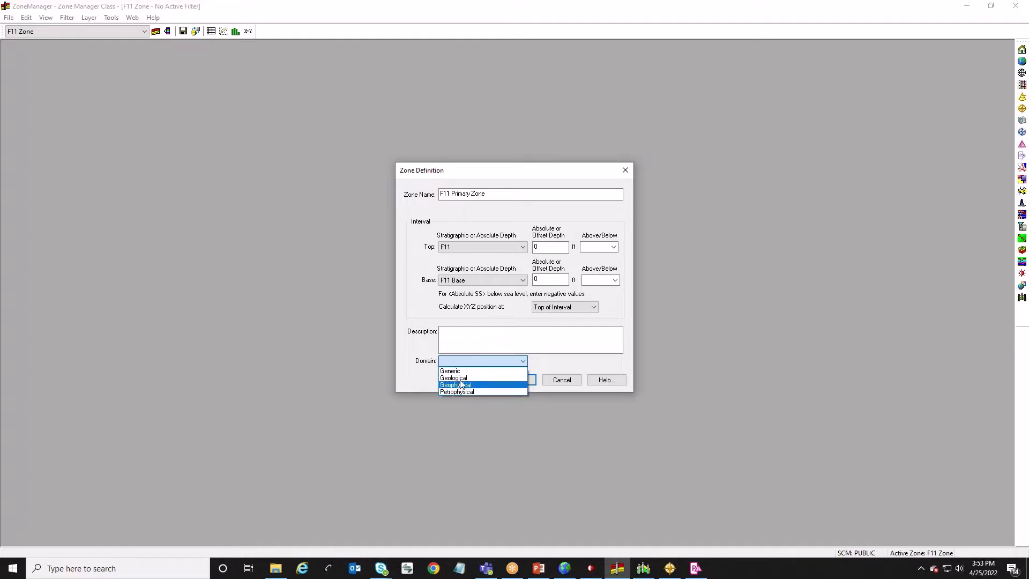
left_click(455, 335)
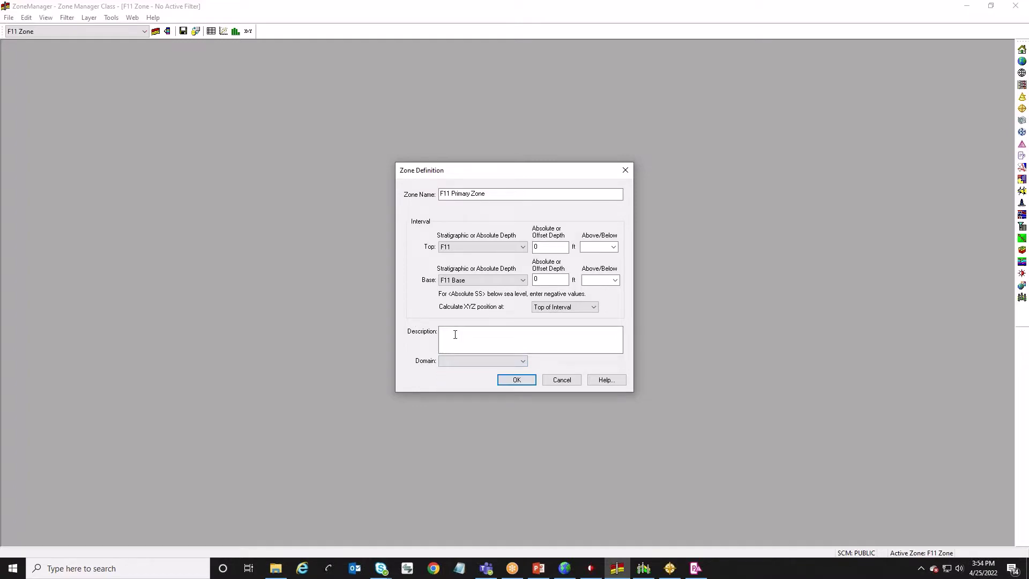
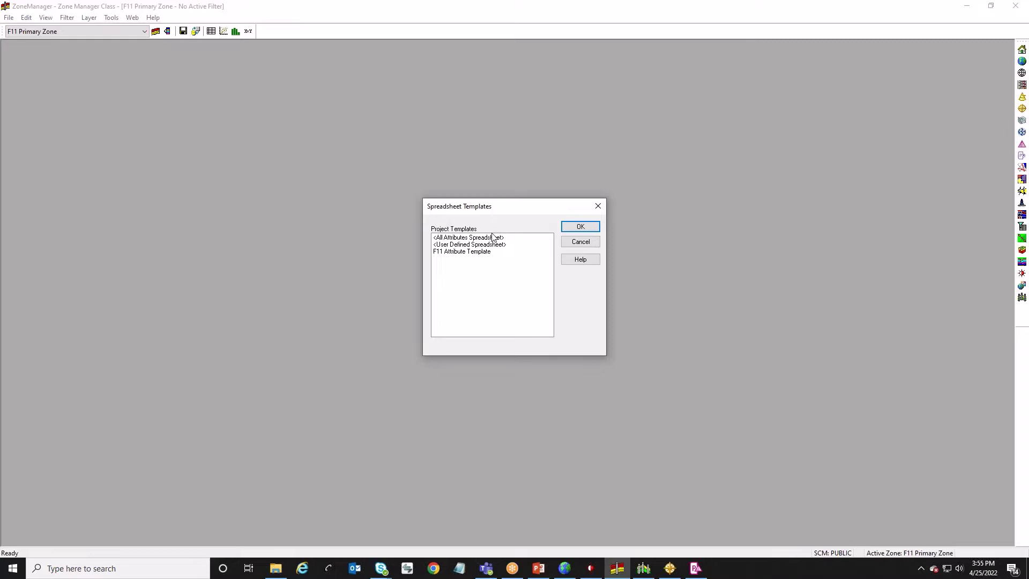
Open the All Attributes Spreadsheet for the F11 Primary Zone and inspect its X through TVDSS columns
left_click(489, 238)
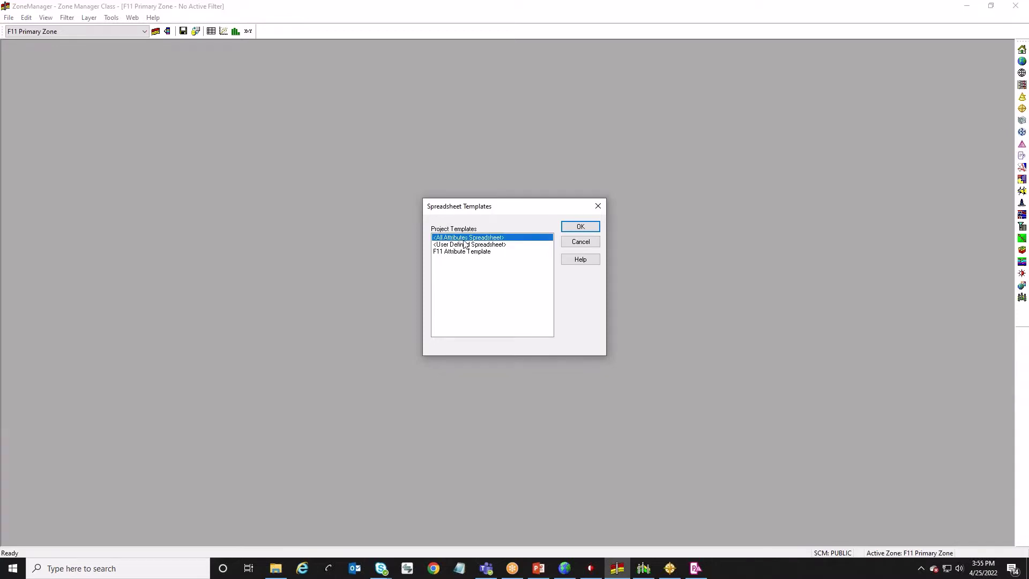
left_click(589, 227)
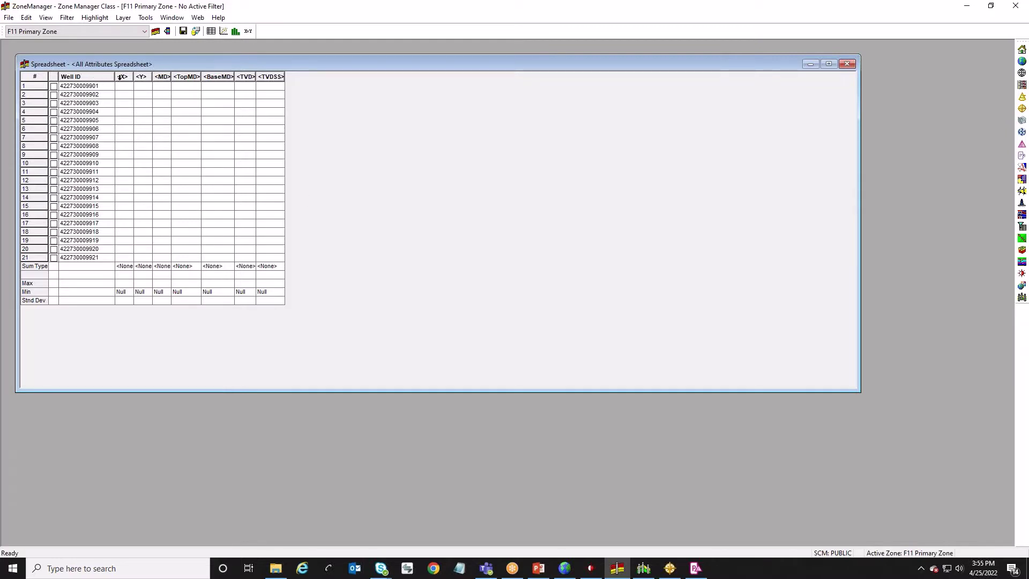
left_click_drag(119, 78, 271, 83)
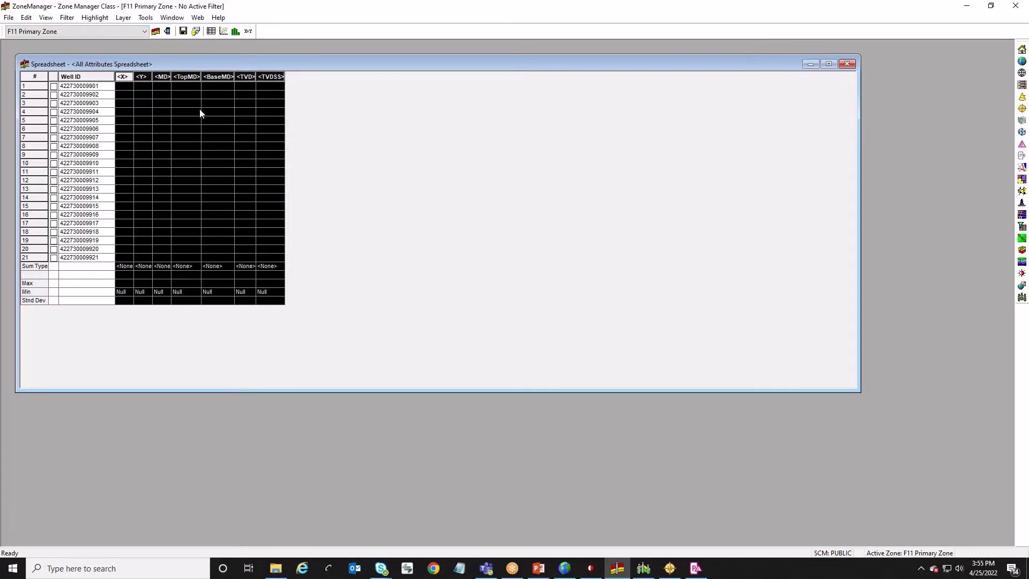
left_click(130, 89)
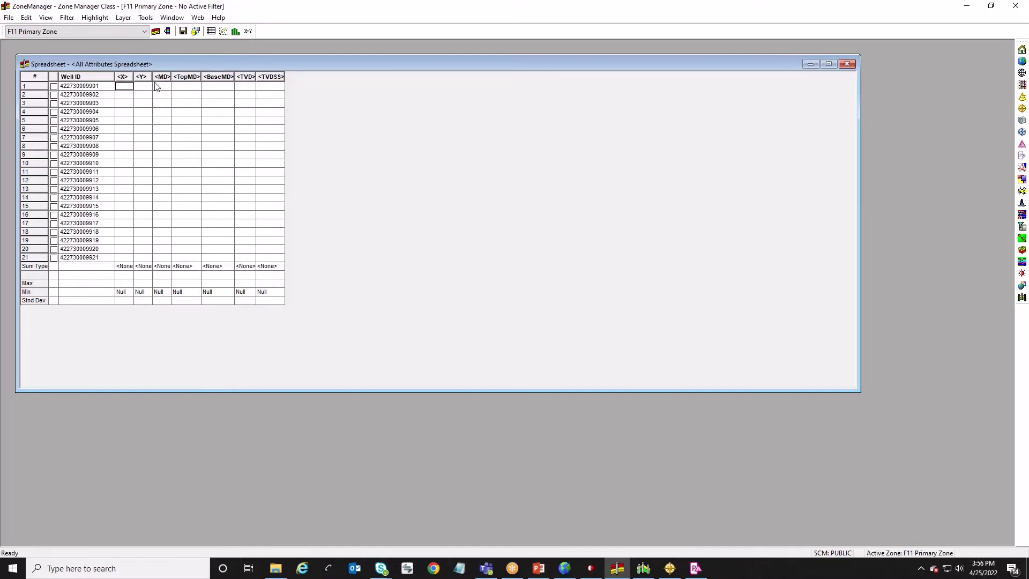
Calculate the zone XYZ data for all wells and check the BaseMD column for blank cells
left_click(151, 18)
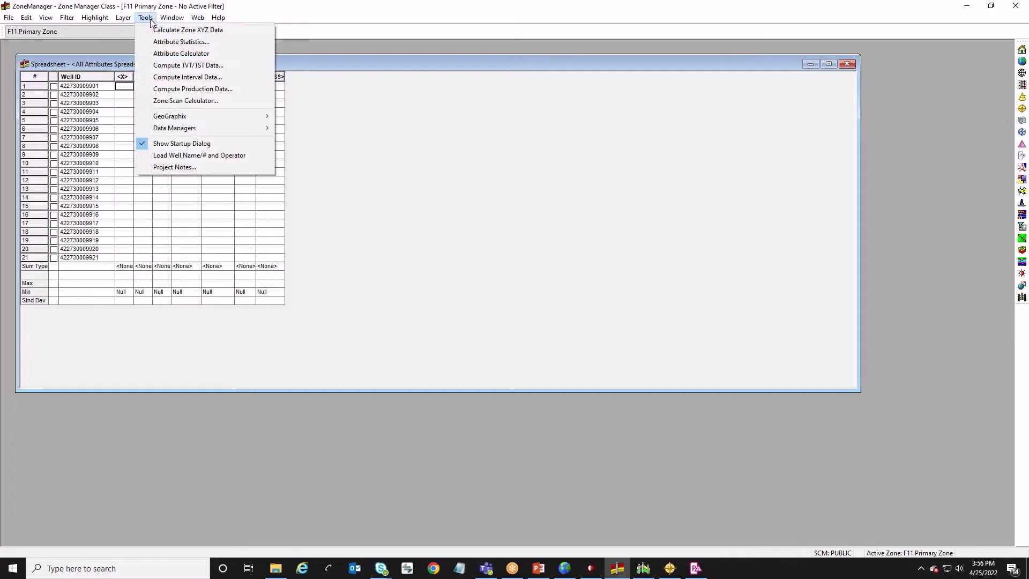
left_click(176, 31)
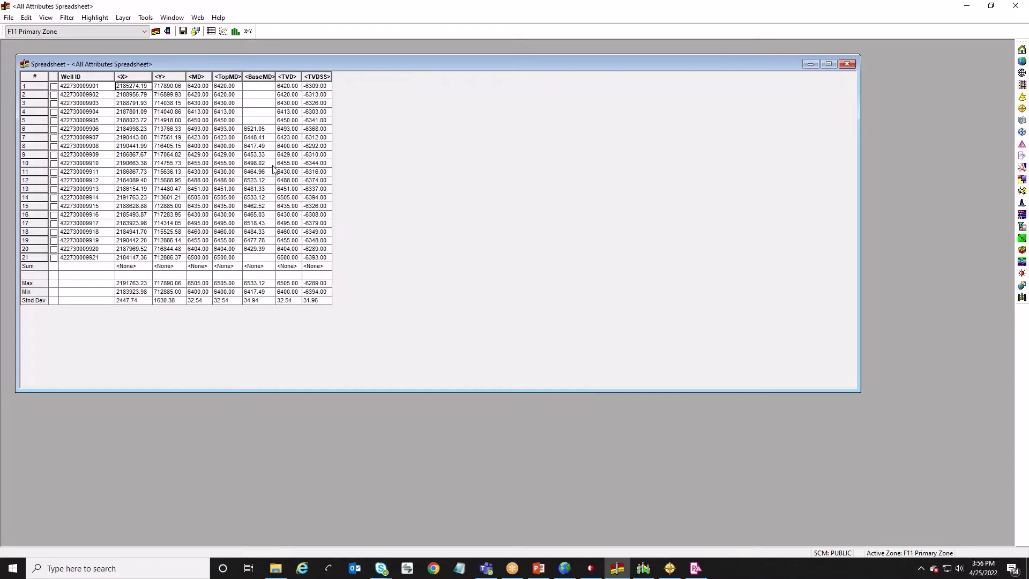
left_click_drag(257, 89, 259, 122)
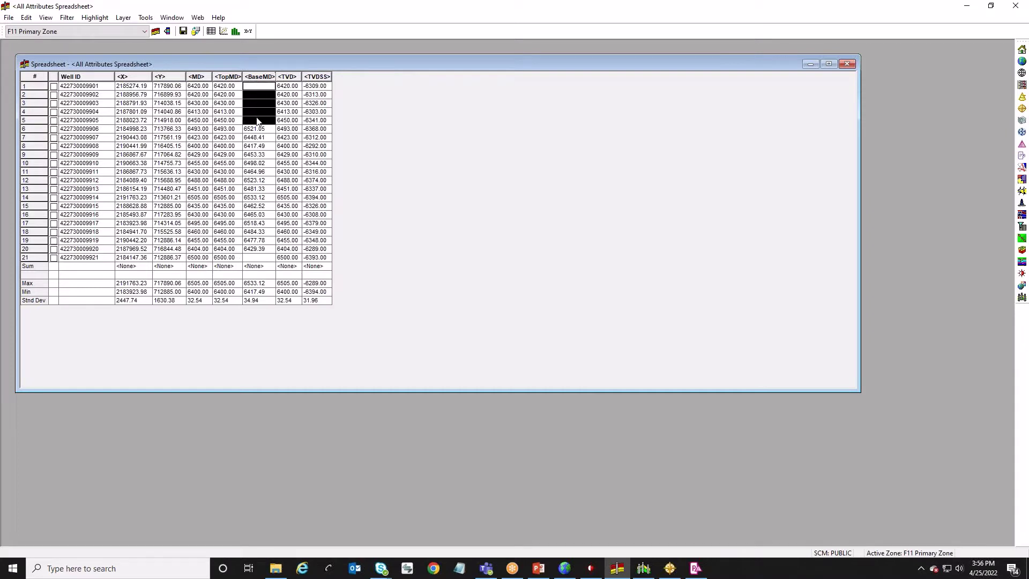
left_click(259, 258)
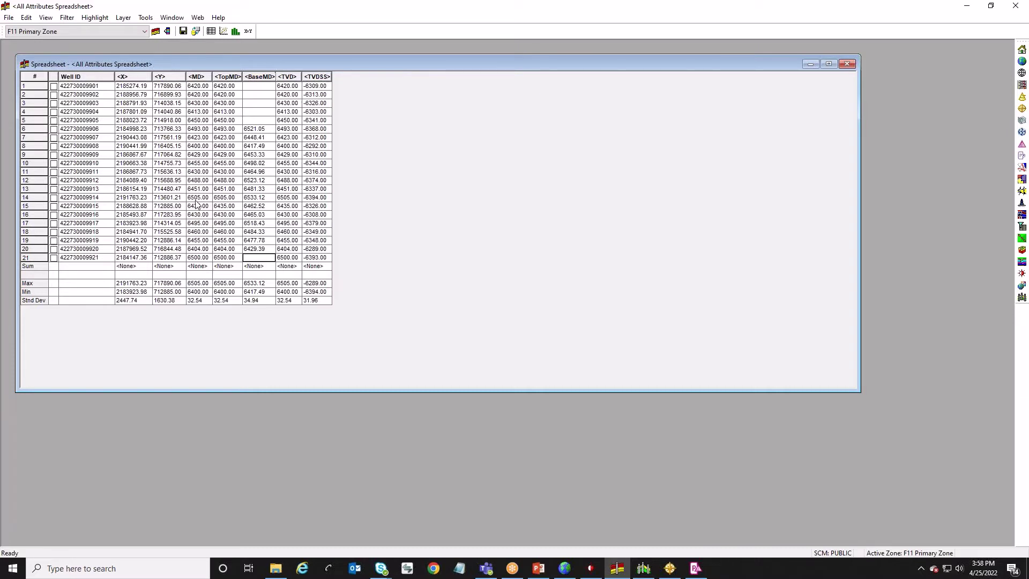
Start a new project attribute from the project attributes list and name it Flag
left_click(10, 18)
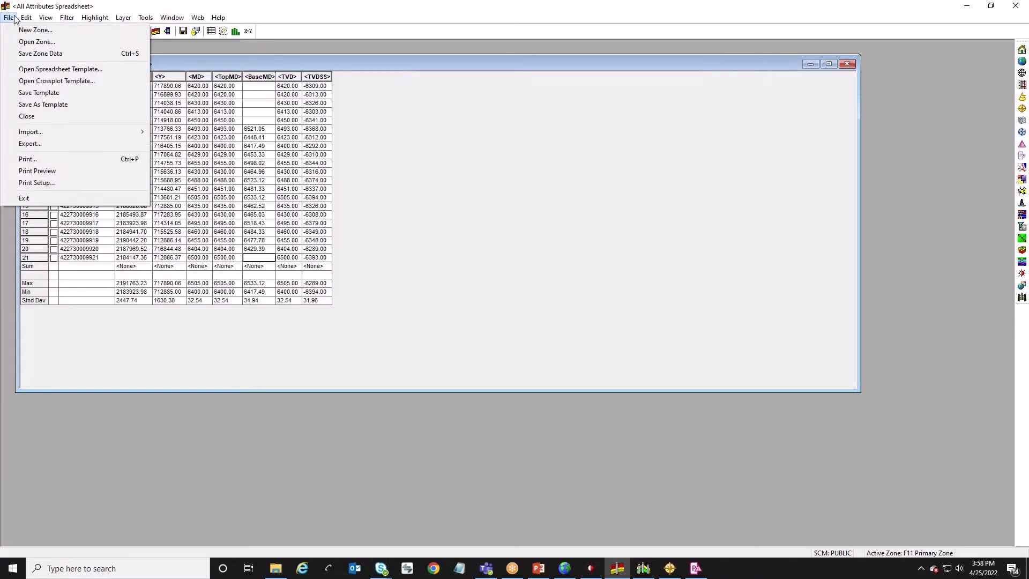
mouse_move(30, 19)
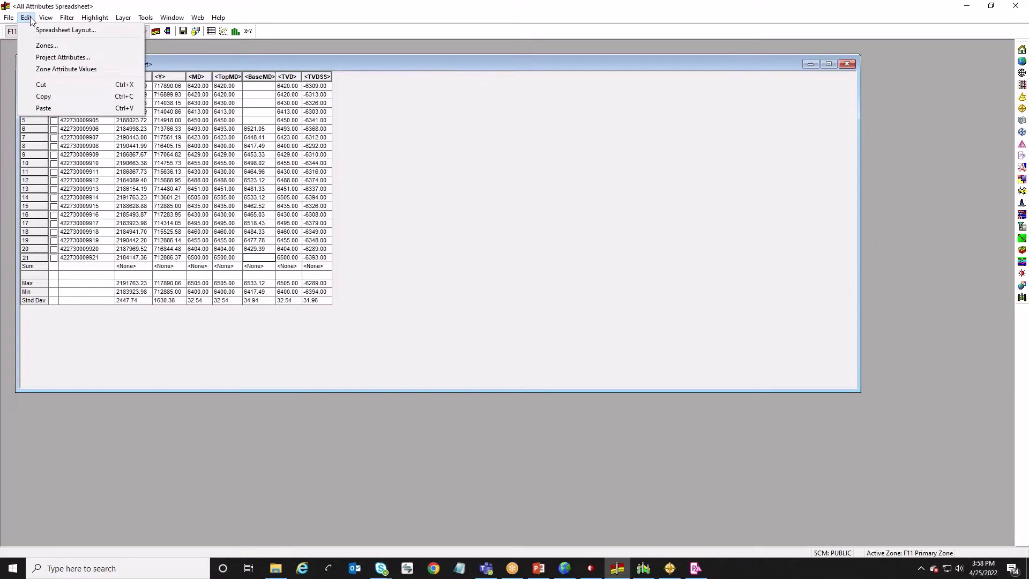
left_click(43, 56)
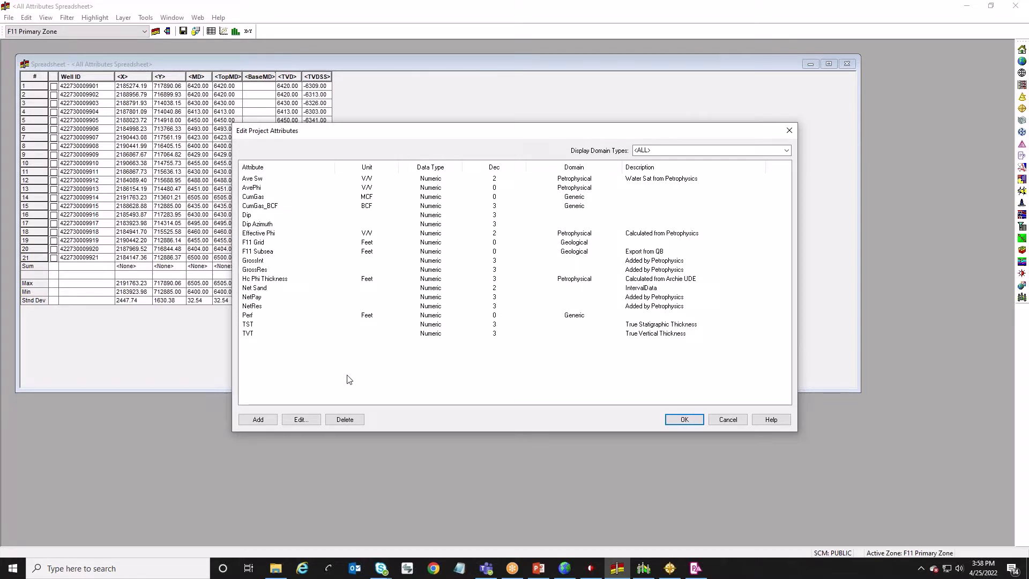
left_click(255, 422)
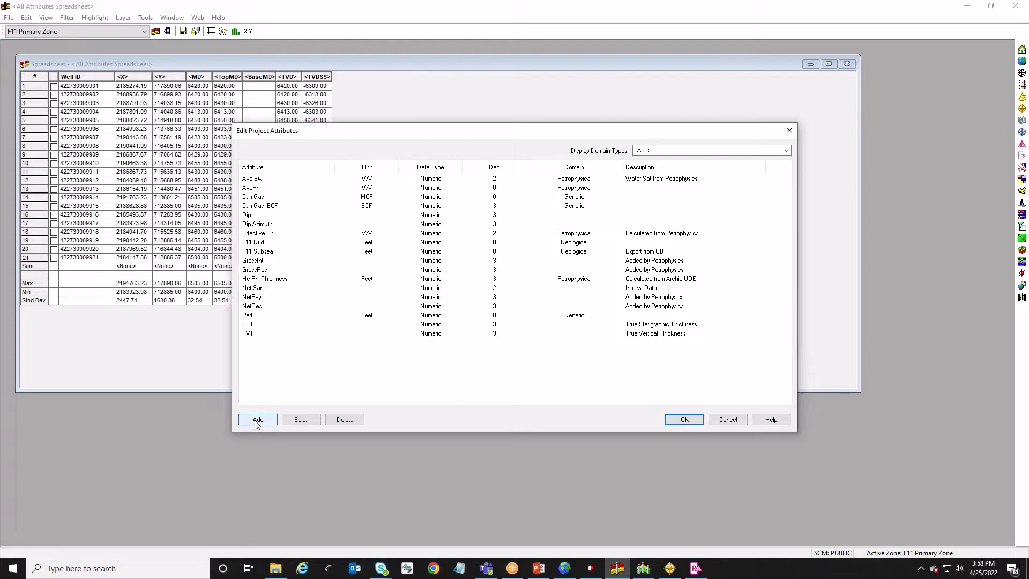
left_click(257, 421)
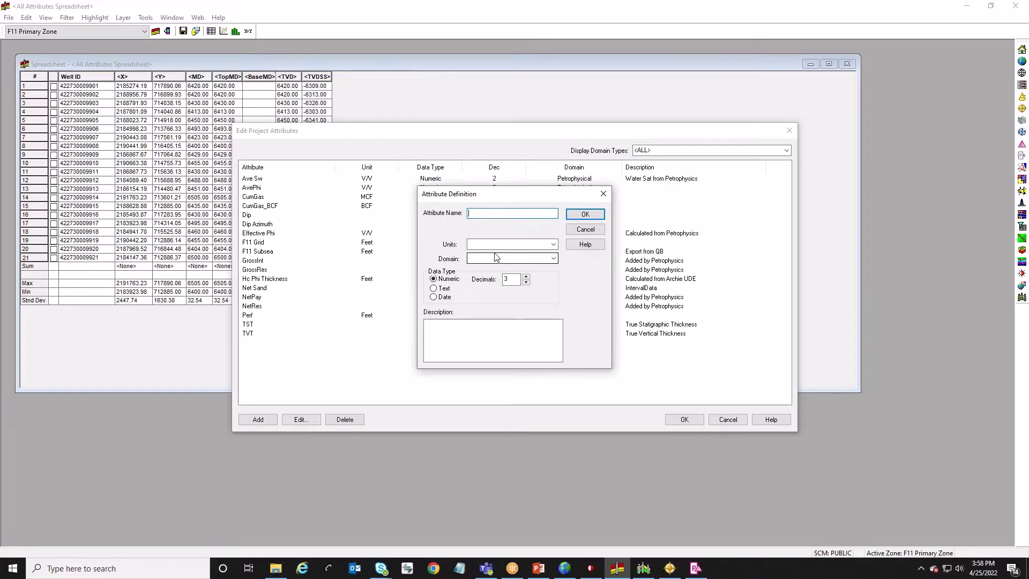
type("Flag")
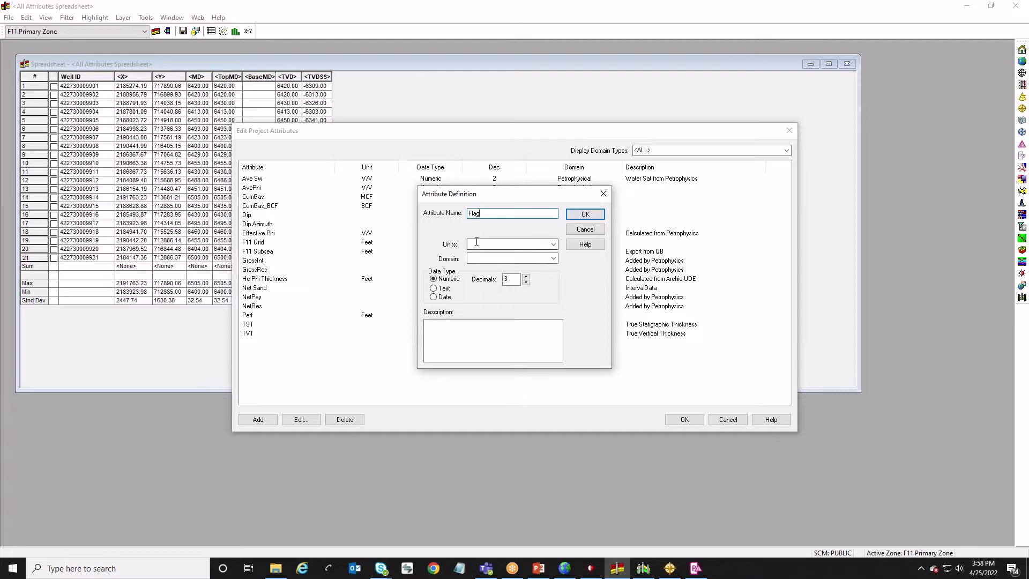
Look through the available units and domains for Flag, set its data type to Text and save the attribute
left_click(553, 244)
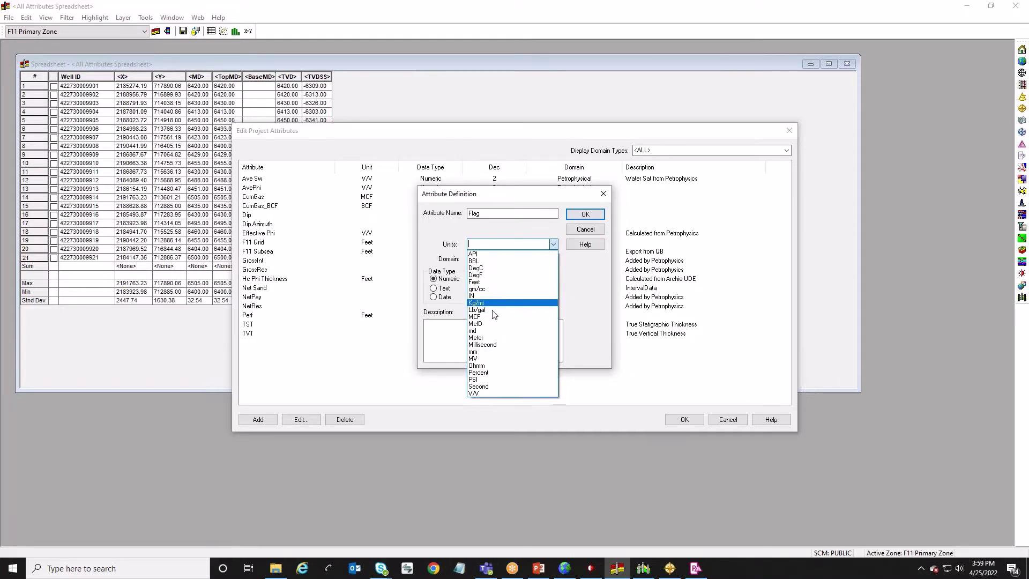
key("Escape")
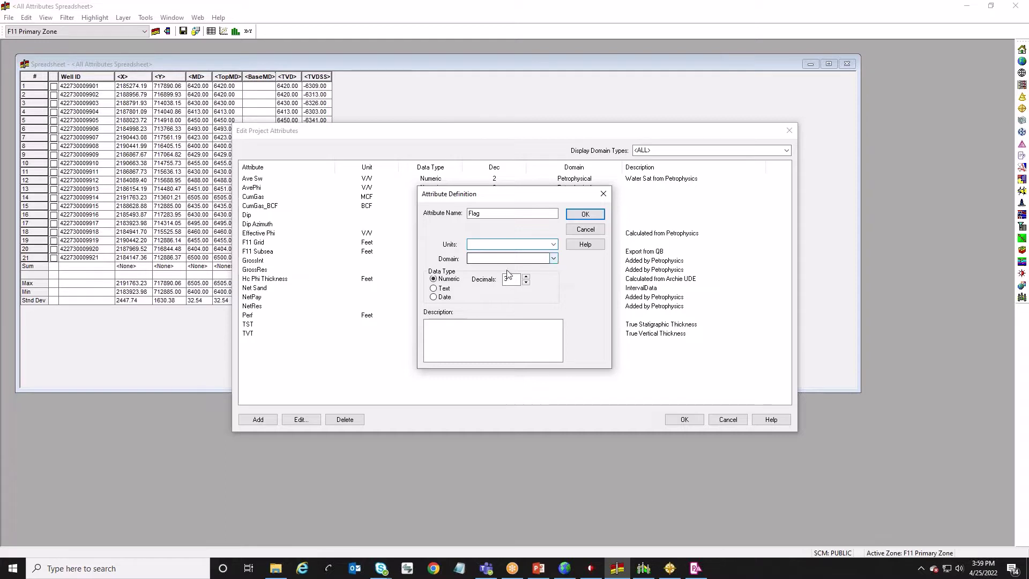
left_click(553, 258)
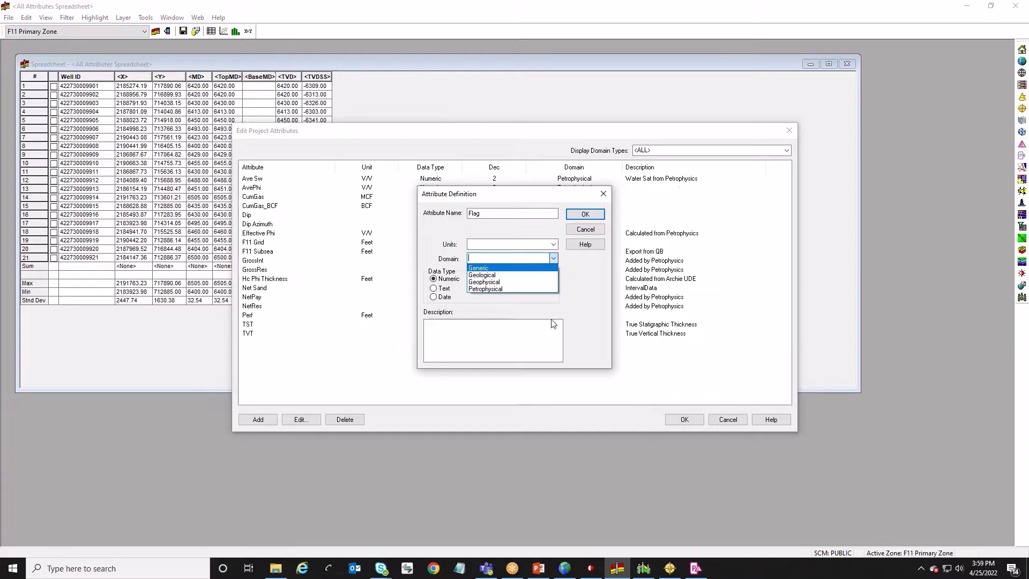
key("Escape")
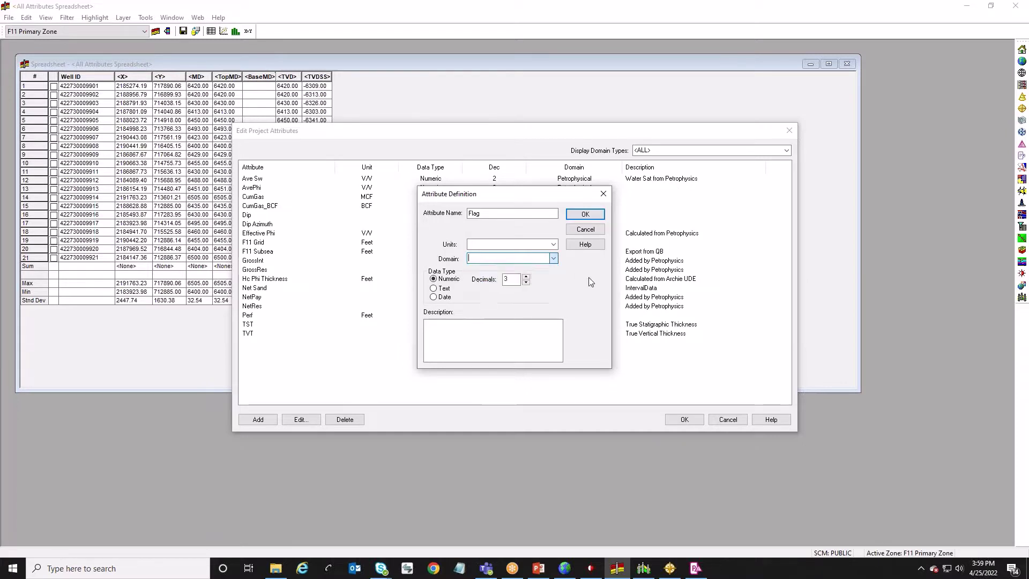
left_click(439, 290)
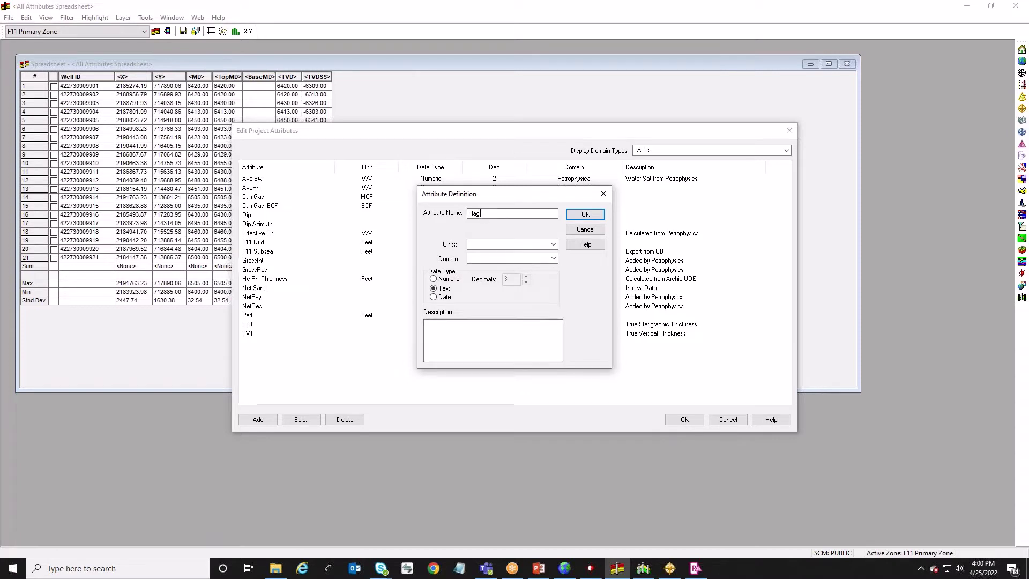
left_click(585, 213)
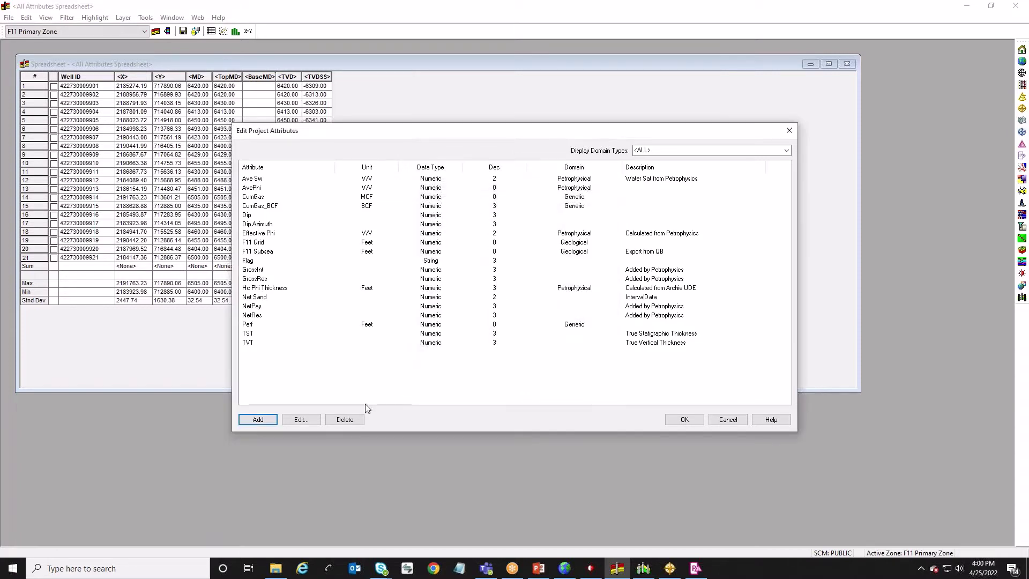
Check the Flag attribute's definition without editing it, and accept the project attribute list
left_click(246, 261)
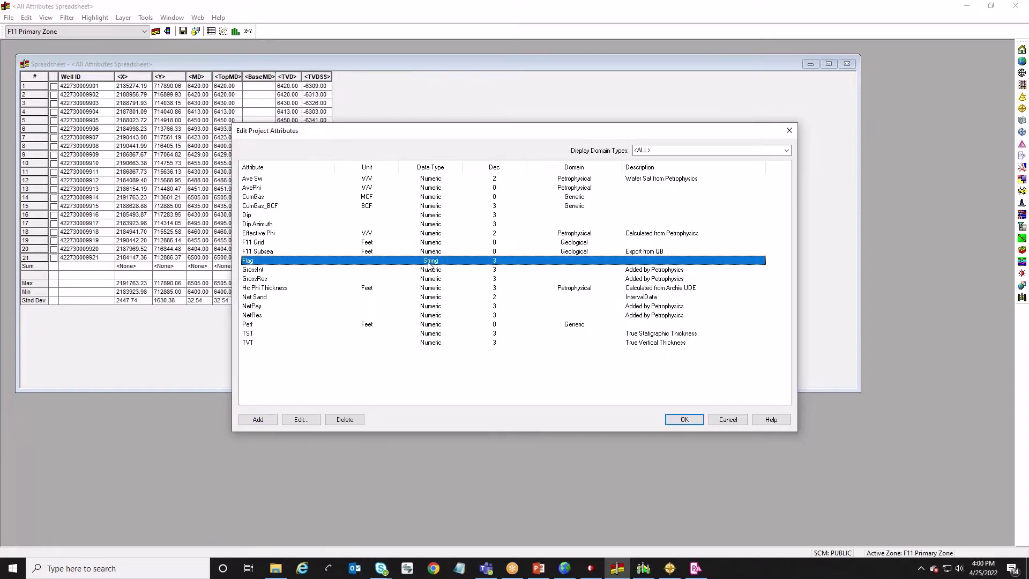
left_click(300, 420)
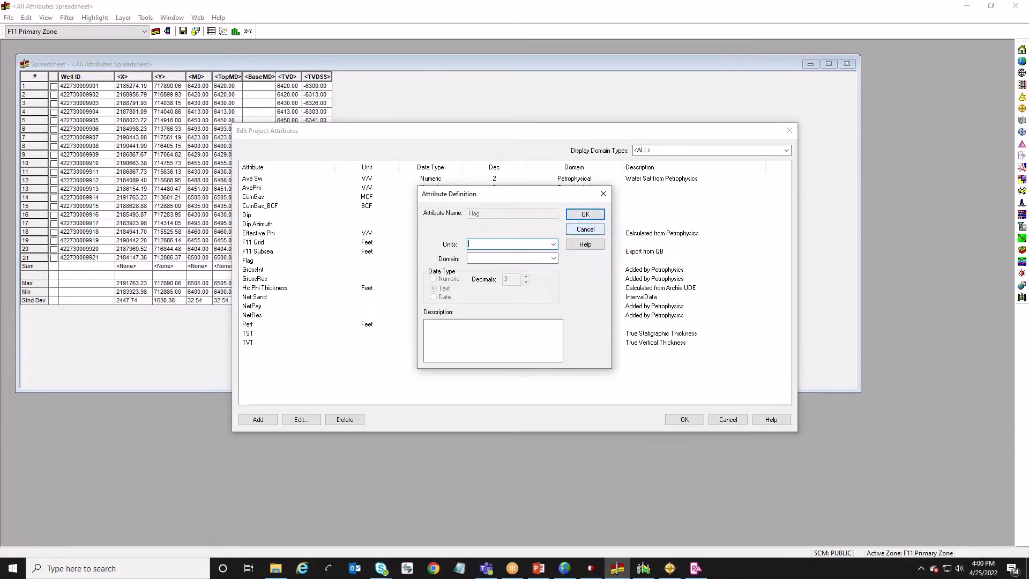
left_click(586, 229)
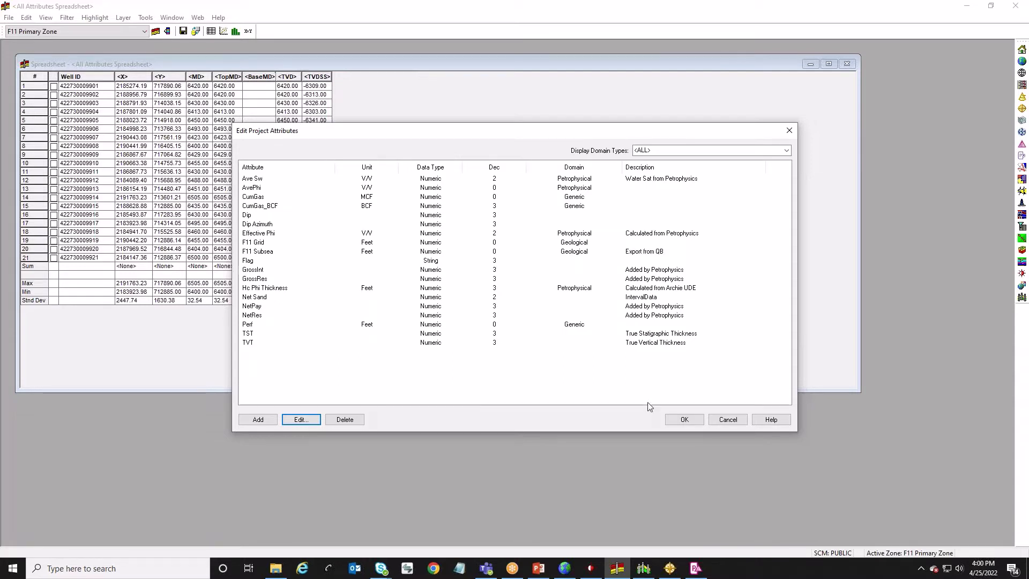
left_click(684, 421)
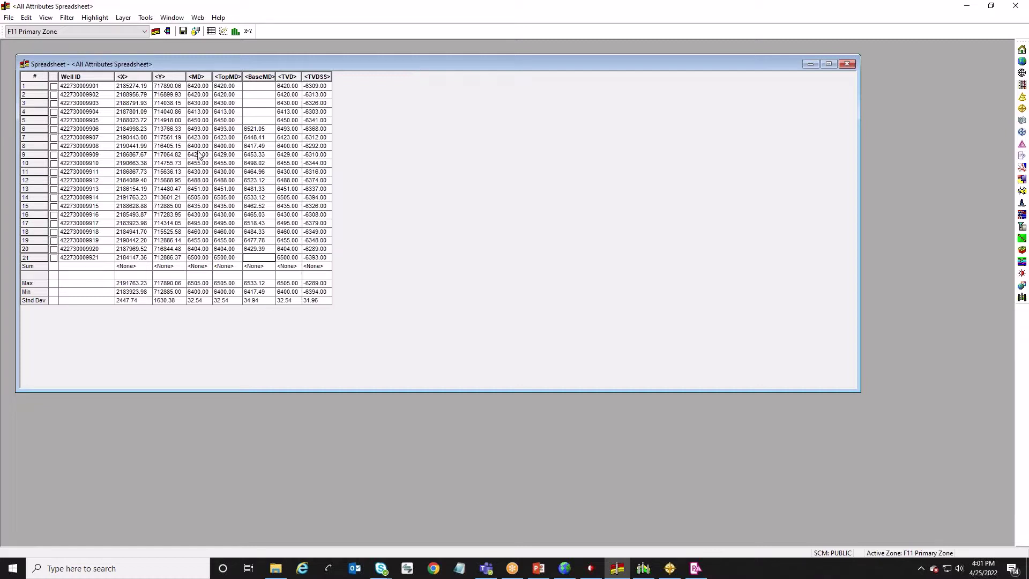
Start a ZoneManager ASCII import and load Zone Webinar.csv from the Desktop as the import file
left_click(9, 18)
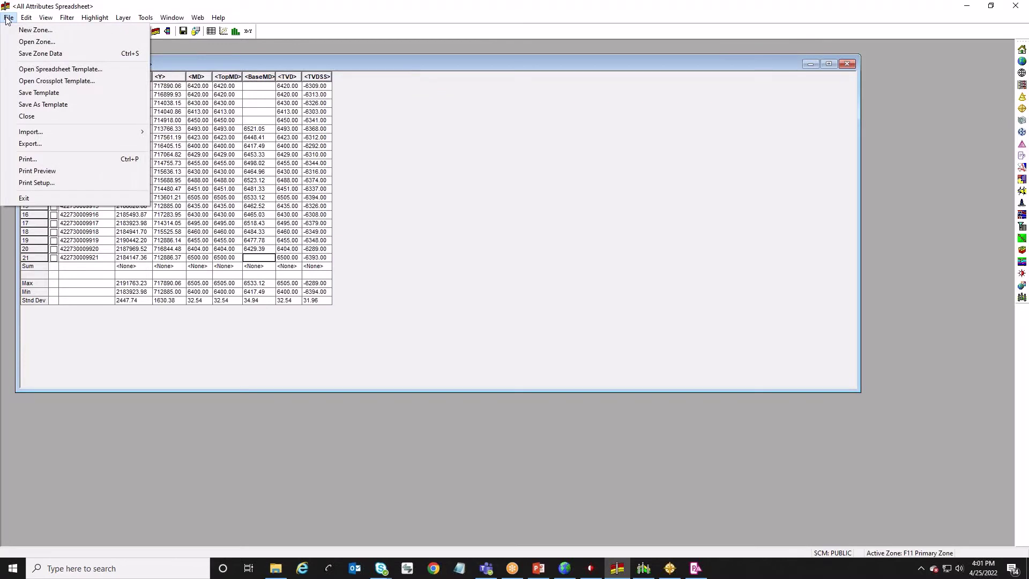
mouse_move(46, 131)
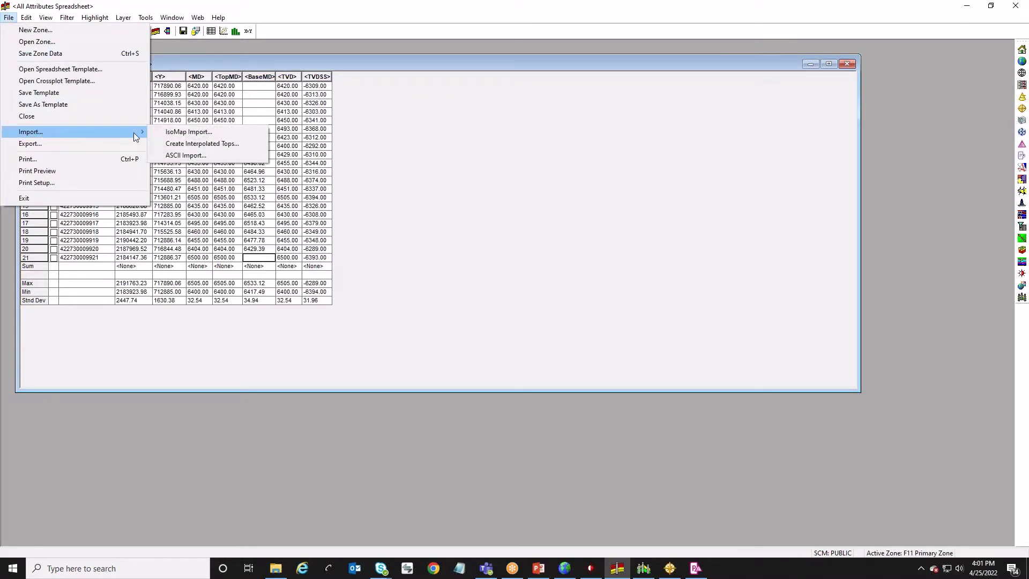
left_click(182, 154)
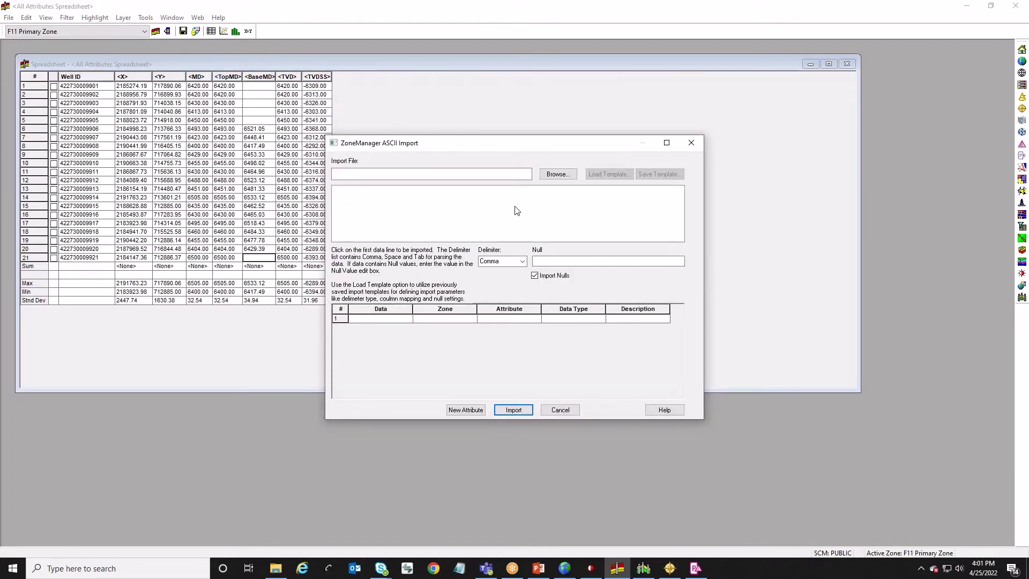
left_click(555, 175)
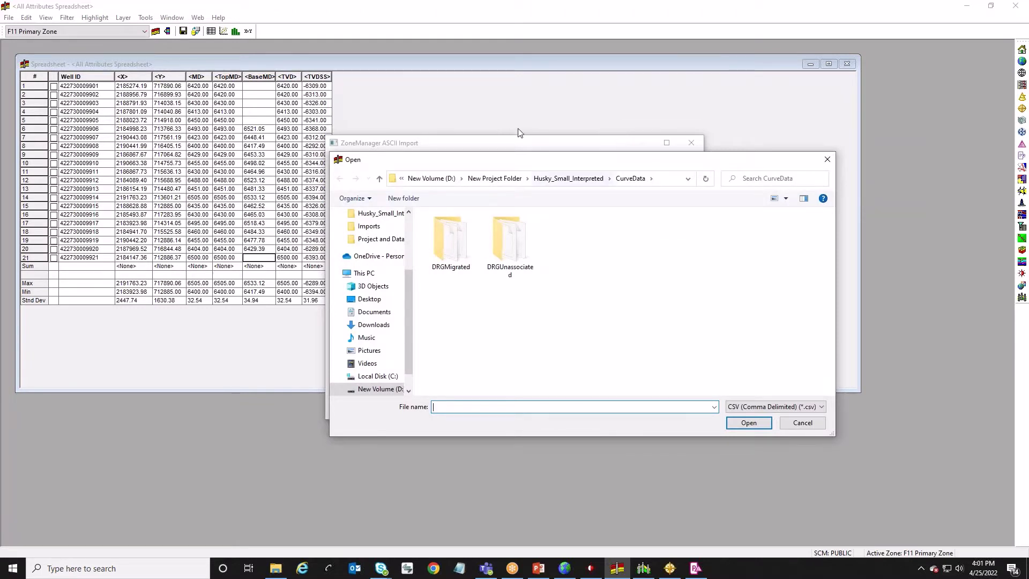
left_click(369, 299)
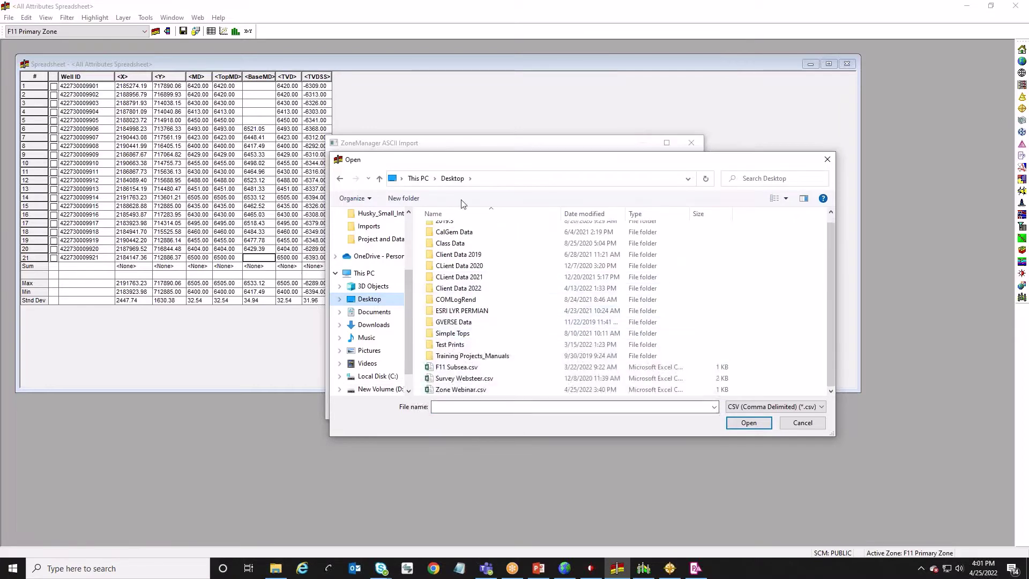
left_click(459, 390)
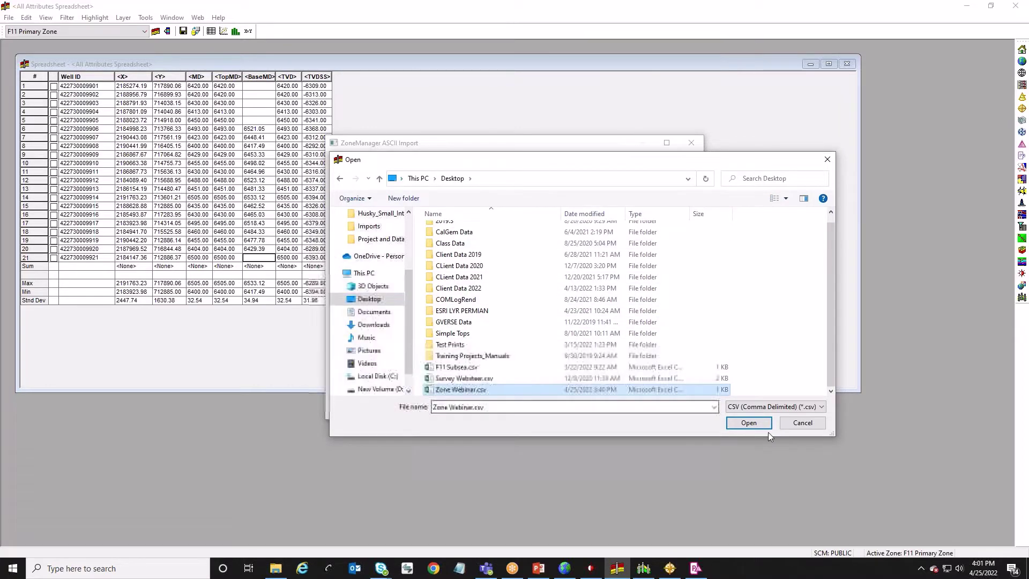
left_click(755, 425)
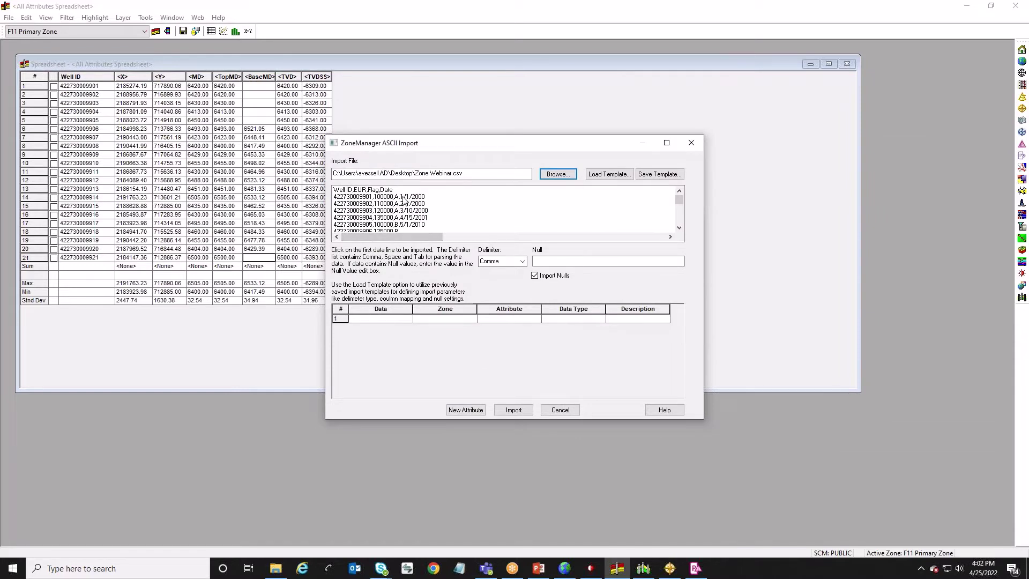
Parse the import file from its header line and map the Well ID and Flag columns to their matching attributes
left_click(389, 190)
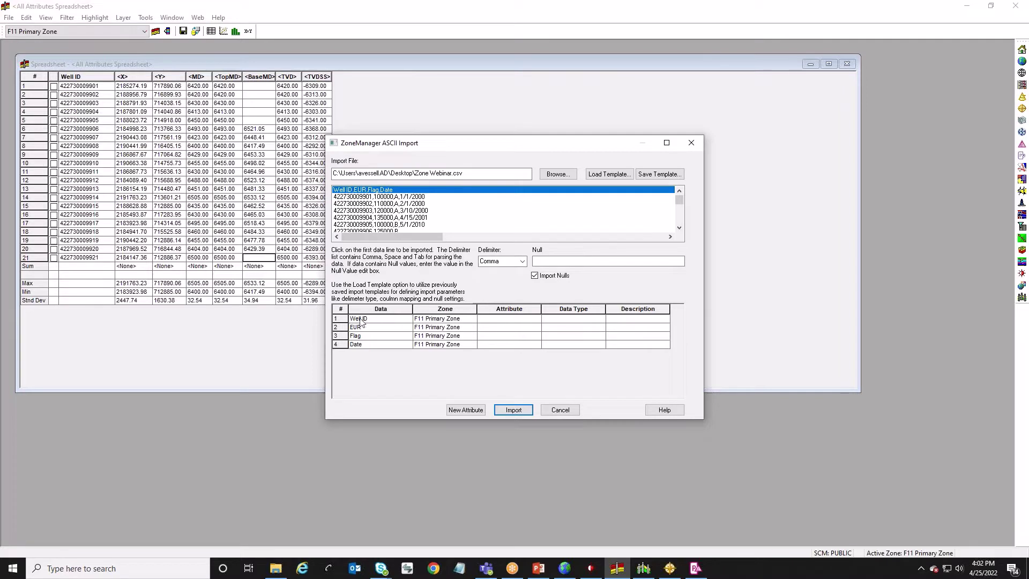
left_click(519, 308)
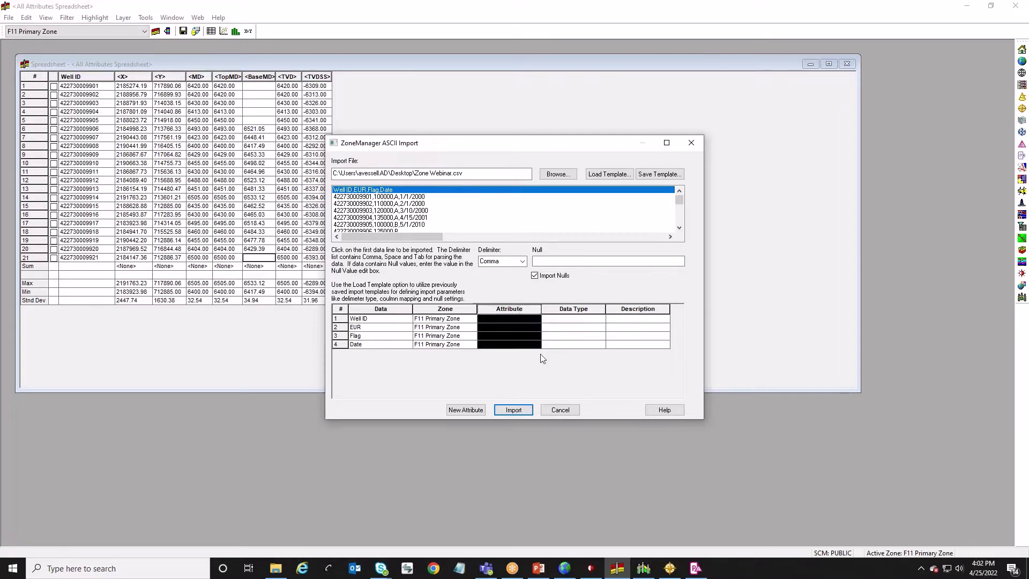
left_click(536, 319)
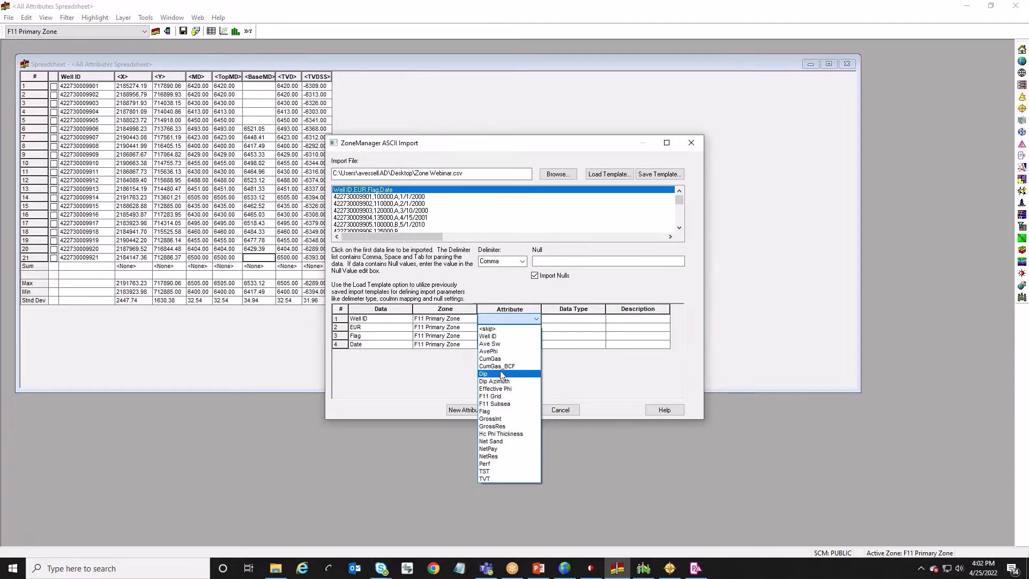
left_click(494, 336)
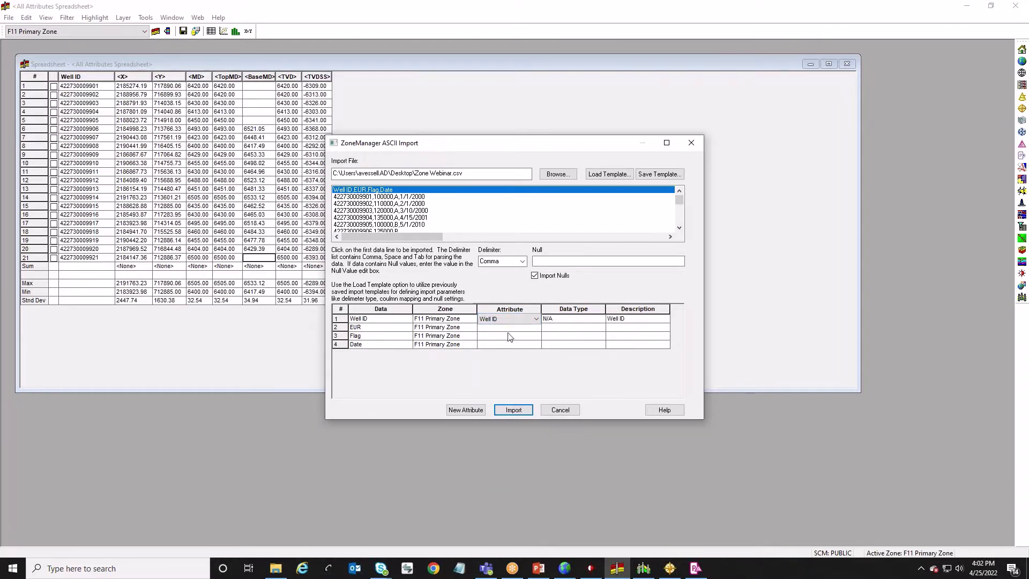
left_click(536, 335)
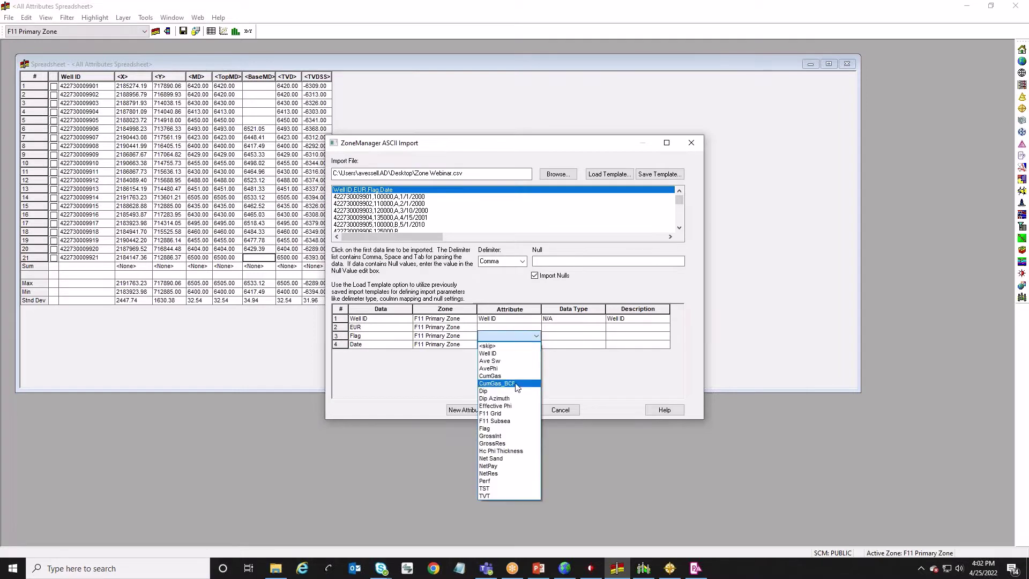
left_click(485, 428)
left_click(481, 349)
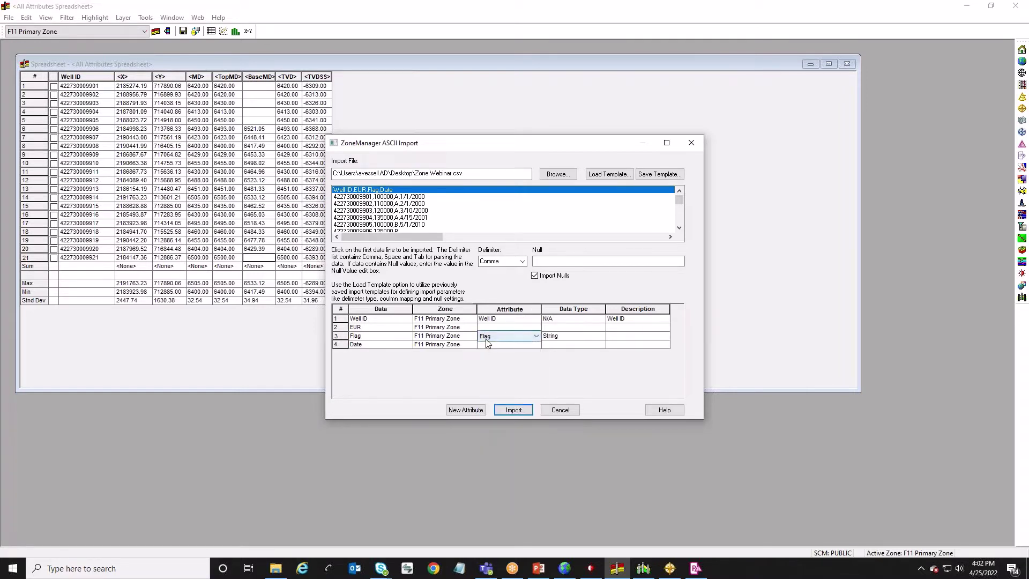
Check the attribute choices for the EUR column, then start a new attribute named EUR with units BBL
left_click(536, 328)
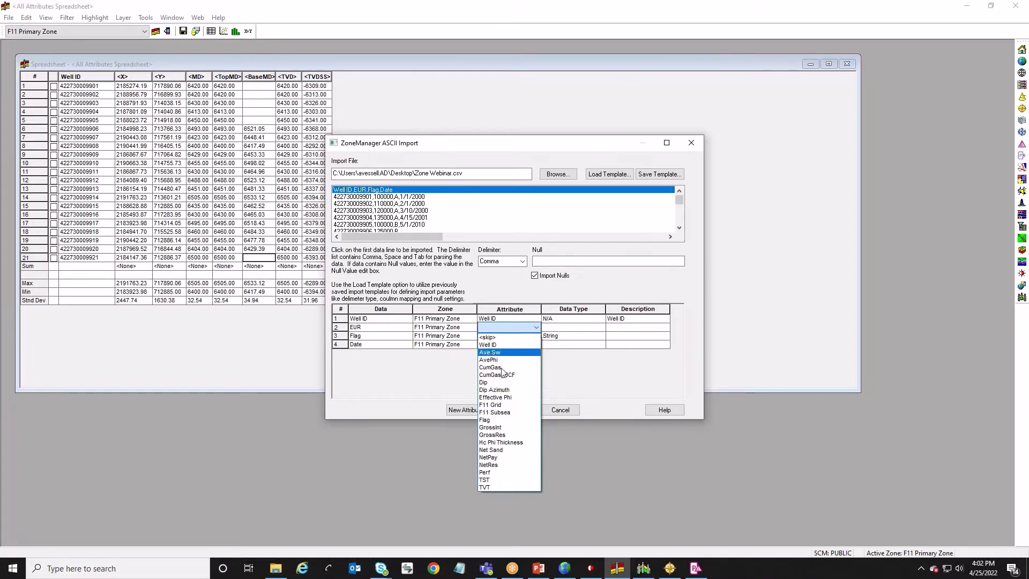
left_click(579, 380)
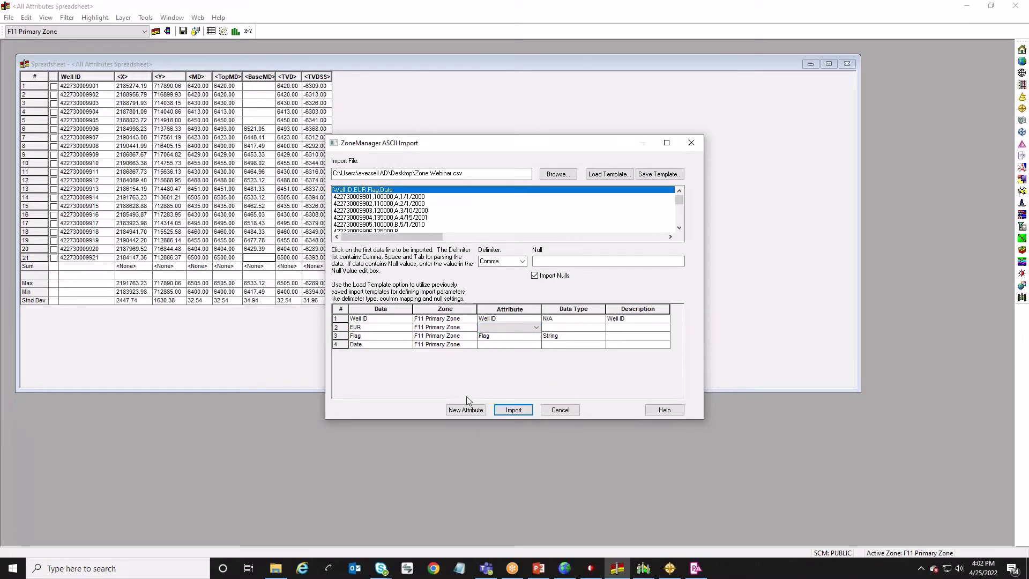
left_click(453, 410)
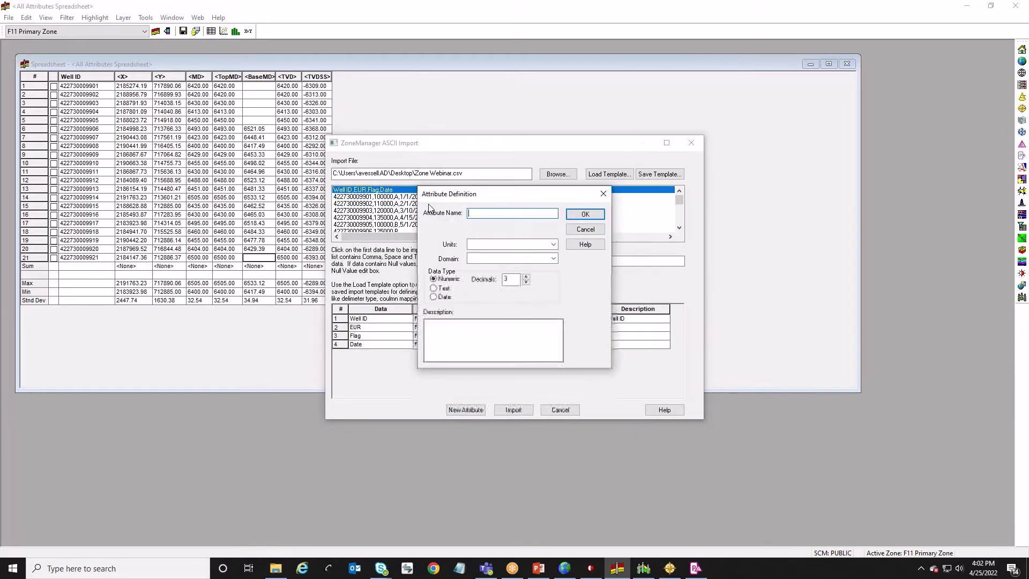
type("EU")
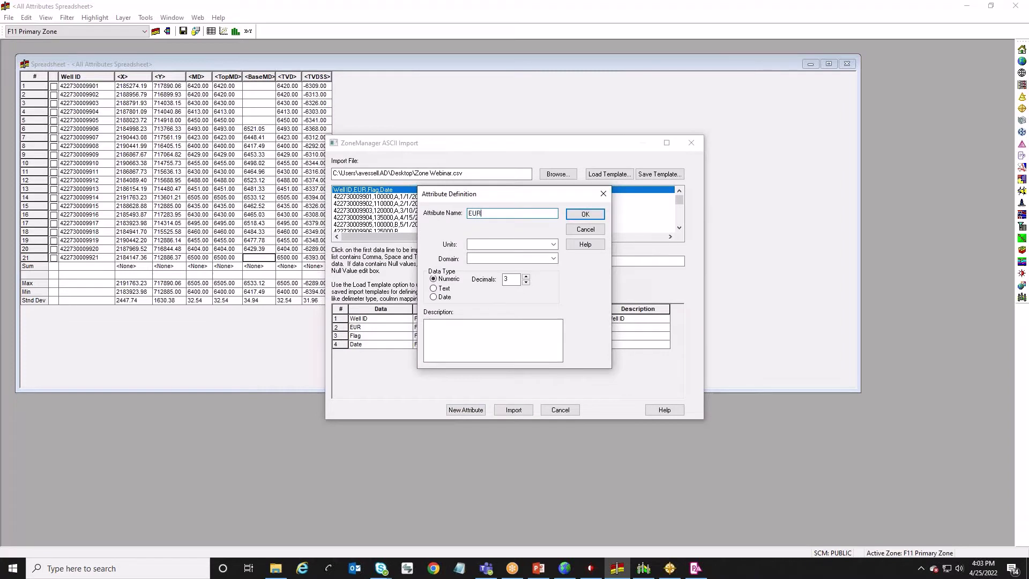
type("R")
left_click(509, 244)
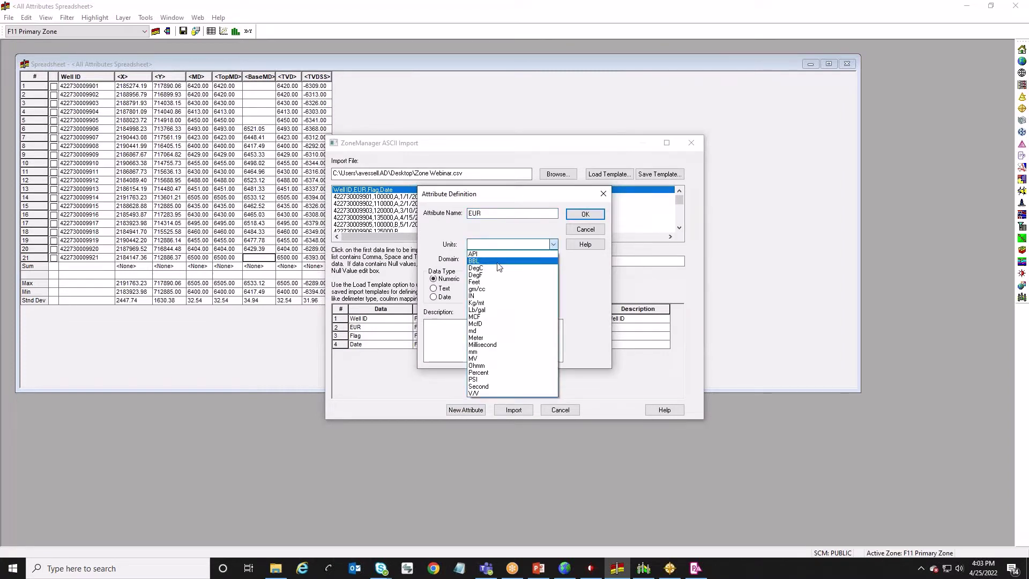
left_click(497, 263)
Leave the EUR attribute's domain blank, set its numeric data to 0 decimals and save the definition
left_click(553, 260)
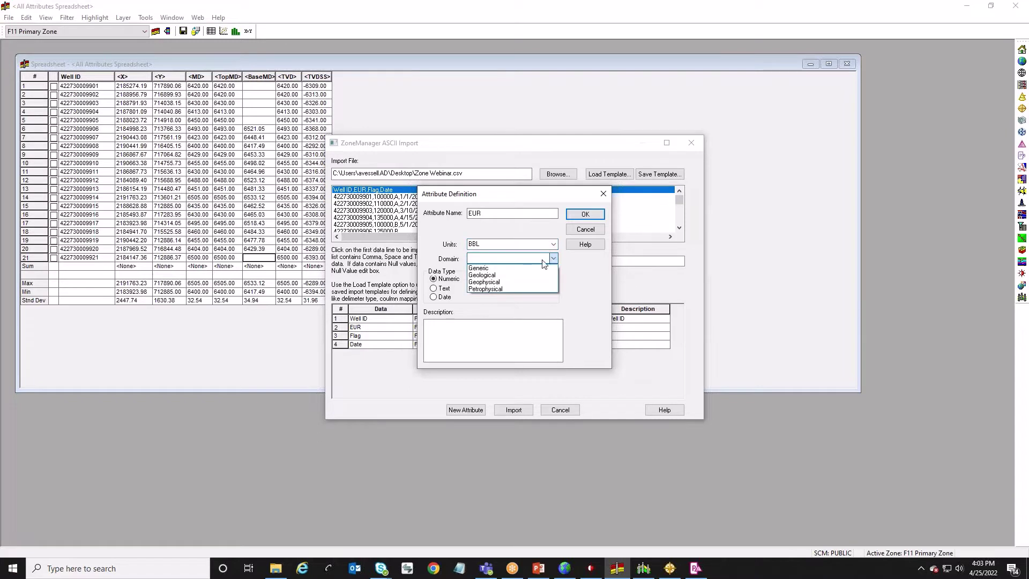
left_click(568, 266)
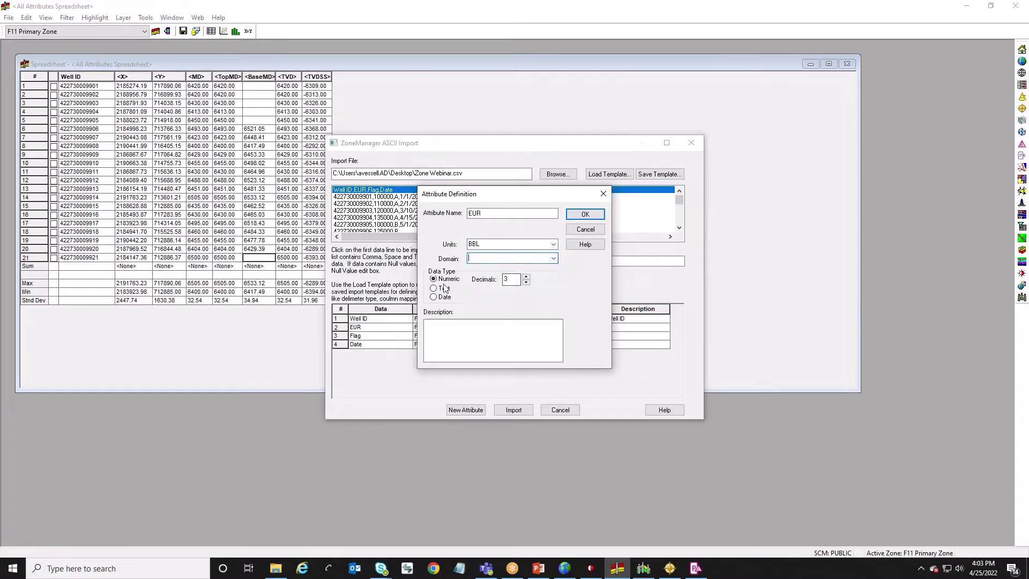
left_click(526, 283)
left_click(526, 283)
type("0")
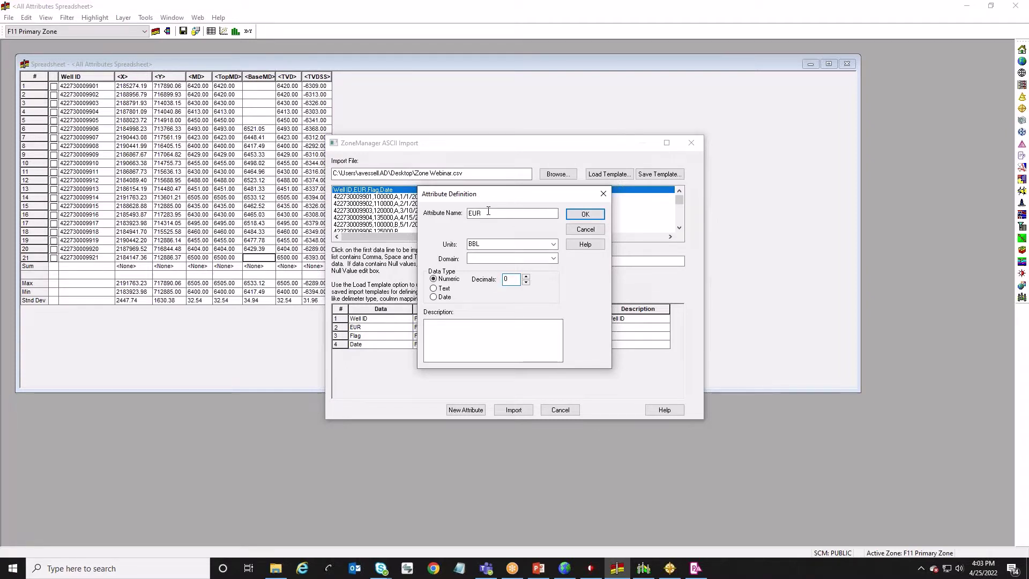
left_click(597, 217)
Map the EUR column of the import file to the EUR attribute
left_click(526, 331)
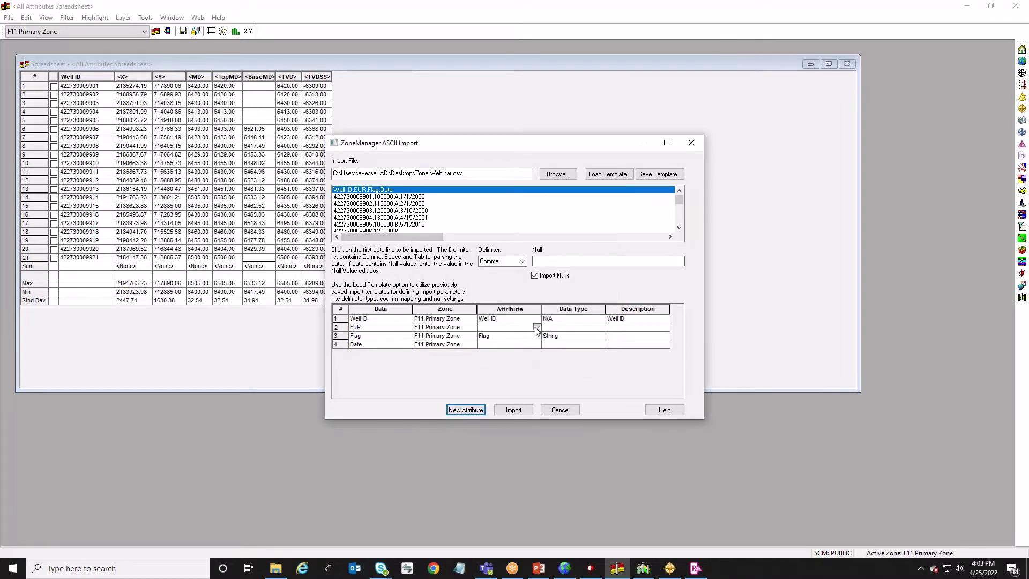
left_click(536, 327)
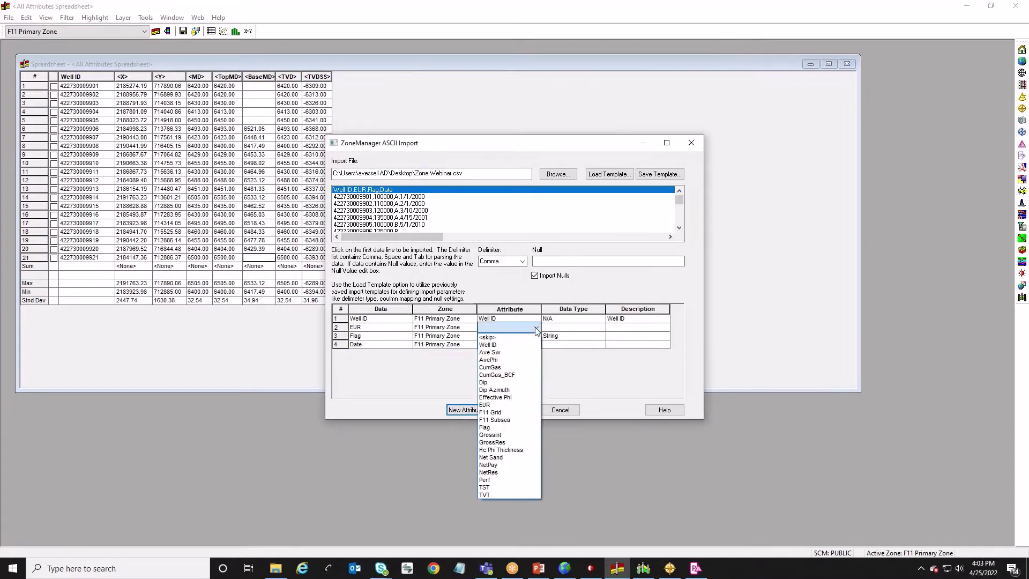
left_click(496, 406)
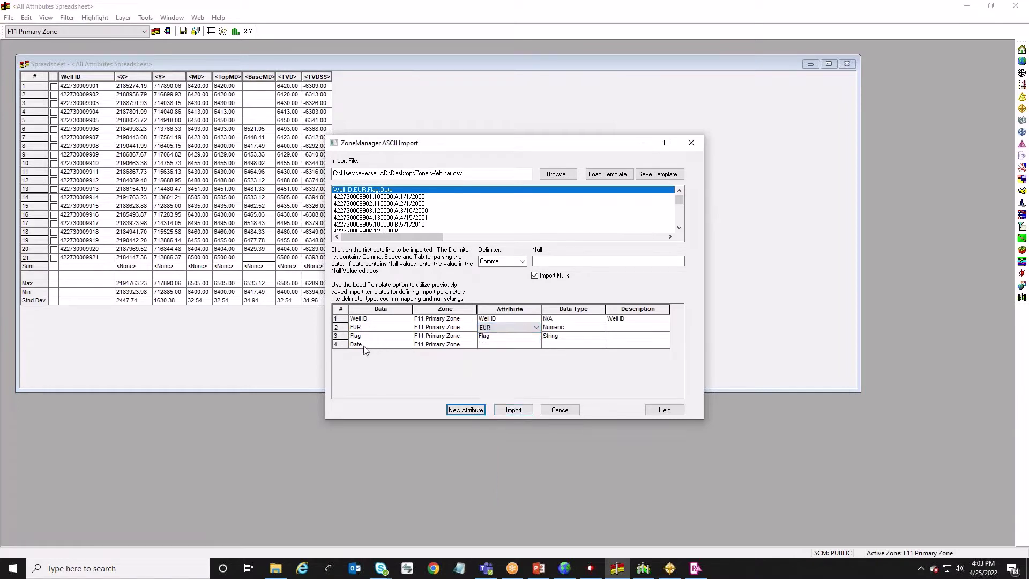
Create a new attribute named Date with the Date data type and save it
left_click(469, 410)
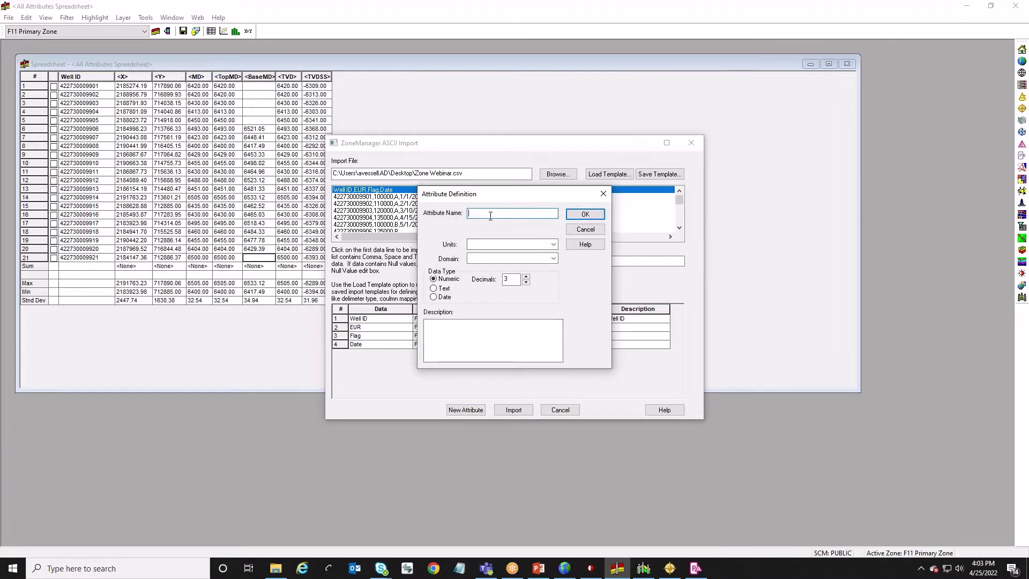
type("Date")
left_click(439, 299)
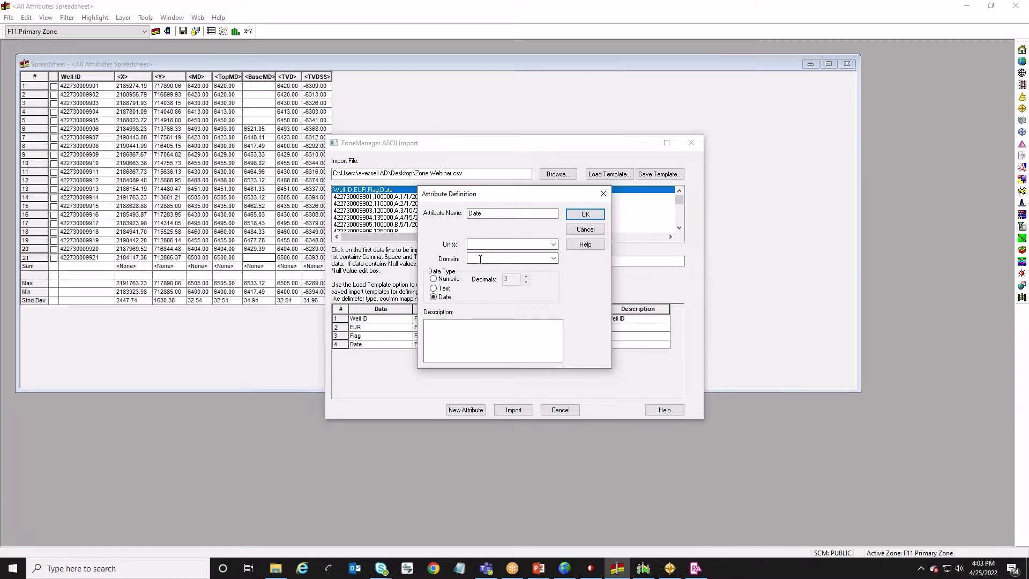
left_click(585, 214)
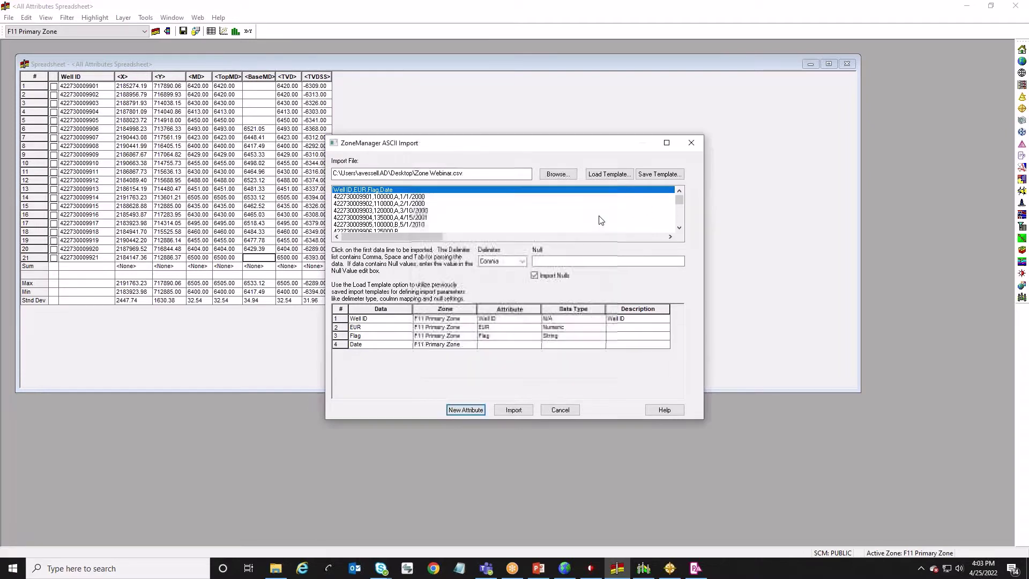
Map the Date column to the Date attribute and run the ASCII import
left_click(536, 346)
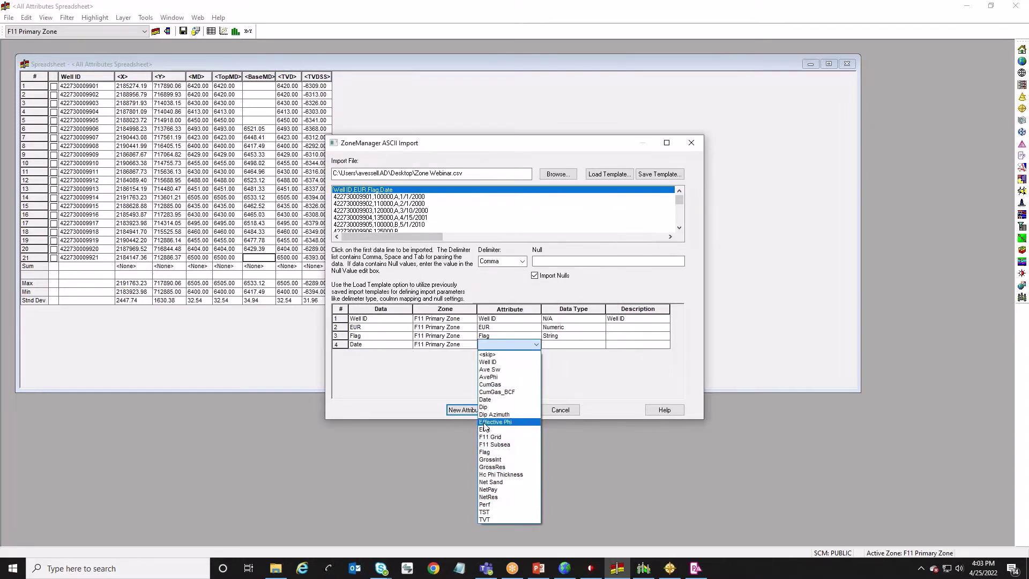
left_click(485, 400)
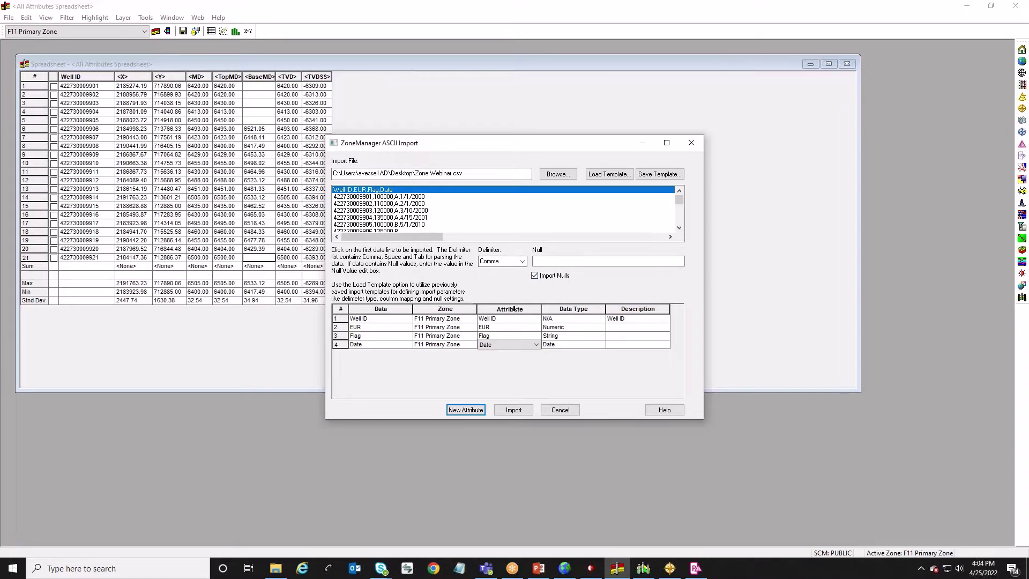
left_click(513, 410)
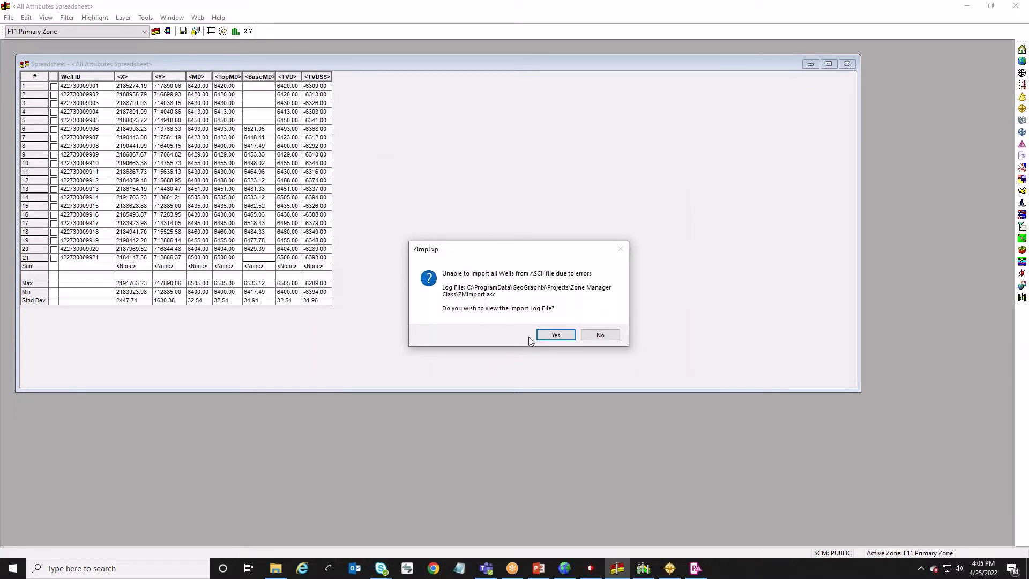
Open the import log, examine the status of the Well ID header line and the first well, and close the log
left_click(552, 337)
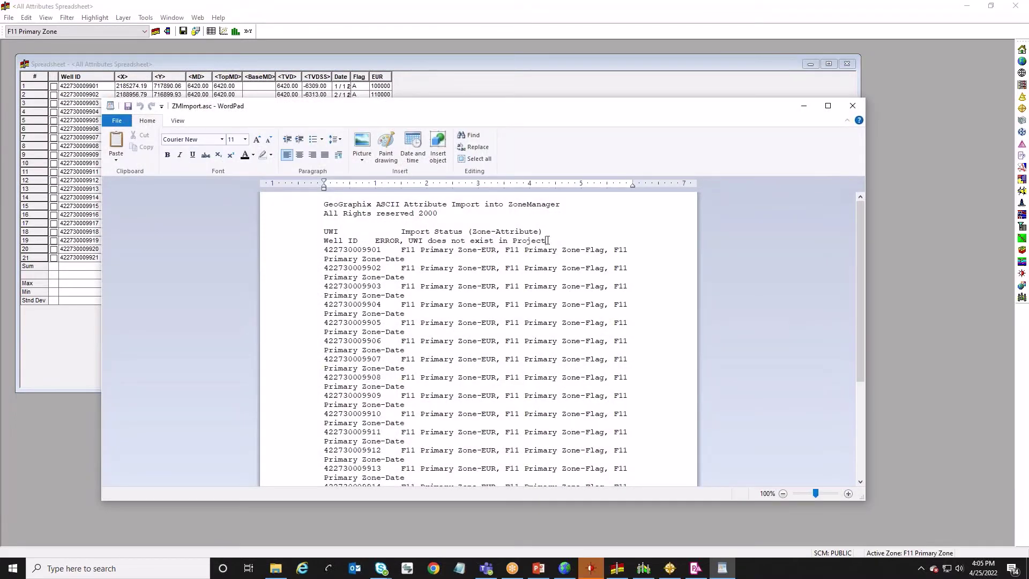
left_click_drag(546, 241, 380, 243)
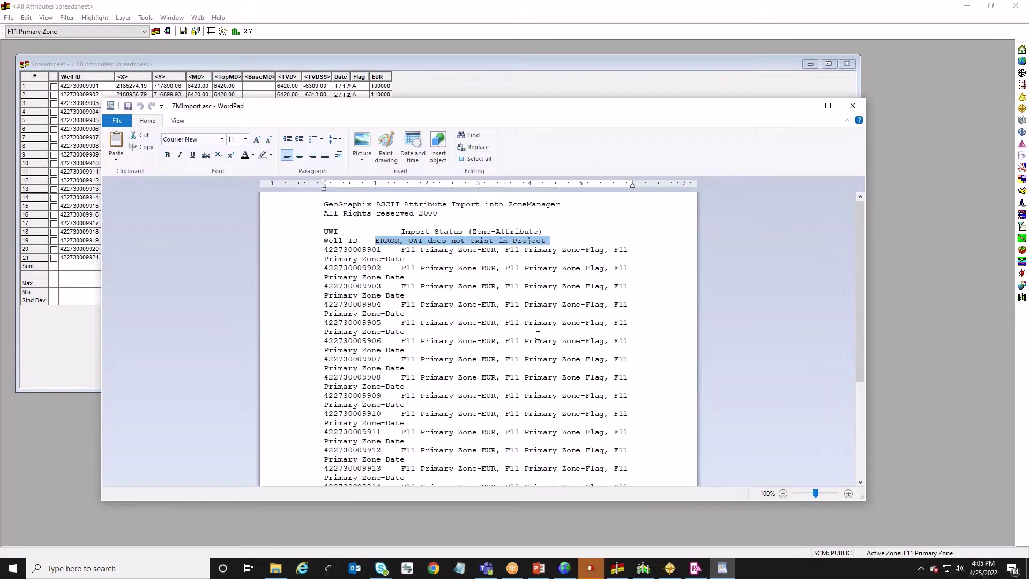
left_click_drag(360, 240, 312, 241)
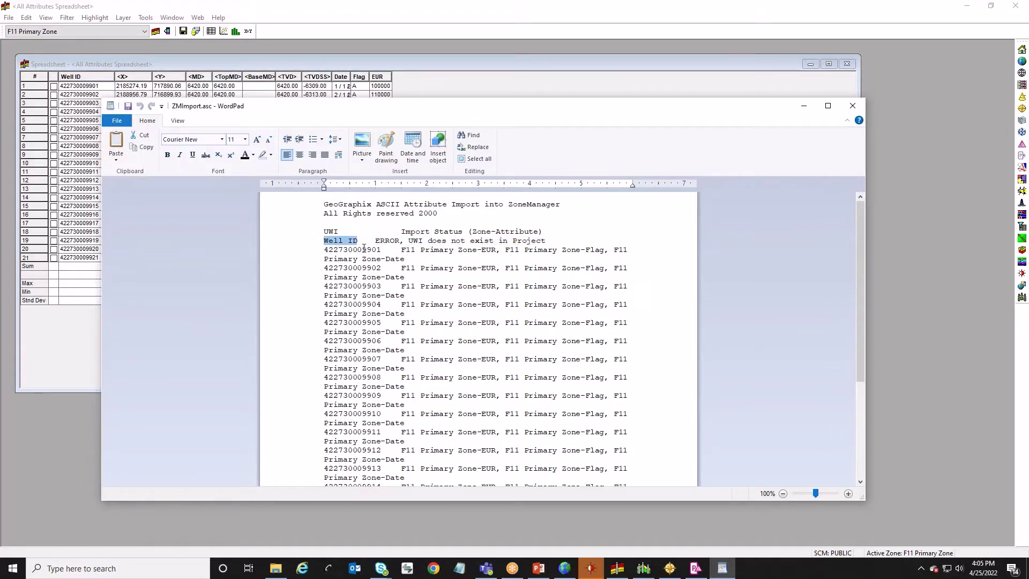
left_click_drag(550, 240, 331, 242)
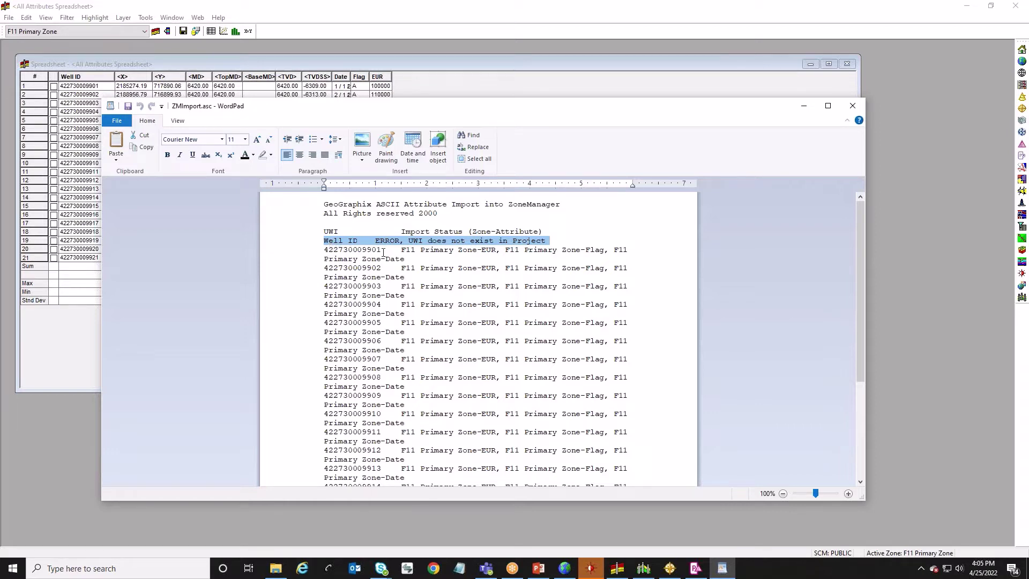
left_click_drag(324, 249, 628, 259)
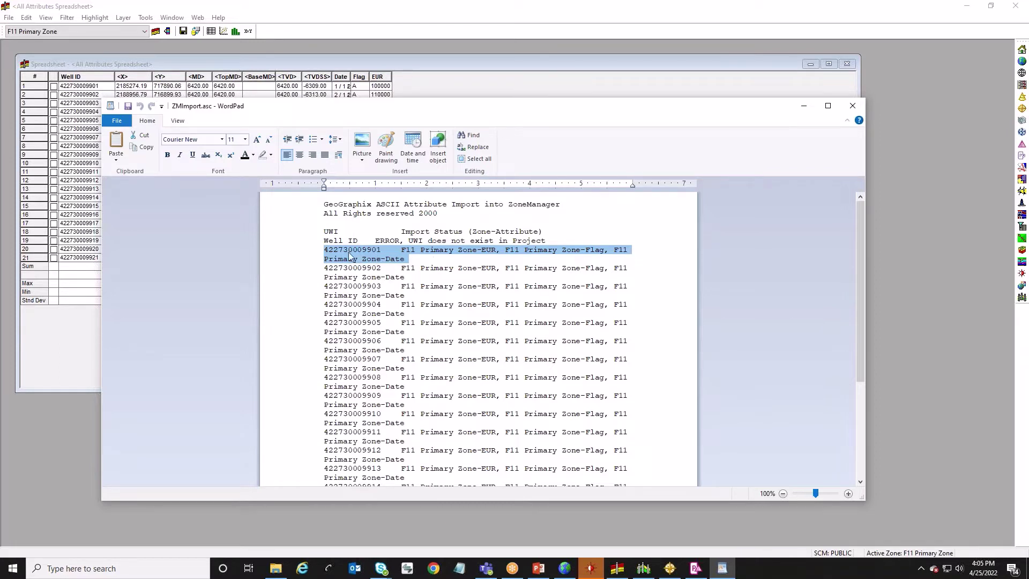
left_click_drag(376, 240, 547, 241)
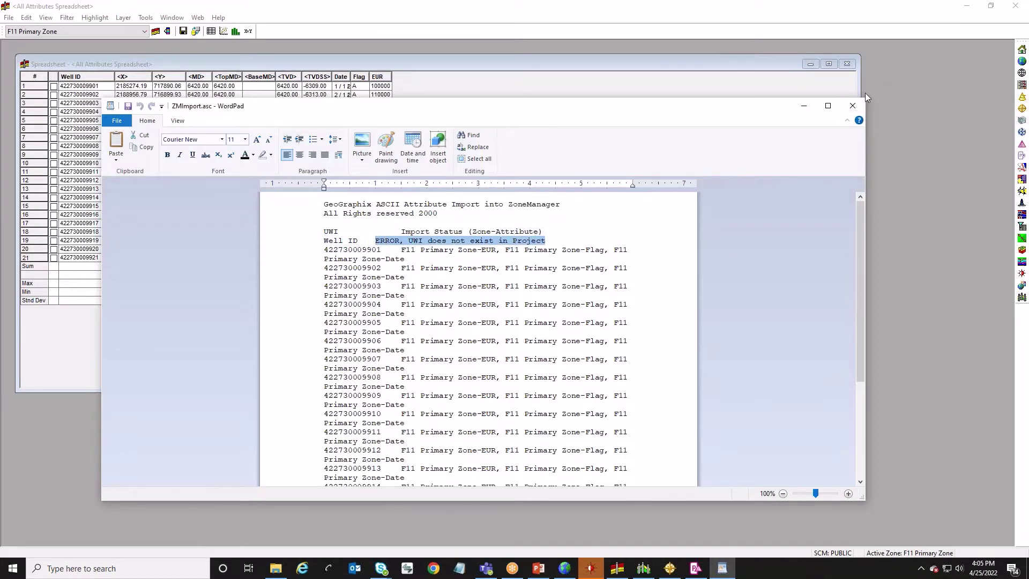
left_click(853, 107)
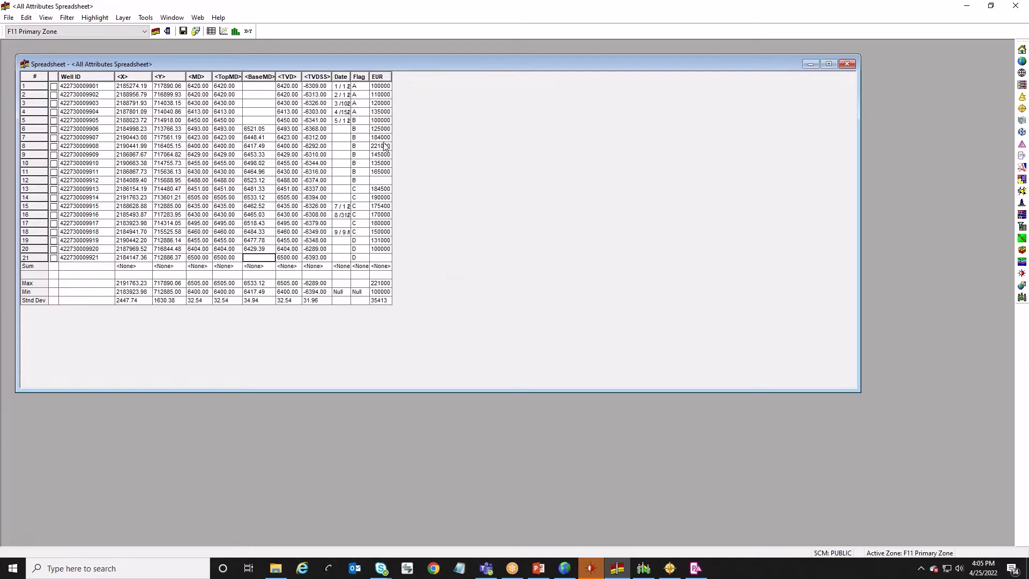
Check the imported Flag, EUR and Date values in the spreadsheet and widen the Date column to show full dates
left_click(359, 77)
left_click(379, 77)
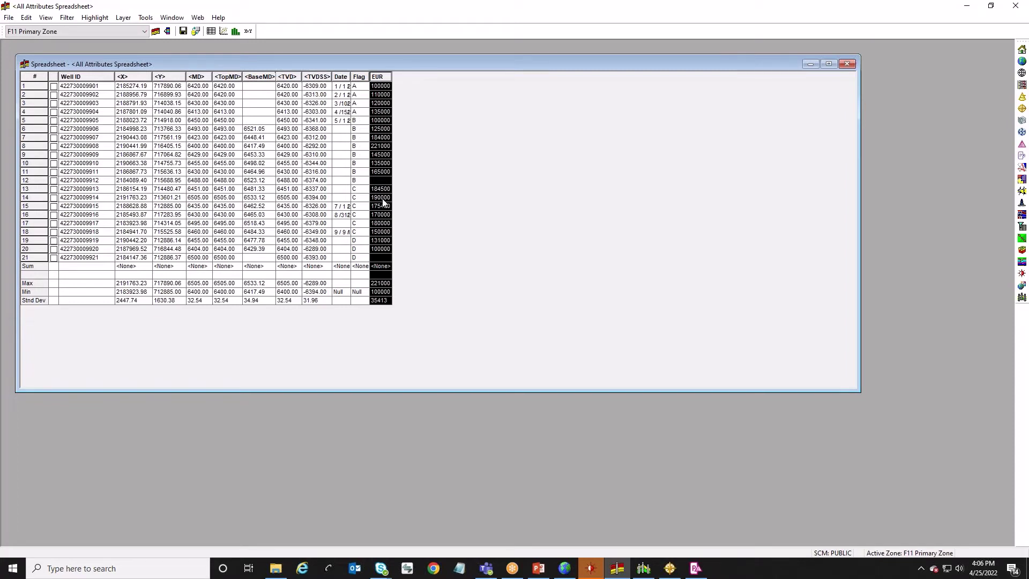
left_click(384, 189)
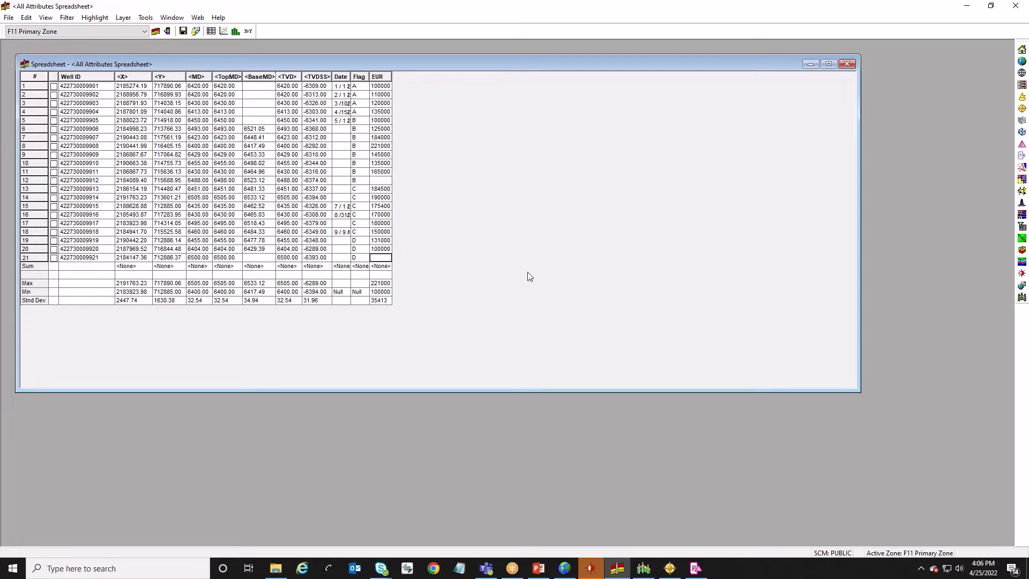
left_click(340, 129)
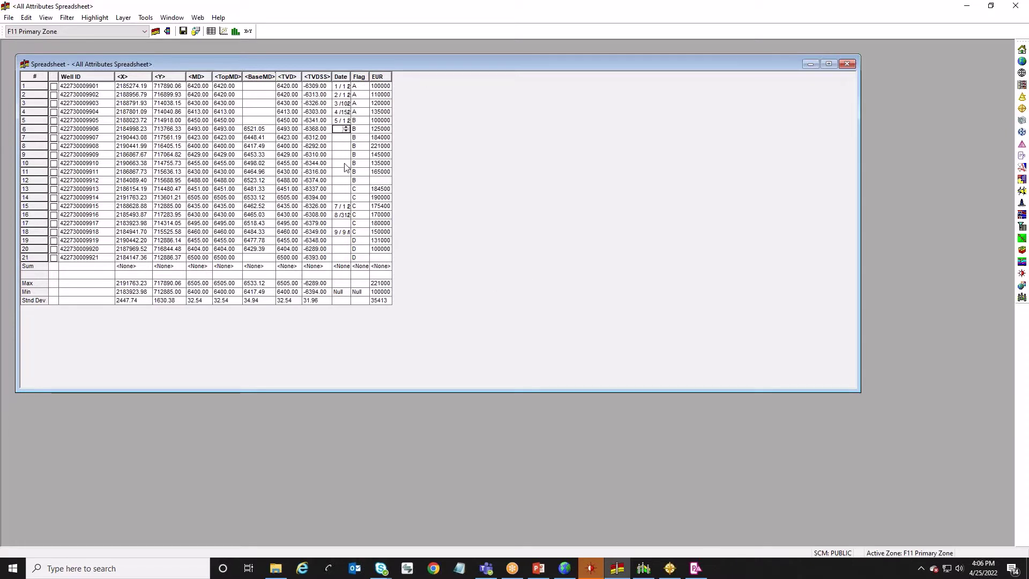
left_click(340, 163)
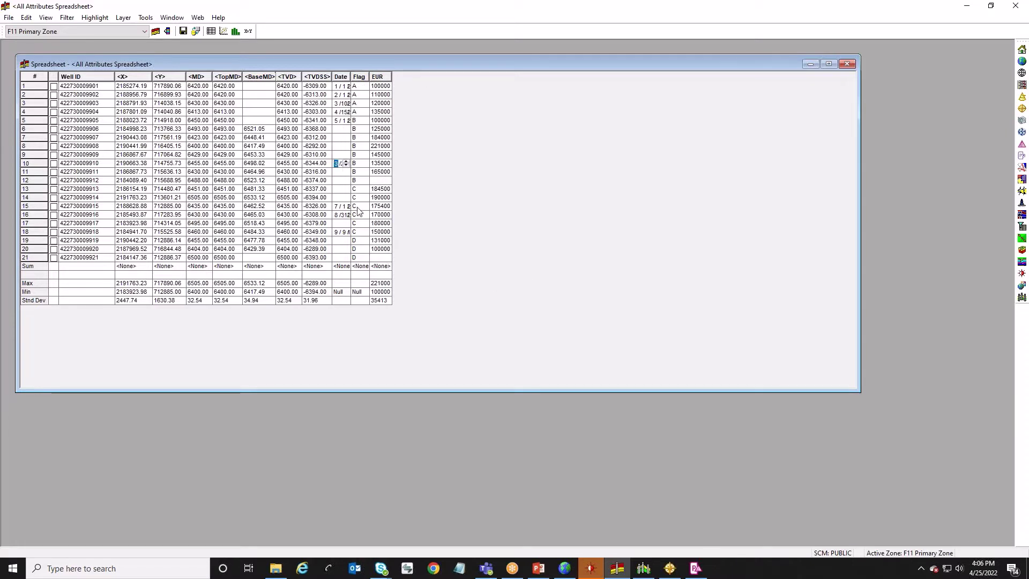
left_click(343, 171)
left_click(341, 163)
left_click(376, 206)
left_click_drag(351, 76, 372, 81)
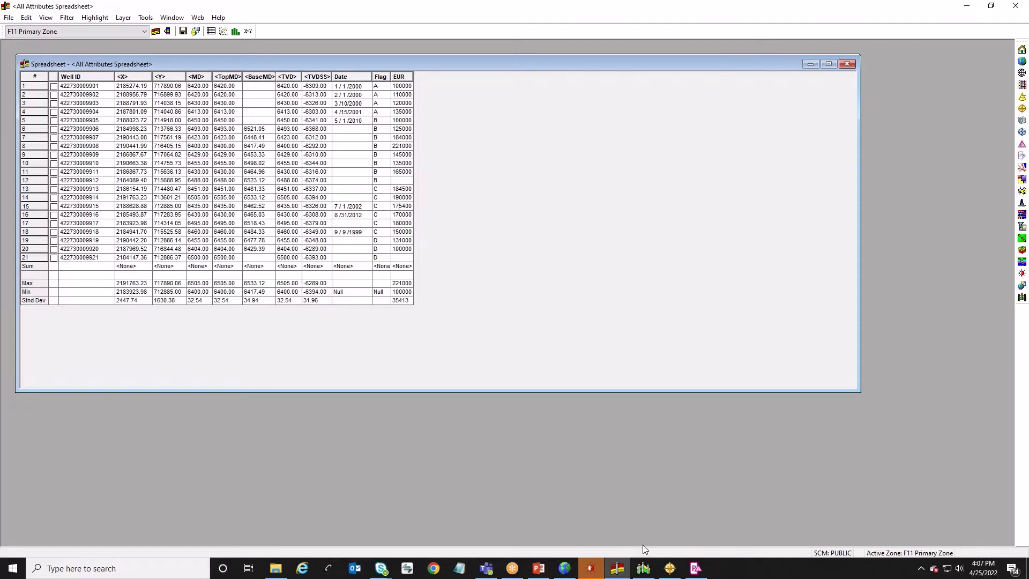
Switch to the F11 cross section in XSection and define a new interval data type named F11 Sand
left_click(644, 568)
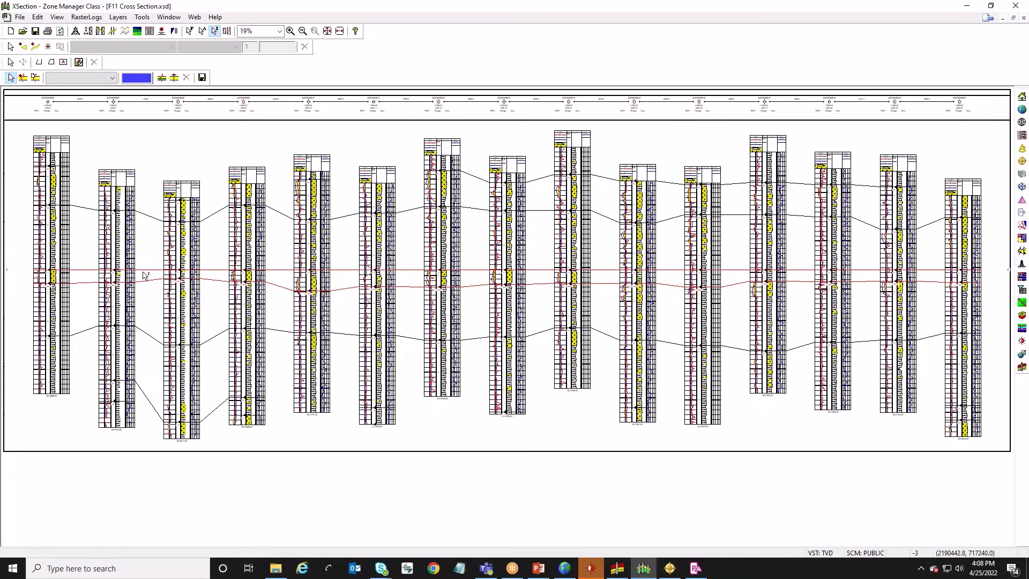
left_click(292, 31)
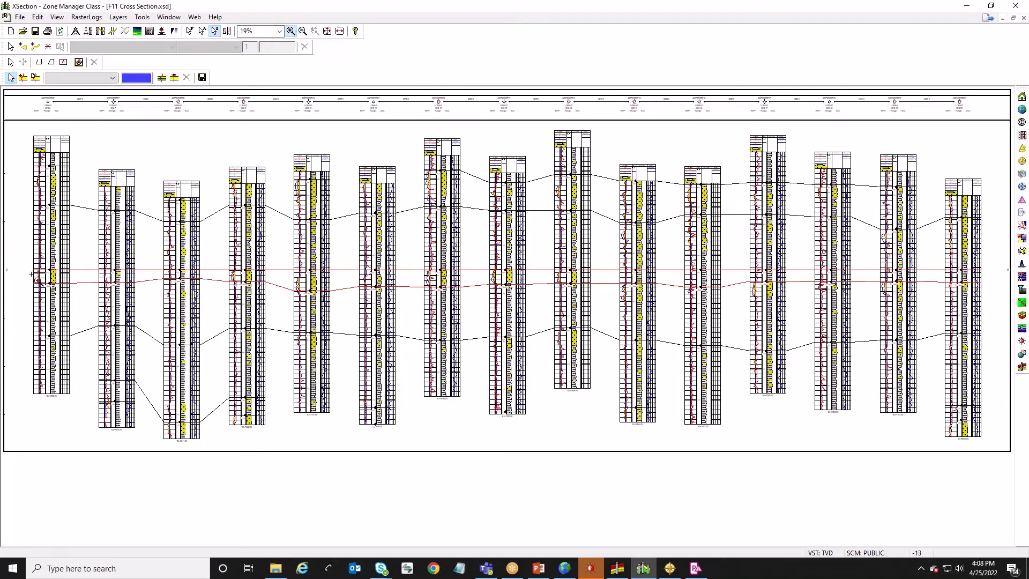
left_click_drag(23, 257, 264, 354)
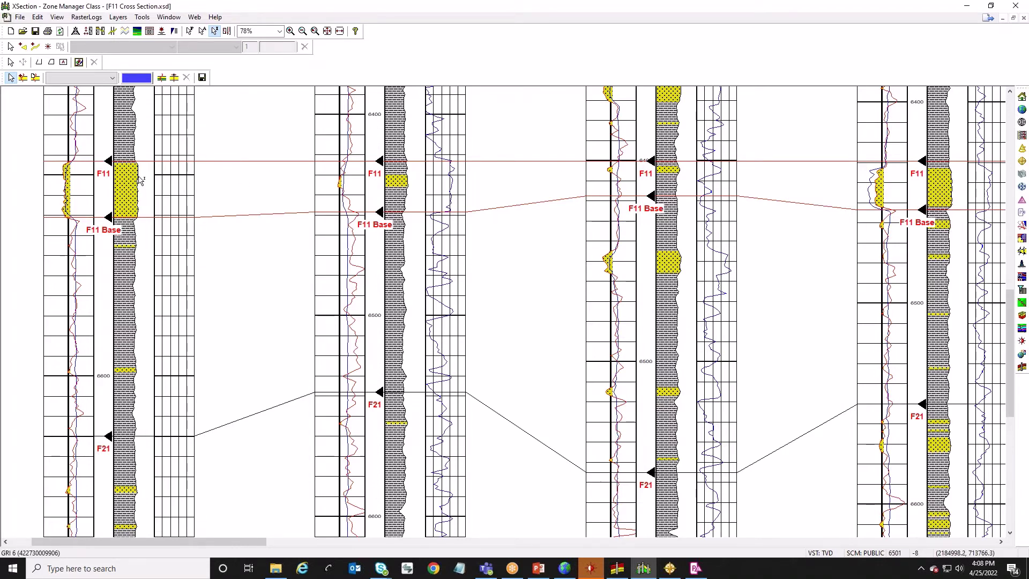
left_click(23, 79)
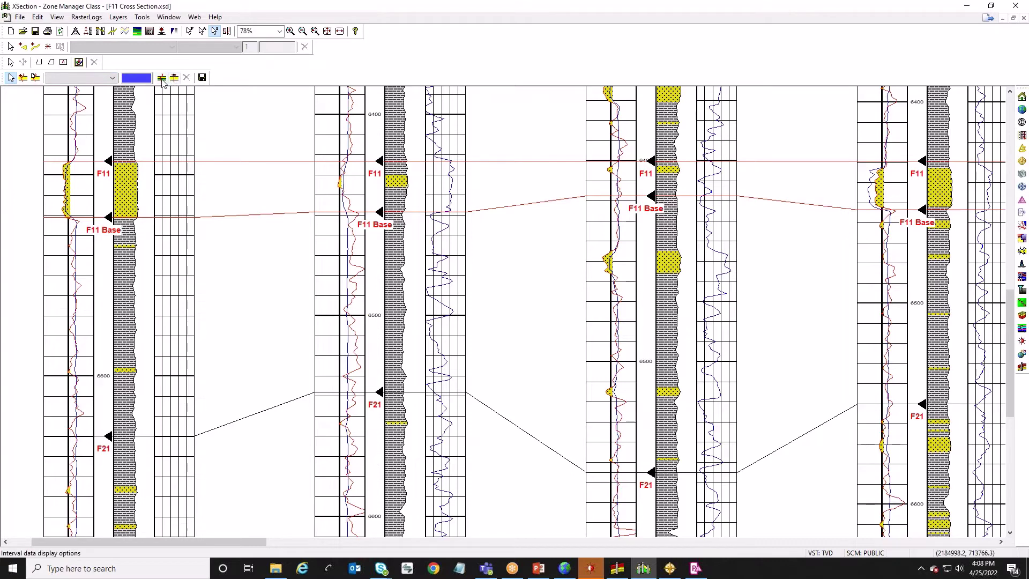
left_click(36, 78)
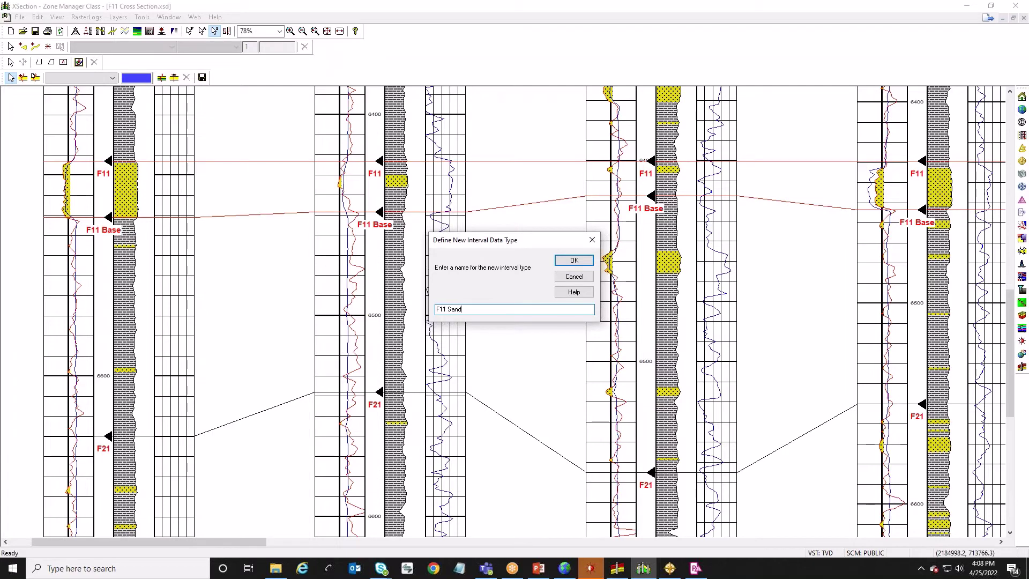
type("F11 Sand")
left_click(576, 261)
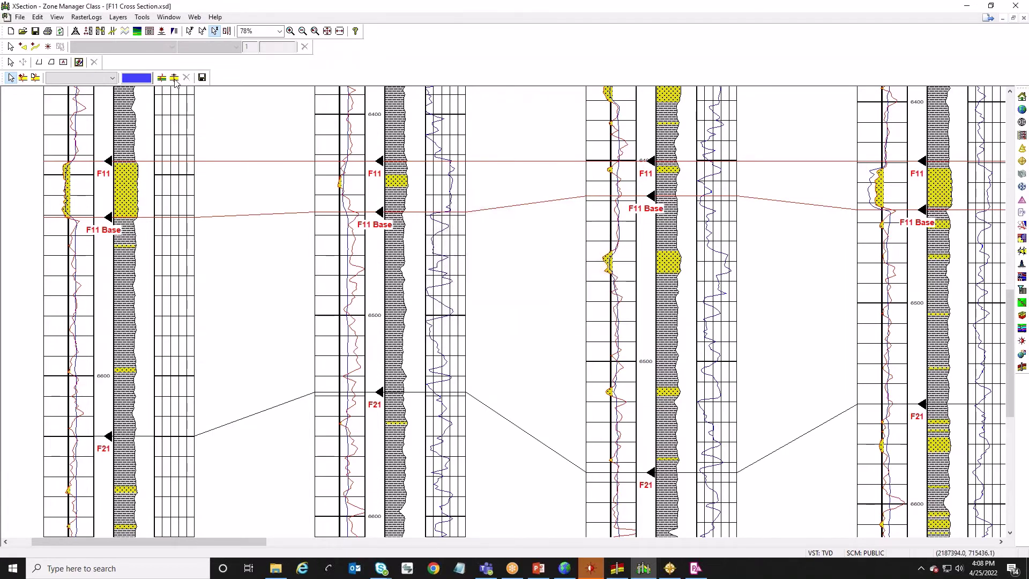
Make F11 Sand the active interval type and set its display color to orange
left_click(78, 79)
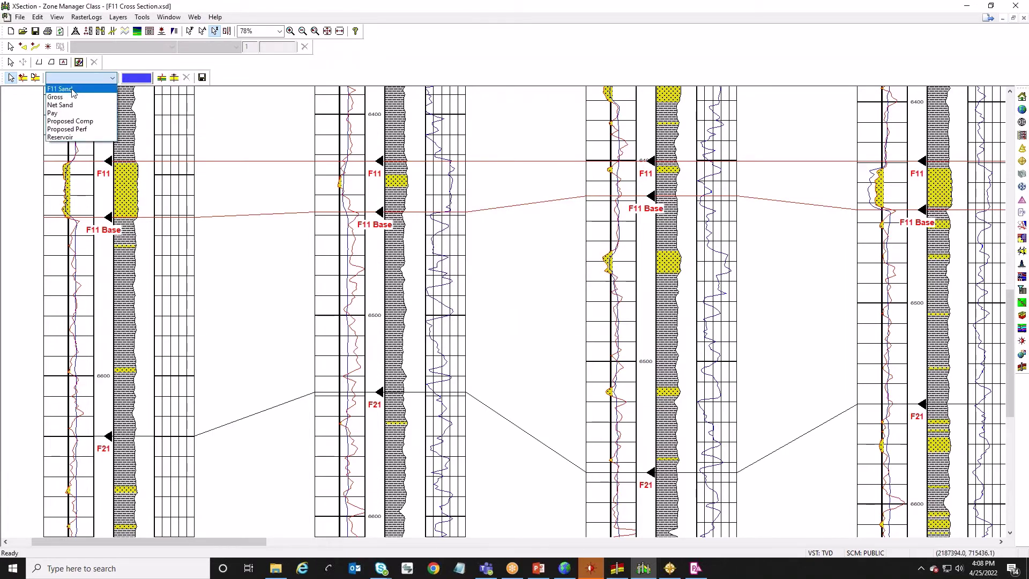
left_click(73, 89)
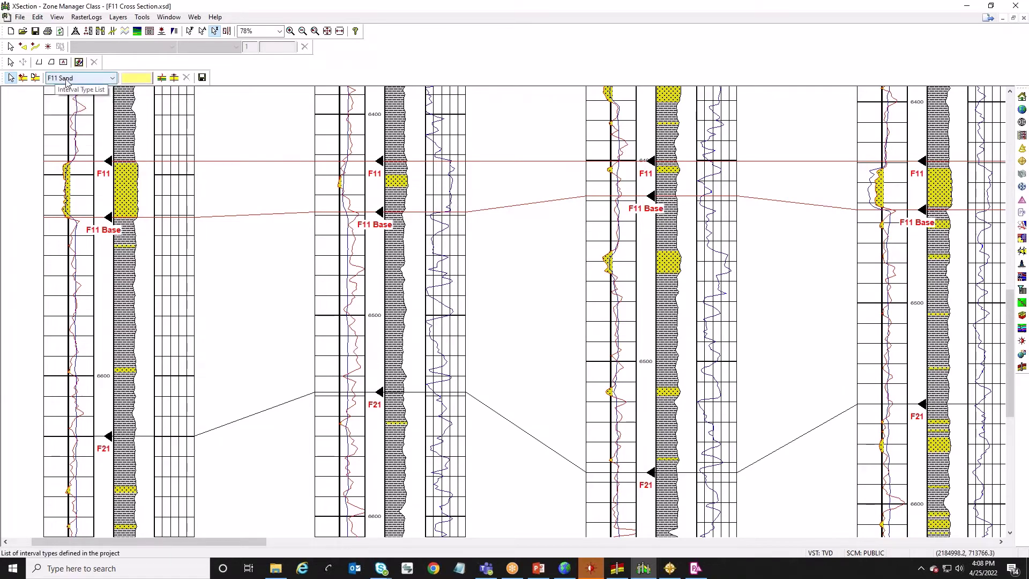
left_click(131, 80)
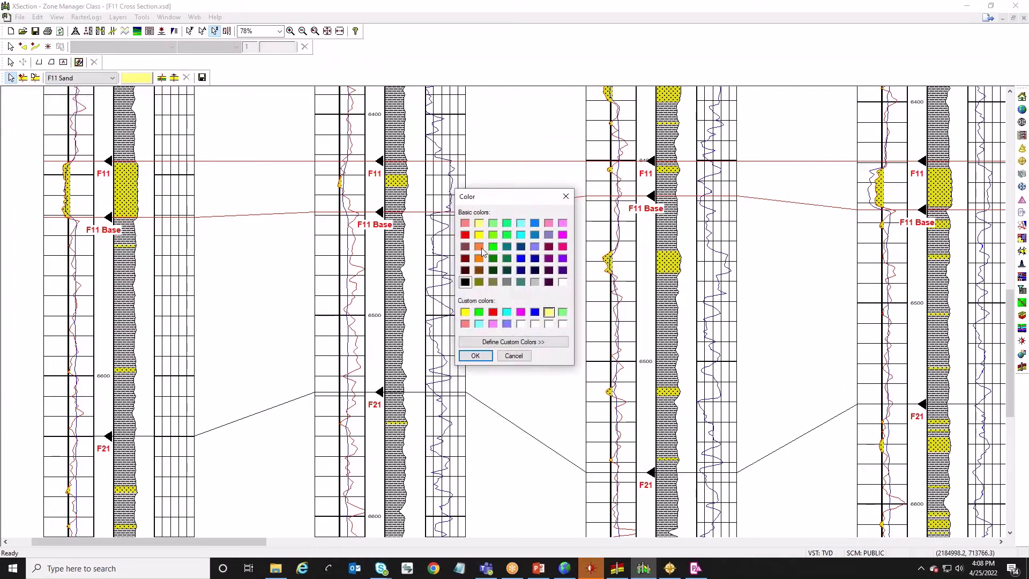
left_click(480, 259)
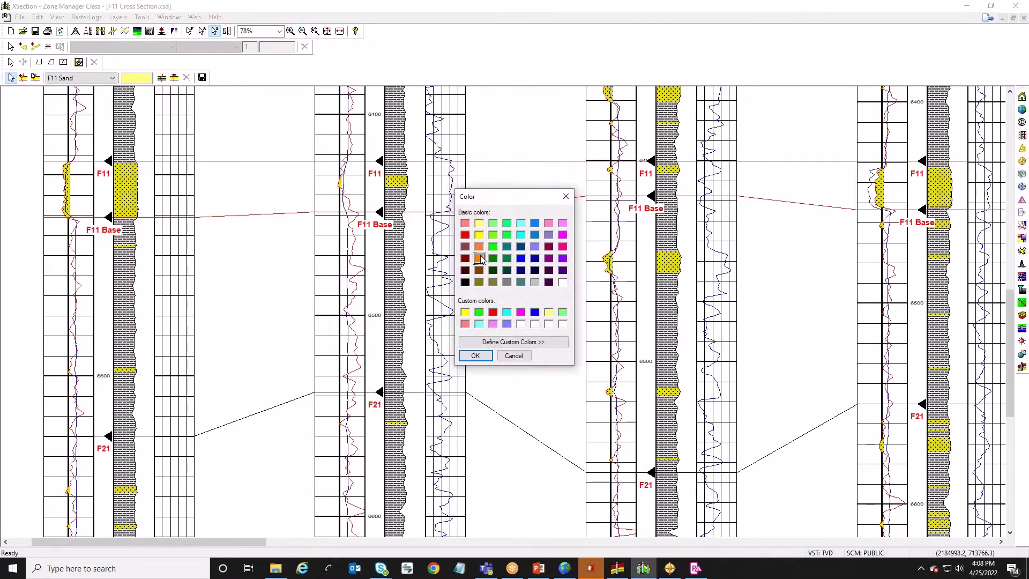
left_click(475, 356)
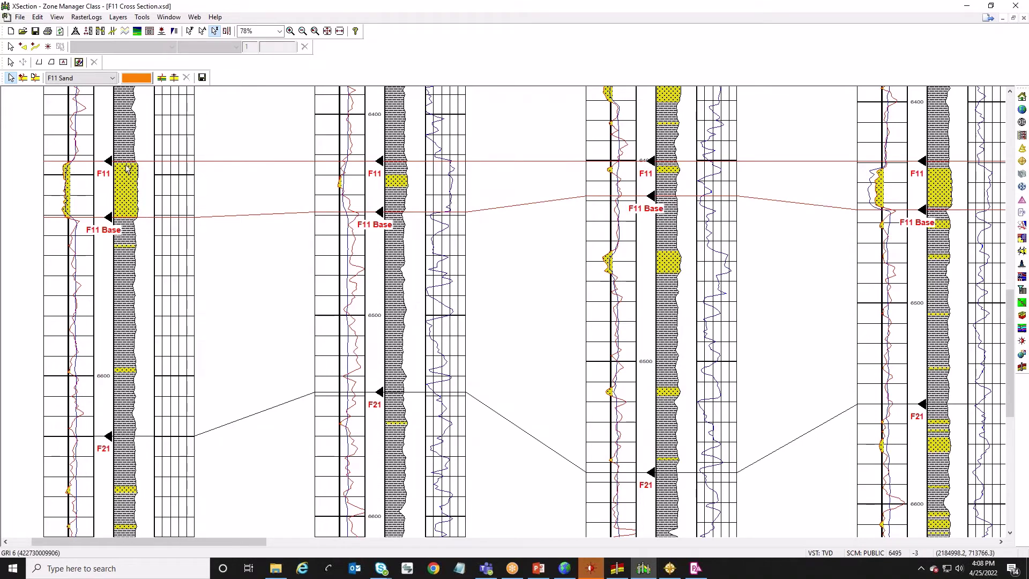
Add F11 Sand intervals over the sands between F11 and F11 Base in GRI 6, 7, 8 and 9, about 26, 7, 4 and 18 ft thick
key("a")
left_click_drag(126, 163, 132, 217)
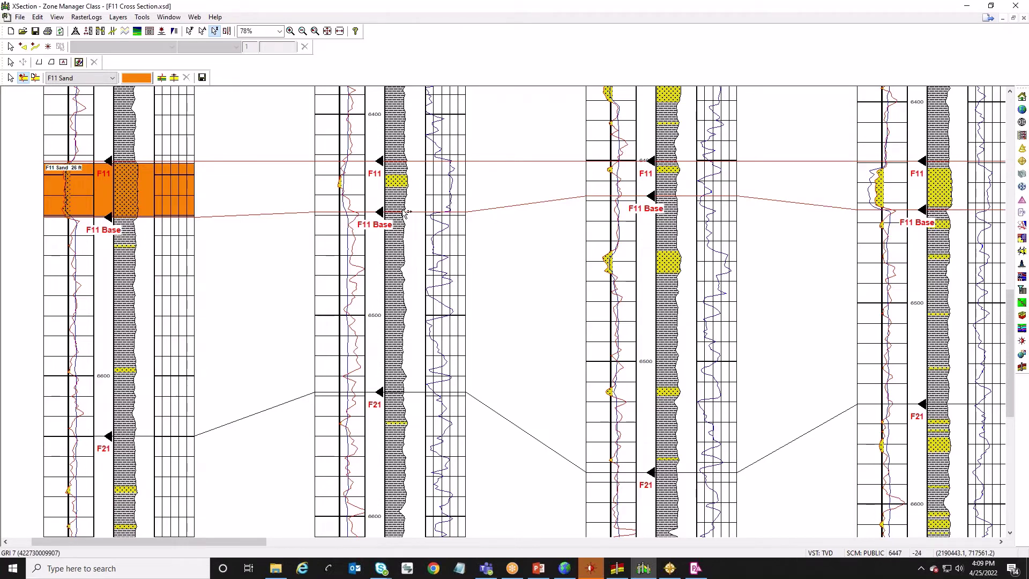
left_click(397, 182)
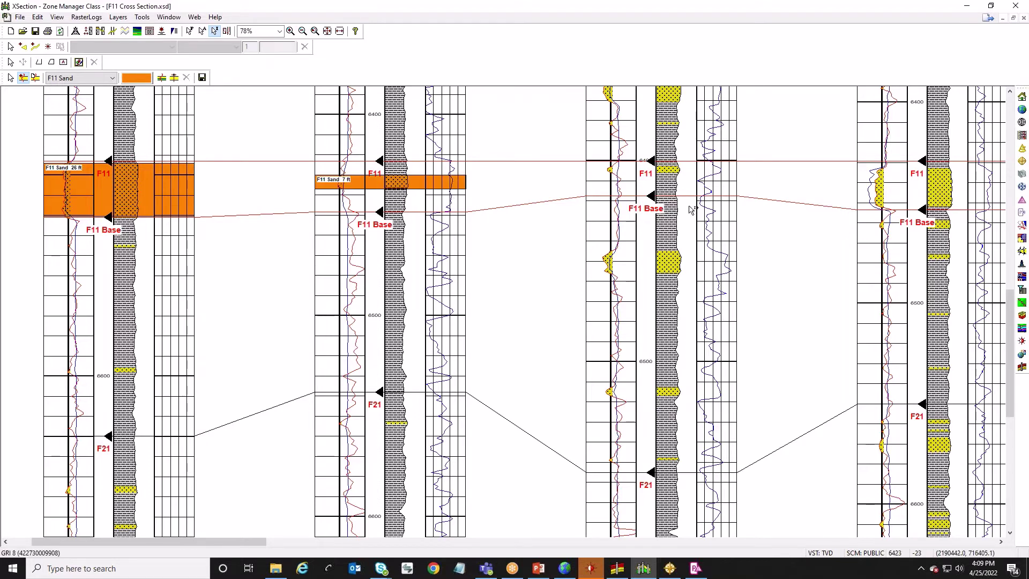
left_click(675, 169)
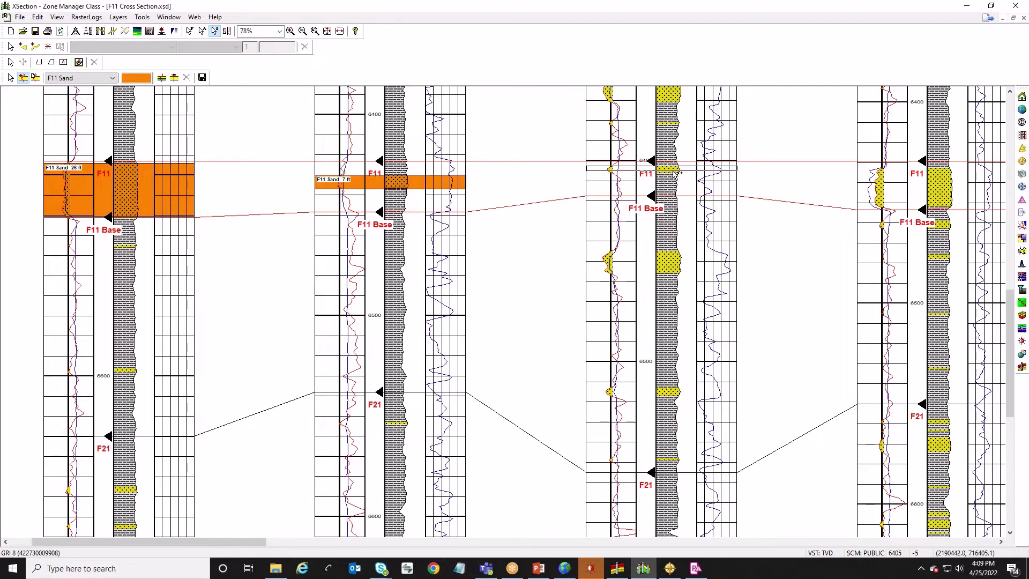
left_click(947, 208)
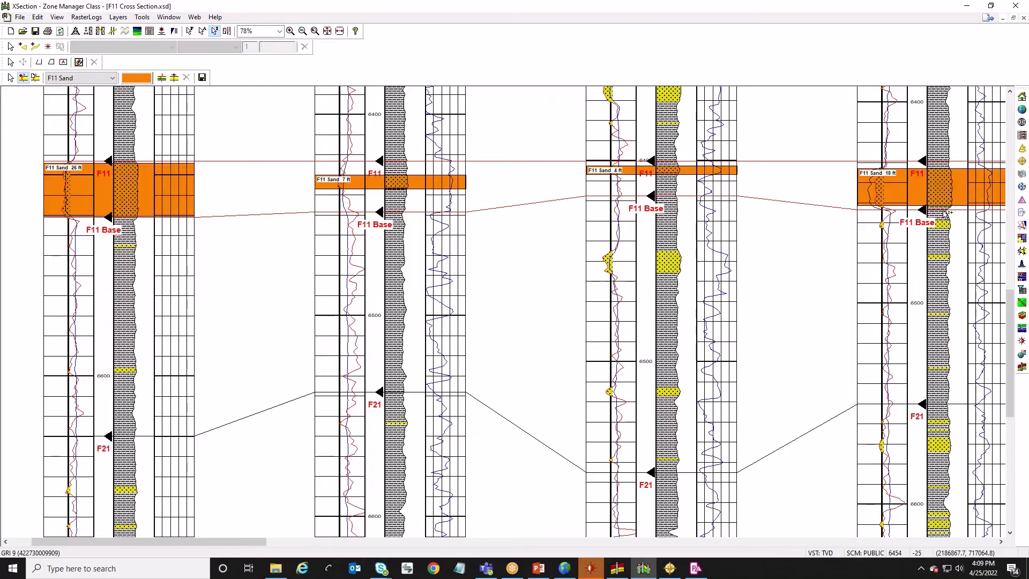
Add two F11 Sand intervals in GRI 10, about 4 and 29 ft thick, and two over the sands in GRI 11
scroll(946, 213, "right", 8)
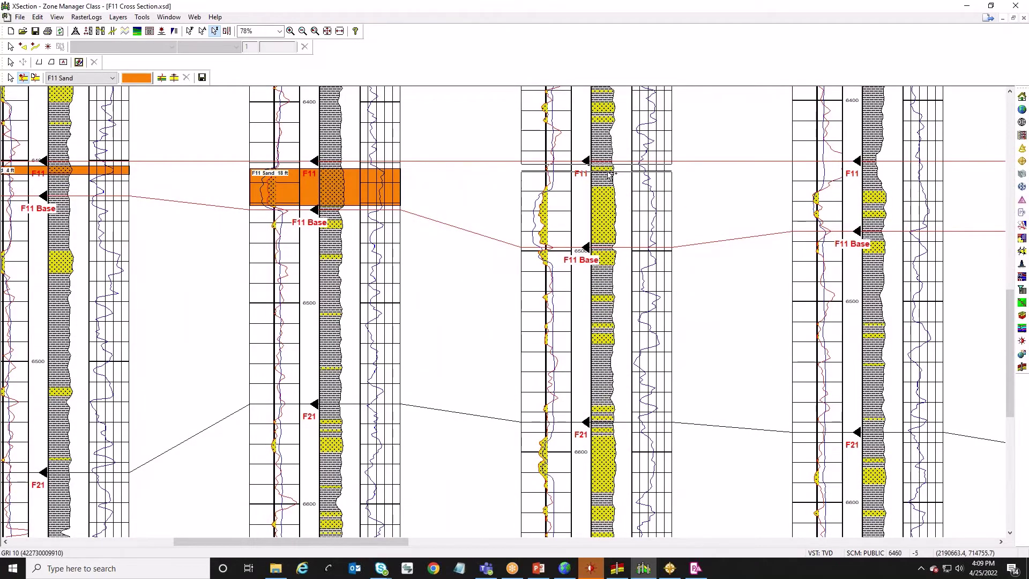
left_click(610, 174)
left_click_drag(607, 187, 611, 248)
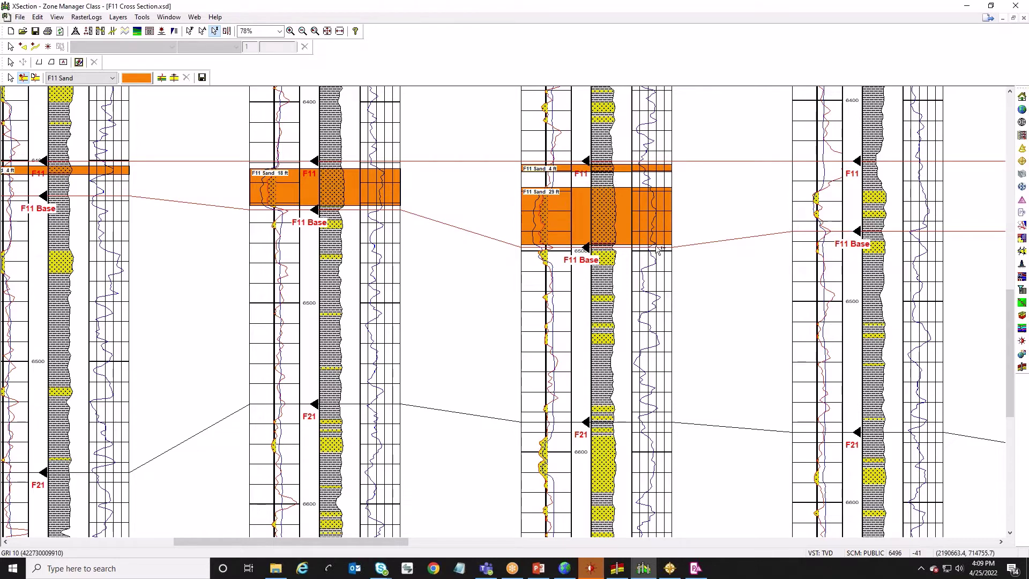
scroll(729, 237, "right", 3)
scroll(729, 238, "right", 6)
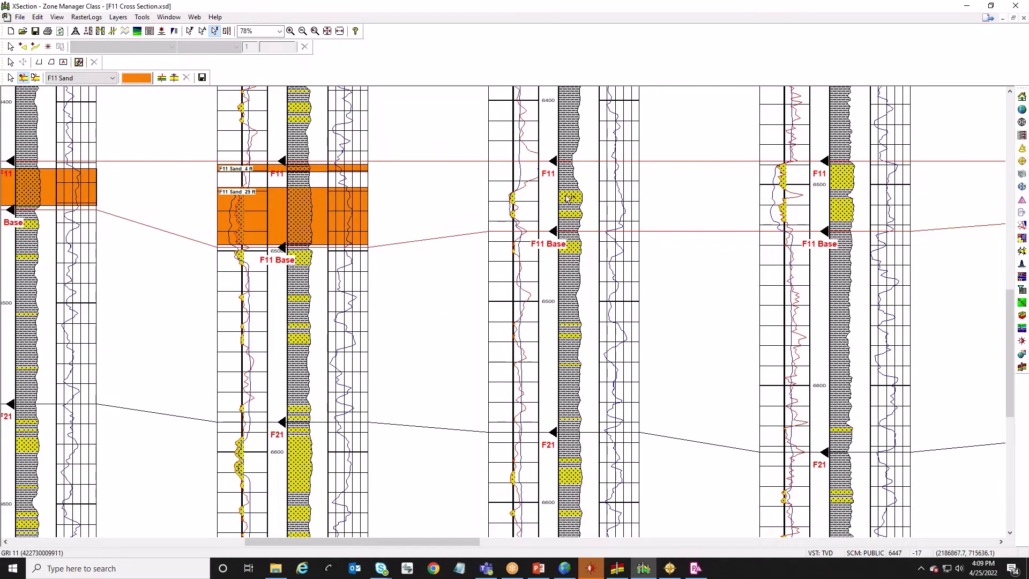
left_click_drag(573, 190, 576, 216)
Add F11 Sand intervals about 12 and 10 ft thick in GRI 12 and one about 25 ft thick in GRI 13
scroll(643, 172, "right", 6)
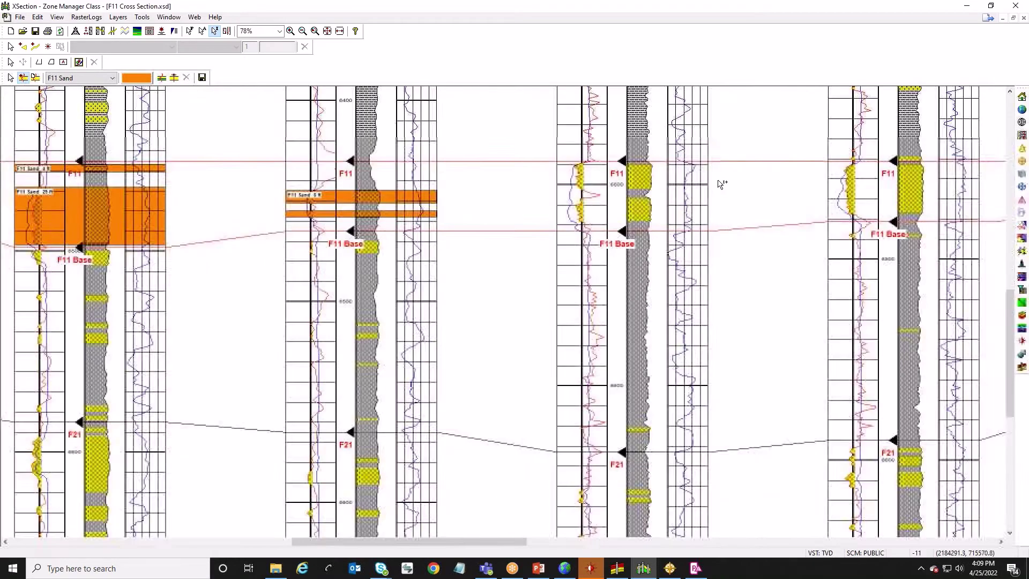
left_click_drag(643, 167, 642, 220)
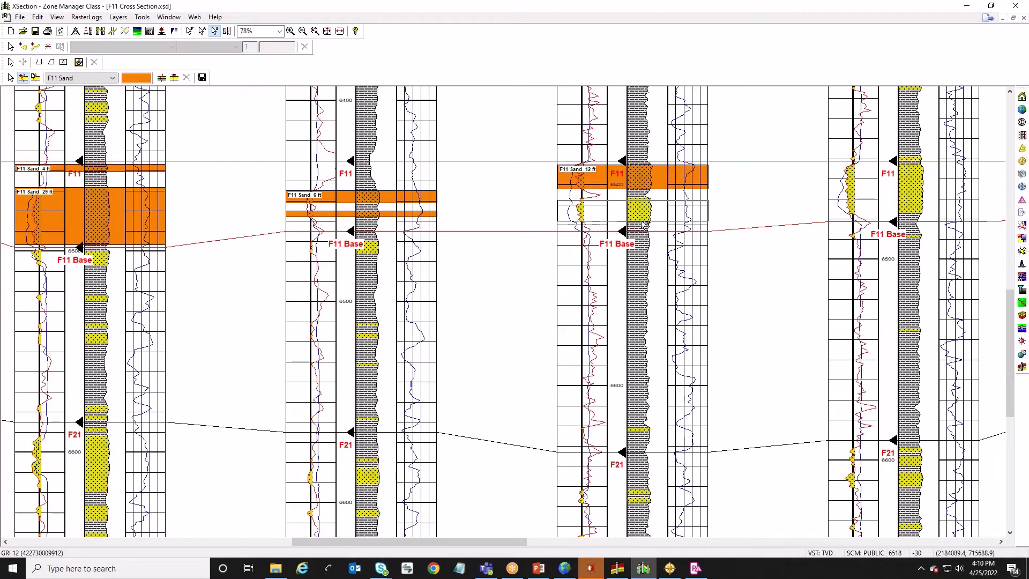
scroll(664, 217, "right", 3)
scroll(663, 217, "right", 6)
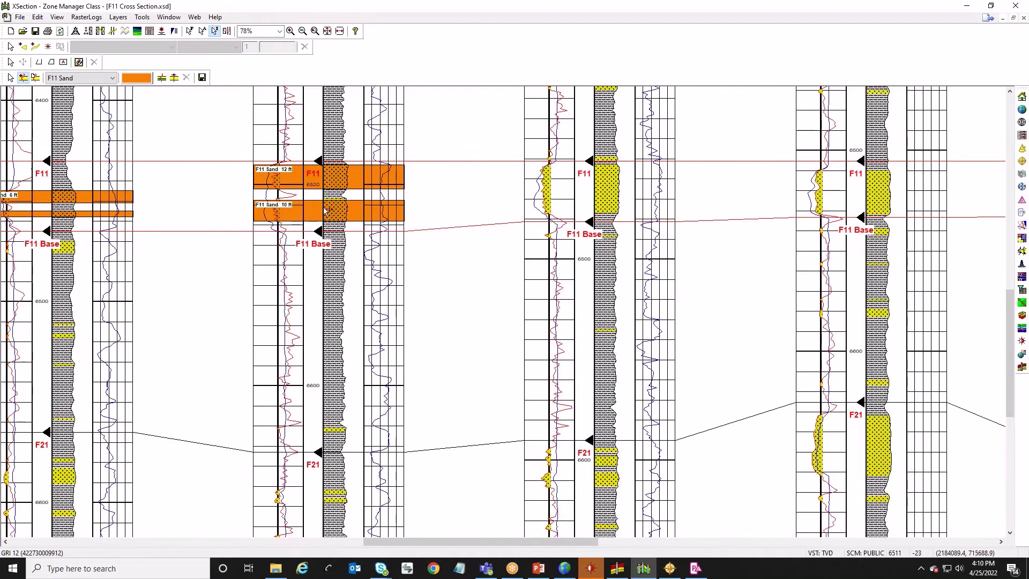
scroll(655, 225, "right", 3)
left_click_drag(517, 163, 519, 215)
Add one F11 Sand interval over the thick sand in GRI 14 and six over the thin sands between F11 and F11 Base in GRI 15
scroll(519, 214, "right", 6)
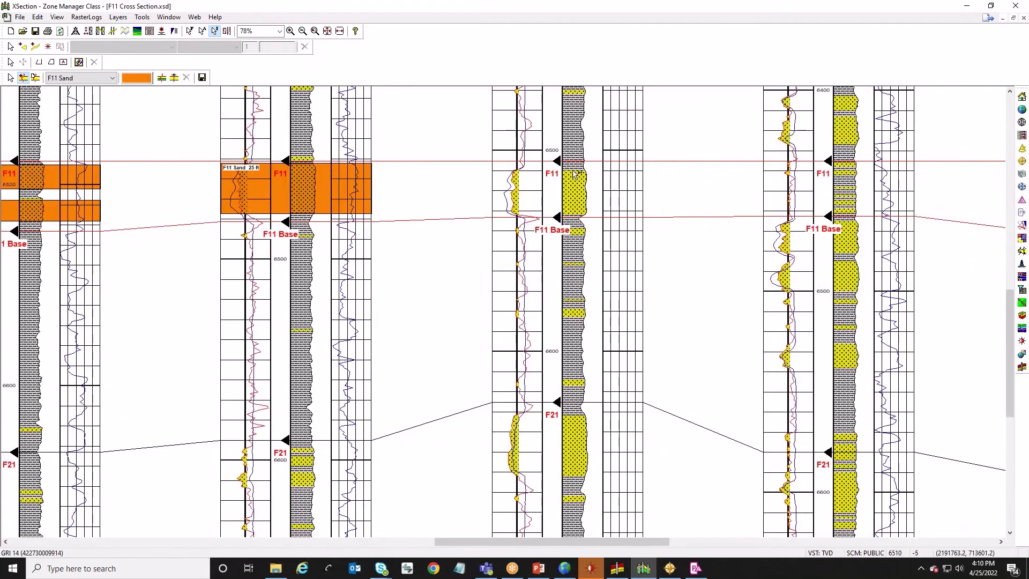
left_click_drag(576, 177, 576, 214)
scroll(576, 214, "right", 9)
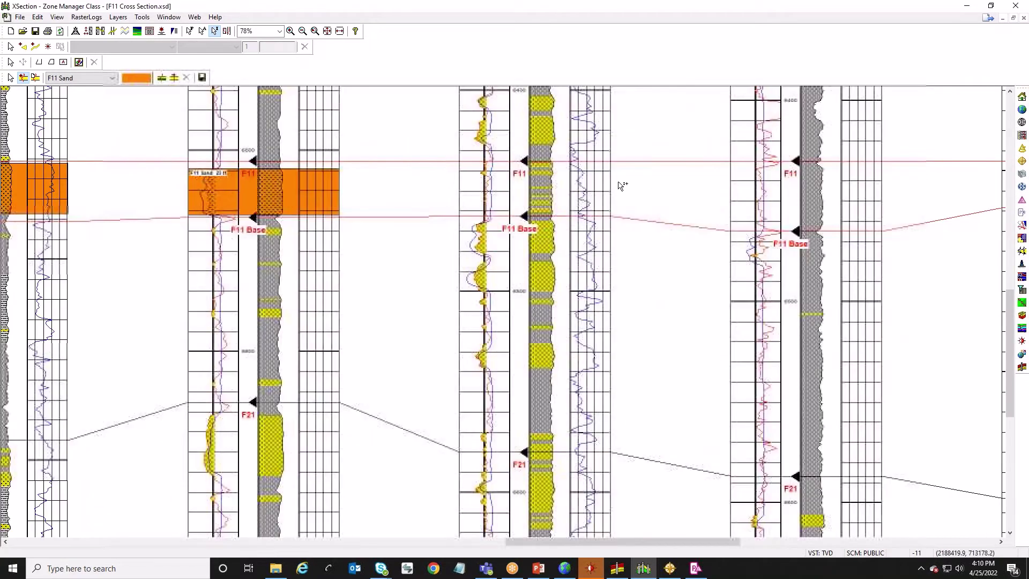
left_click_drag(546, 166, 552, 214)
Add F11 Sand intervals over the two thin sands in GRI 17 and the thin sand at the F11 top in GRI 20
scroll(642, 187, "right", 6)
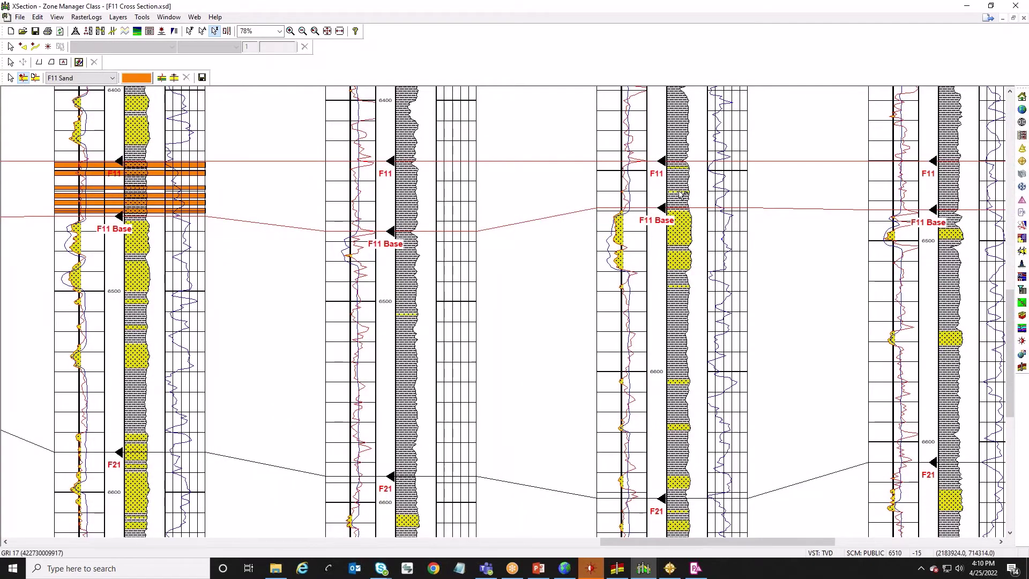
mouse_move(681, 193)
left_mouse_down()
mouse_move(681, 202)
mouse_move(681, 192)
left_mouse_up()
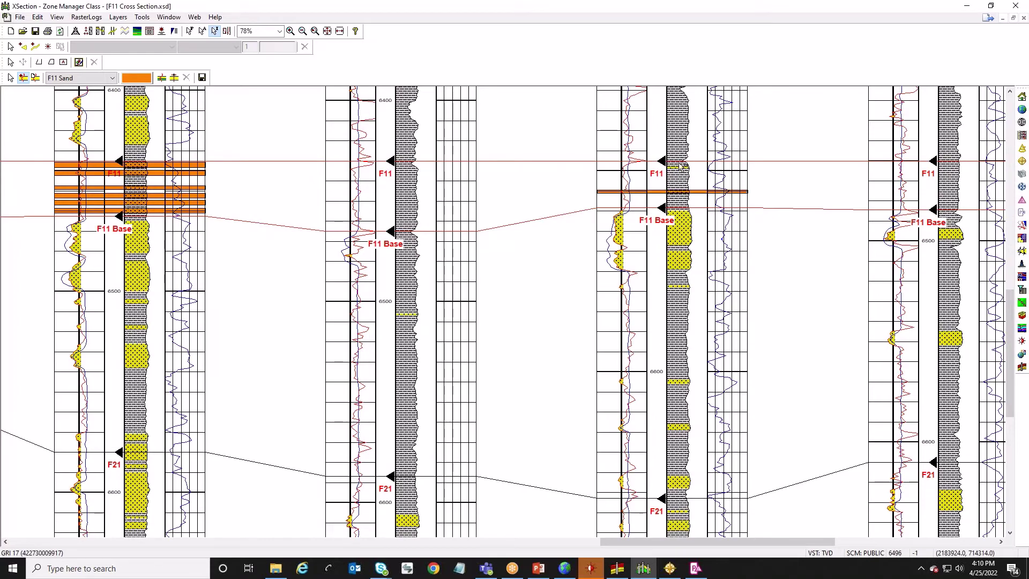
left_click(682, 167)
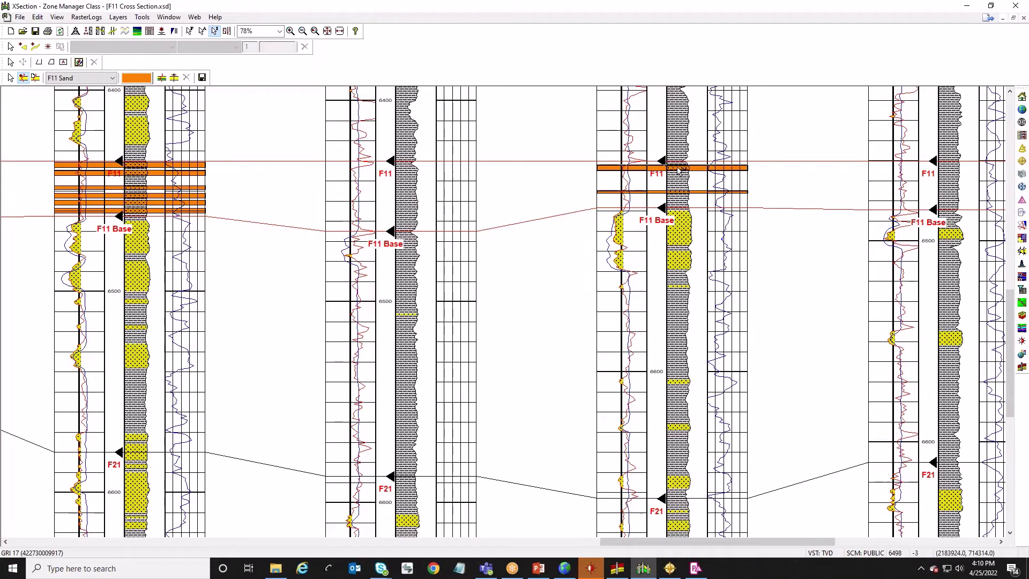
scroll(681, 168, "right", 3)
scroll(724, 172, "right", 7)
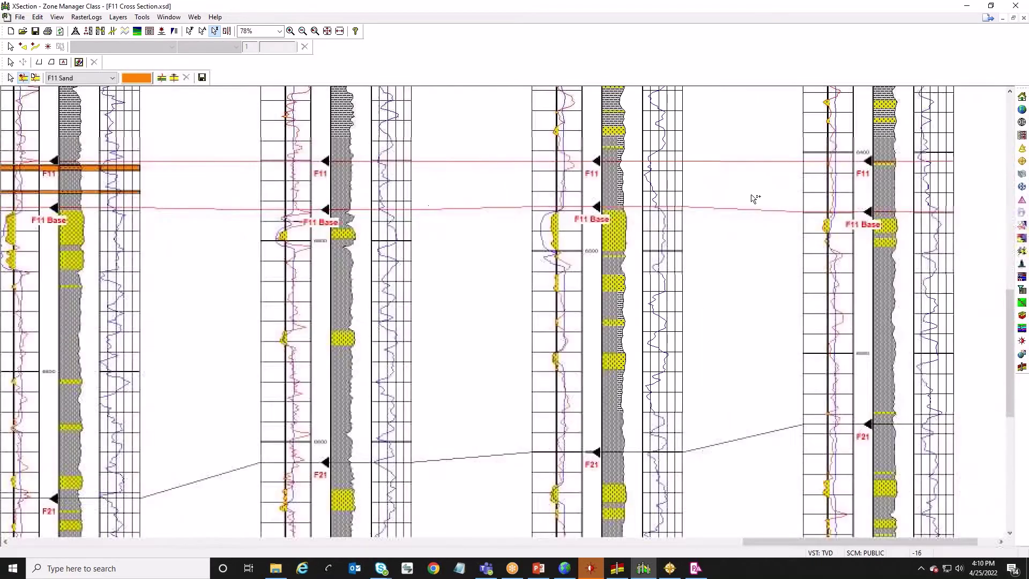
scroll(616, 203, "left", 6)
scroll(879, 214, "right", 6)
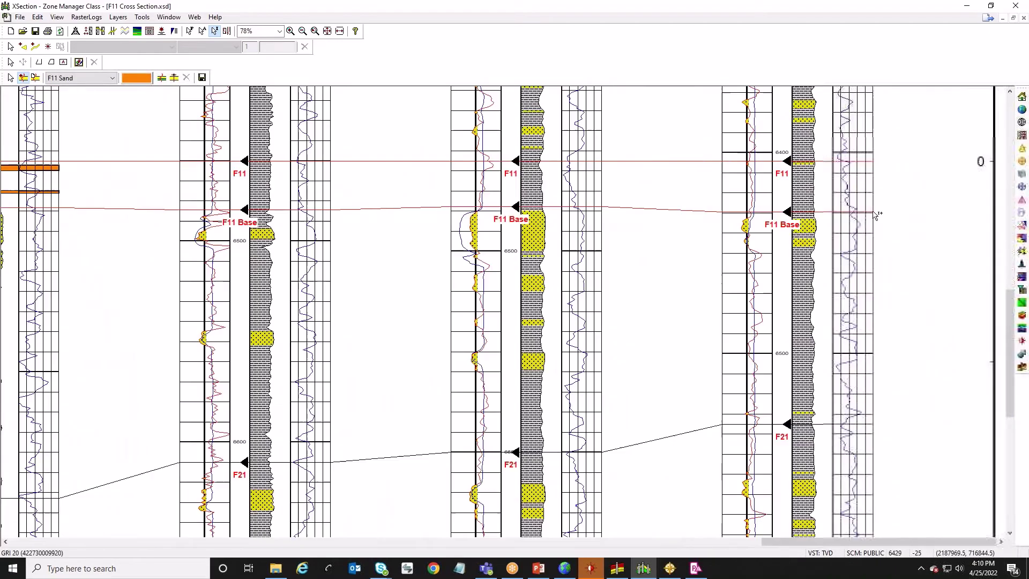
left_click(814, 167)
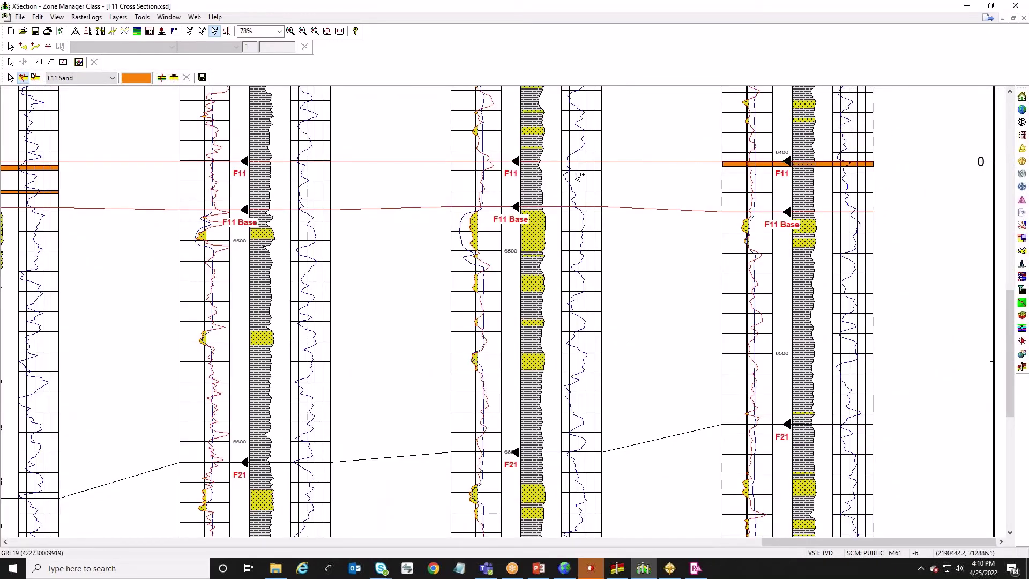
Assign zero F11 Sand markers between F11 and F11 Base in the sand-free wells GRI 16, GRI 18 and GRI 19
scroll(814, 166, "left", 3)
scroll(431, 179, "left", 8)
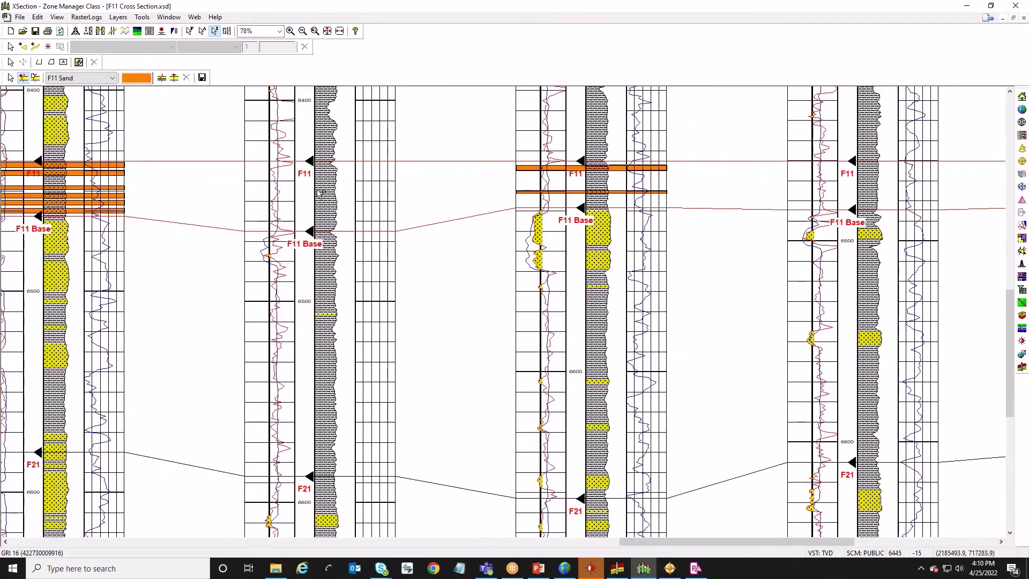
key("Escape")
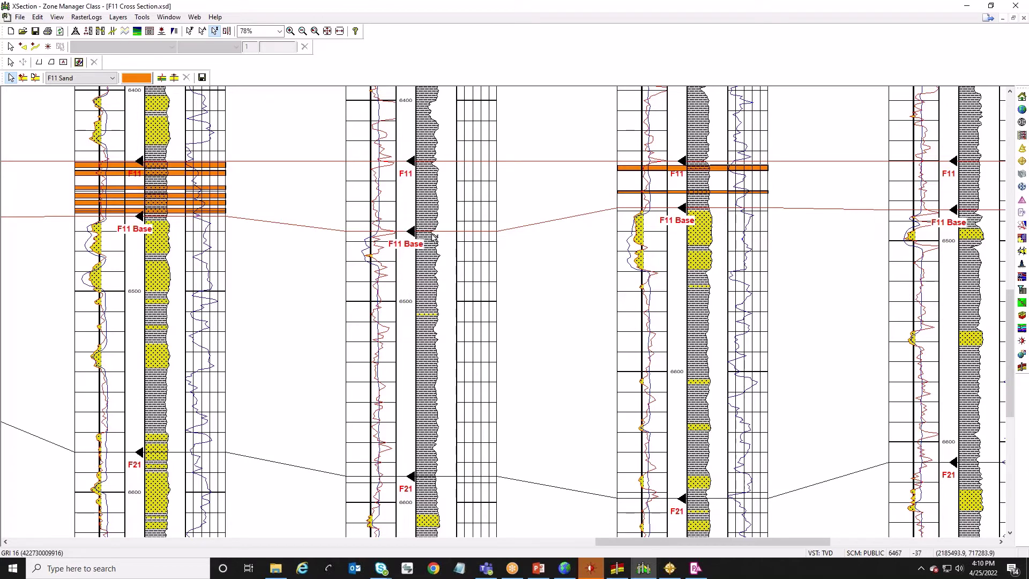
right_click(428, 197)
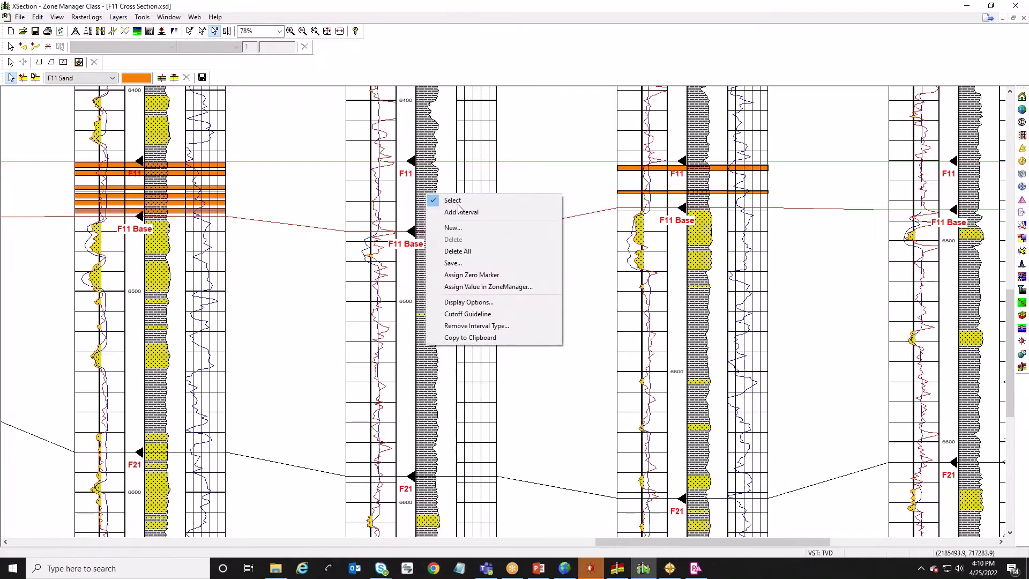
left_click(491, 278)
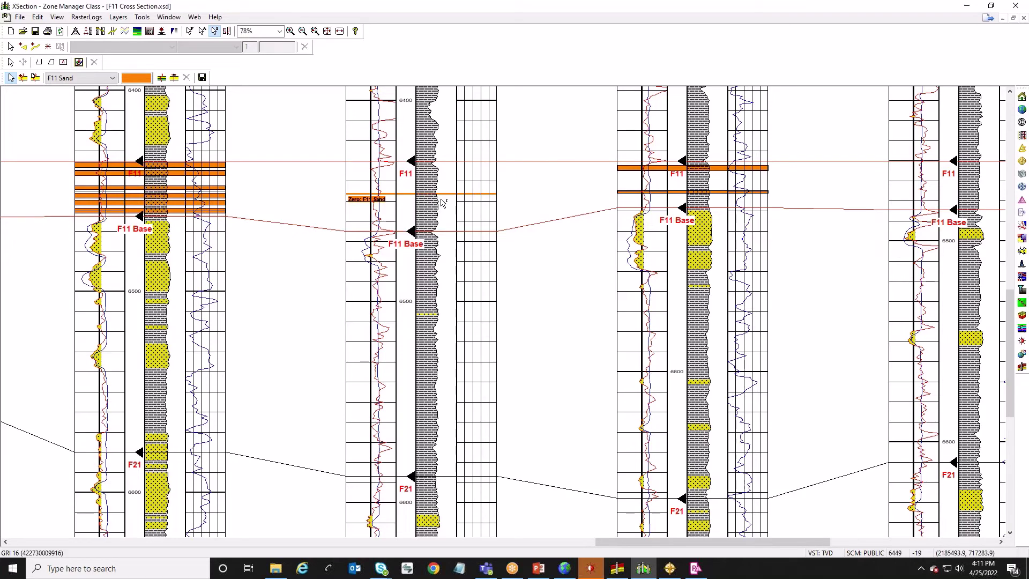
scroll(443, 202, "right", 10)
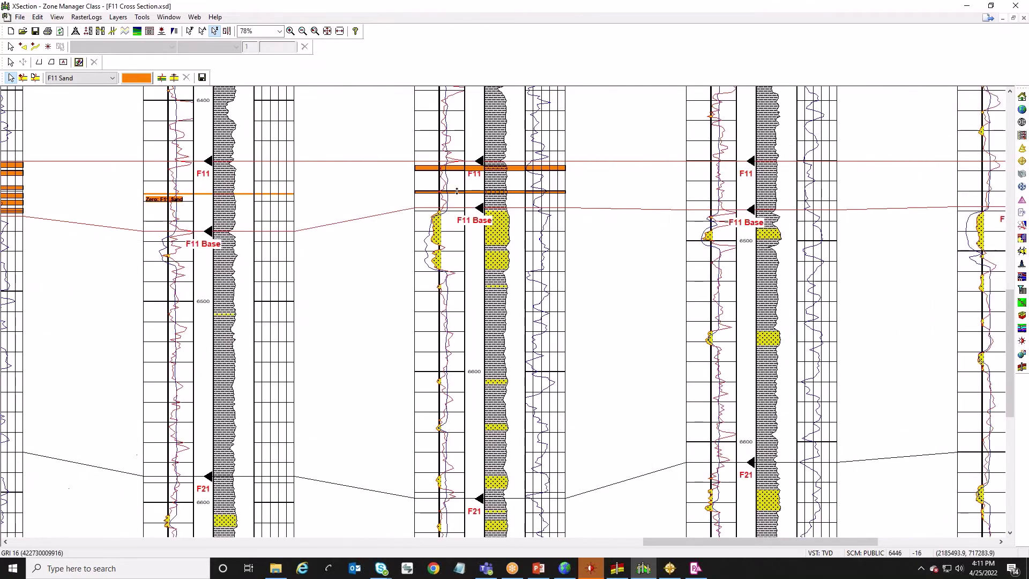
right_click(474, 188)
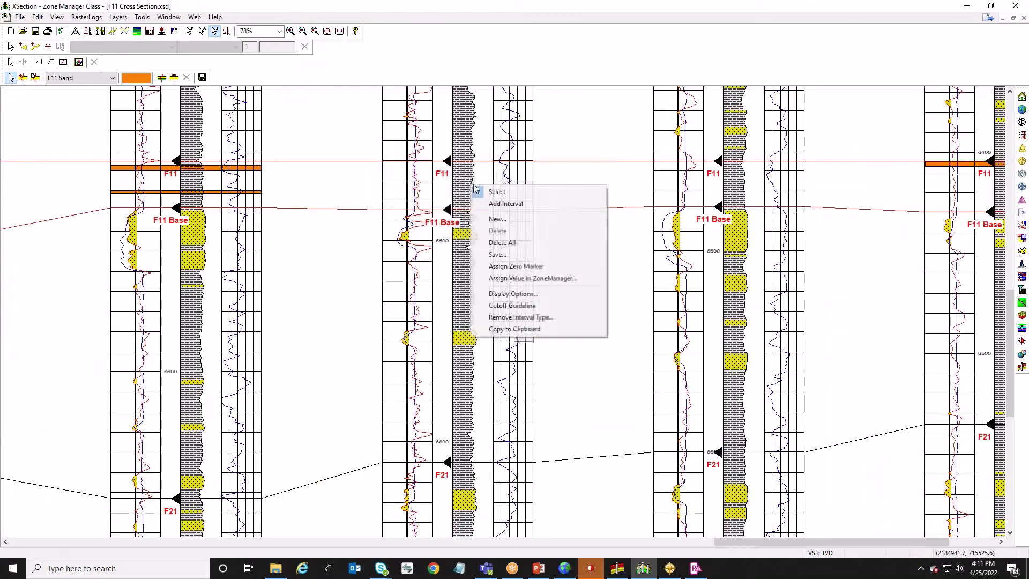
left_click(516, 266)
right_click(639, 184)
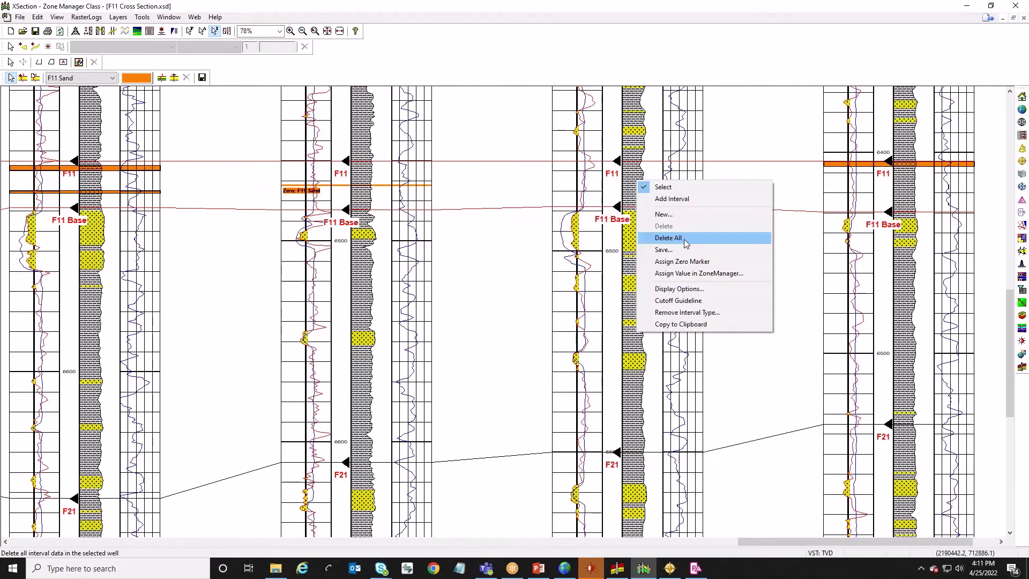
left_click(691, 264)
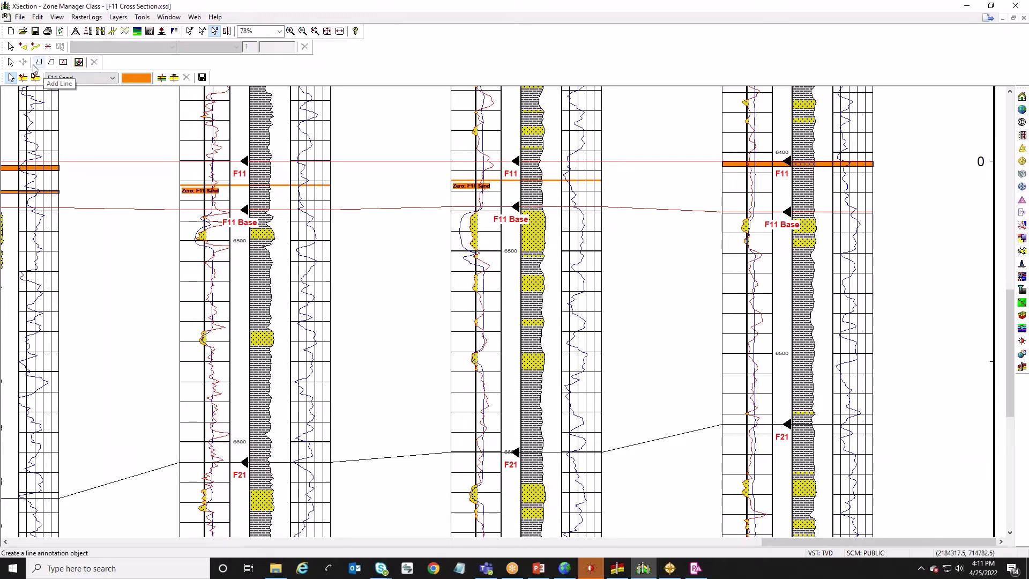
Save the interval changes and the summed F11 Sand thickness to ZoneManager, using MD for the F11 Primary Zone
left_click(203, 78)
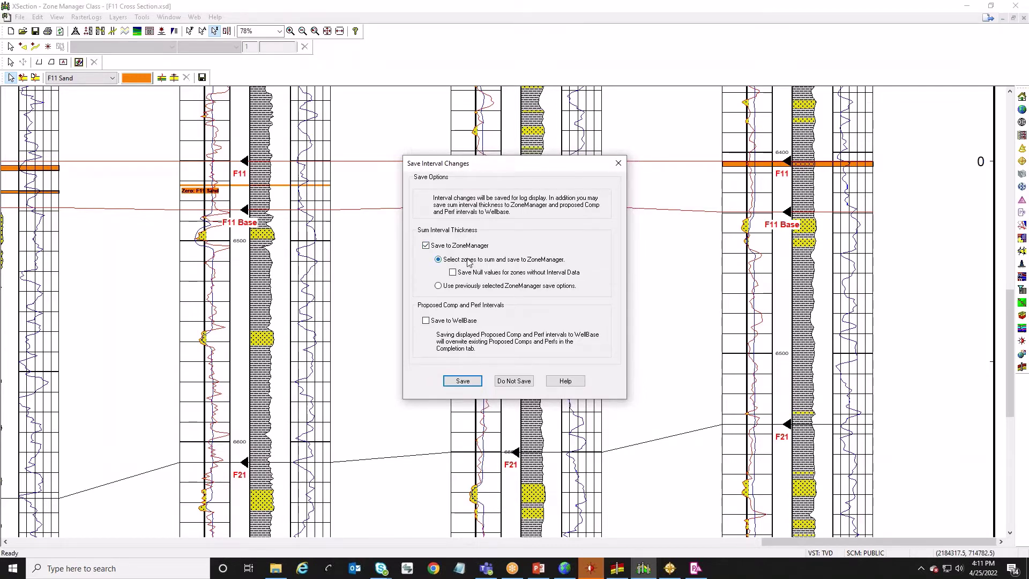
left_click(462, 381)
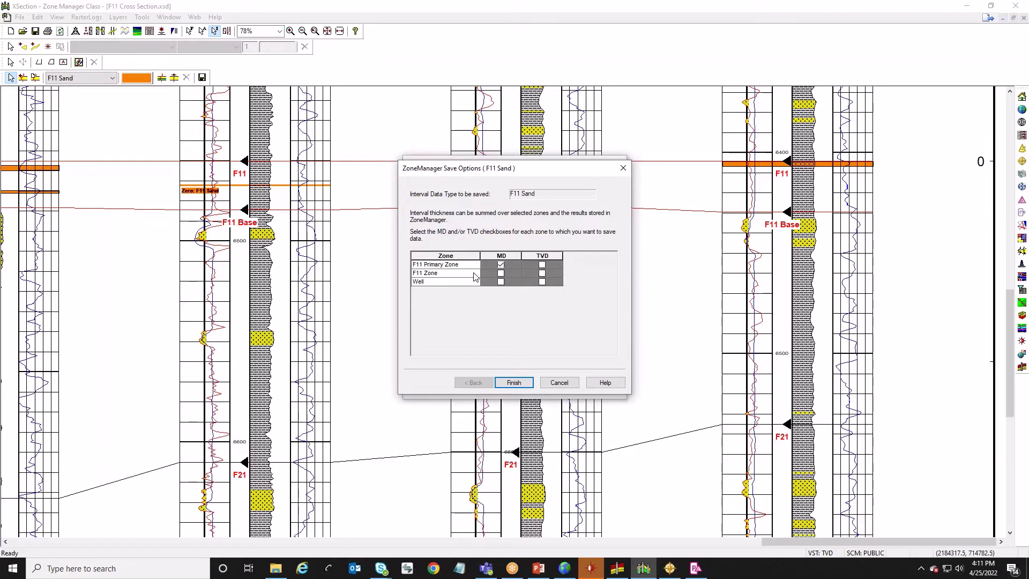
left_click(501, 265)
left_click(513, 383)
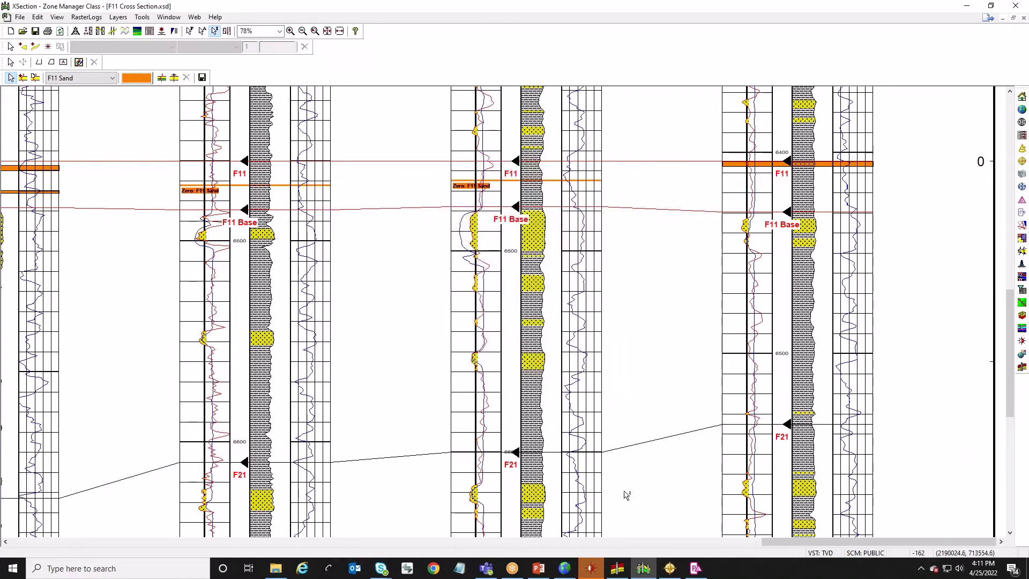
Switch to ZoneManager, save the All Attributes Spreadsheet data and review the F11 Sand values of the F11 Primary Zone wells
left_click(619, 568)
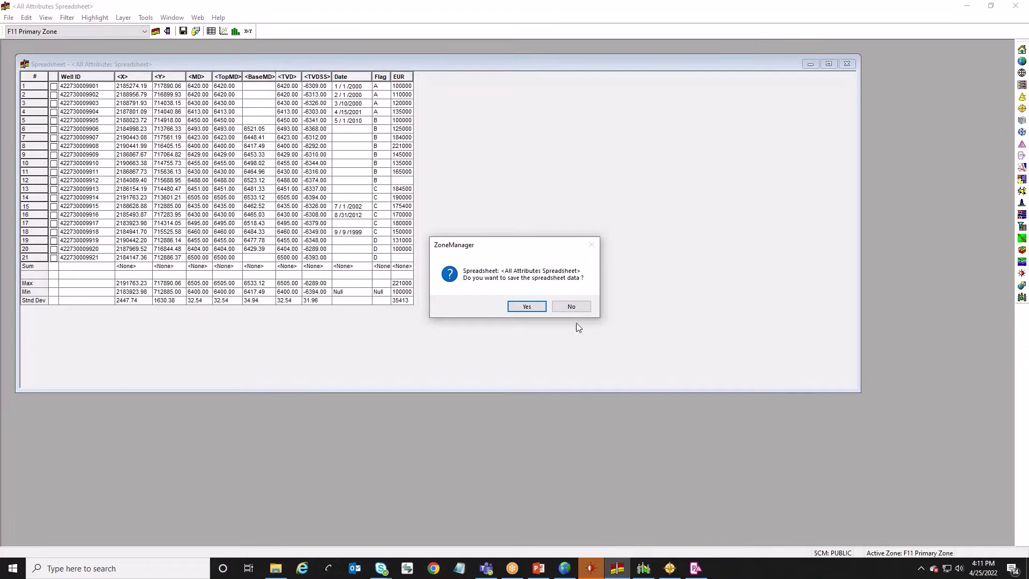
left_click(527, 306)
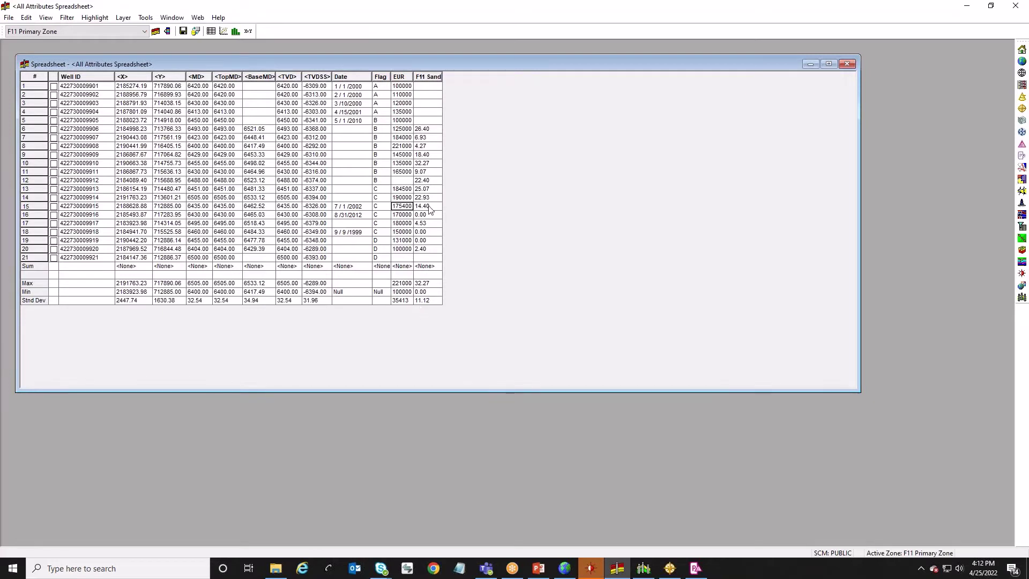
left_click(429, 215)
left_click(428, 241)
left_click(429, 258)
left_click_drag(429, 120, 430, 90)
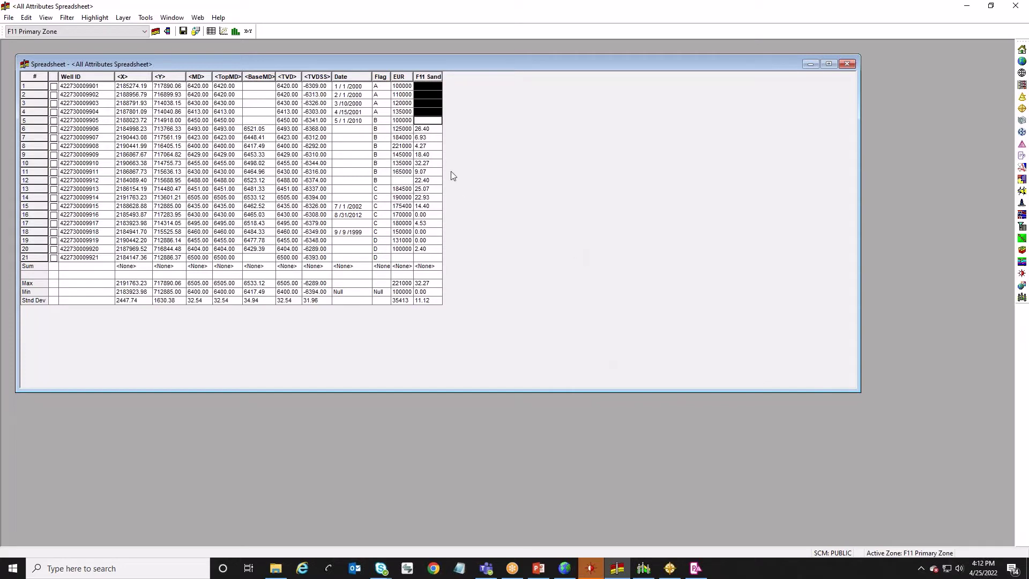
left_click_drag(429, 130, 432, 251)
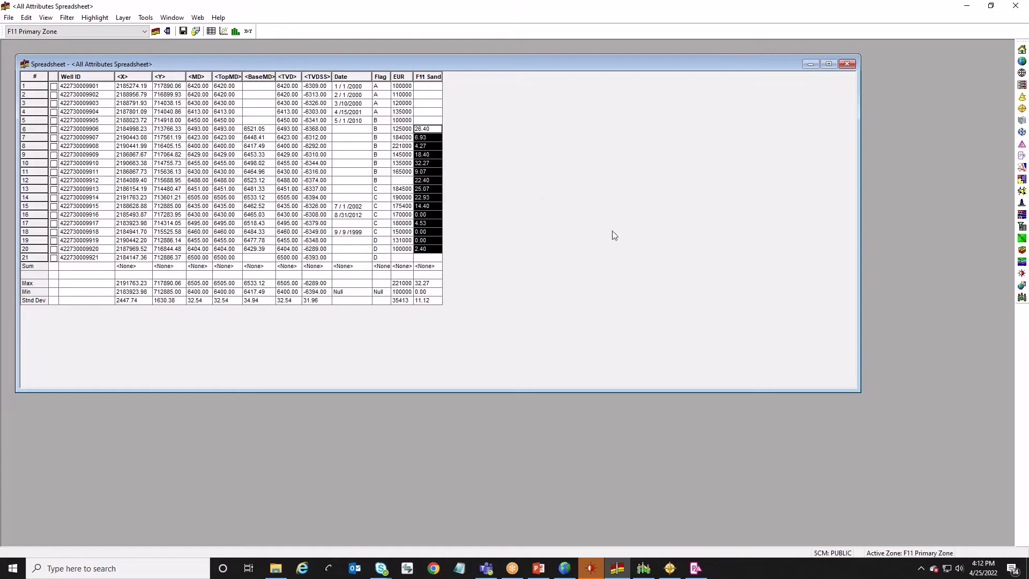
Switch to GVERSE Petrophysics and set up Curve Data Statistics with base curve GR and the F11 Primary Zone depth interval
left_click(696, 568)
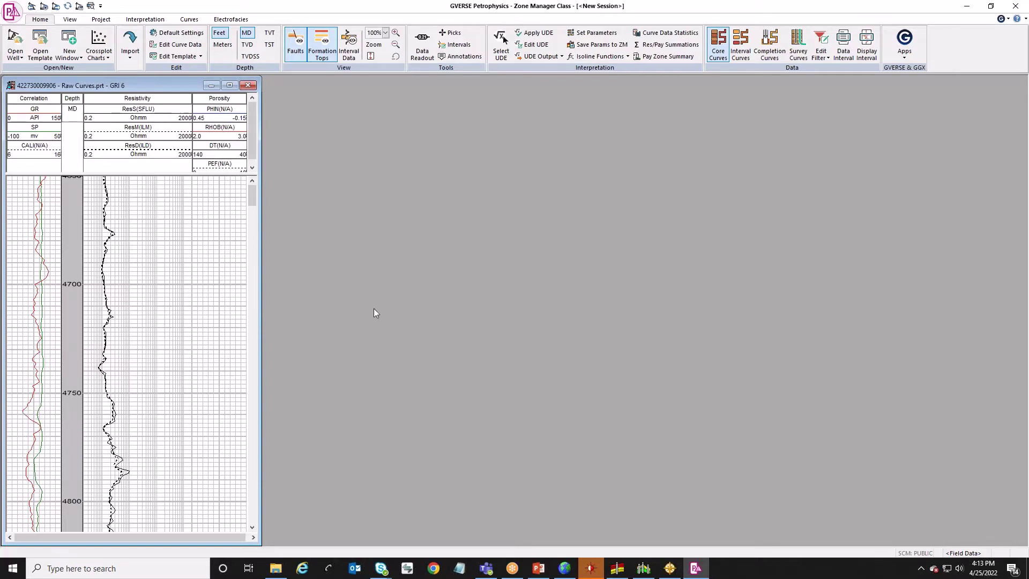
left_click(169, 22)
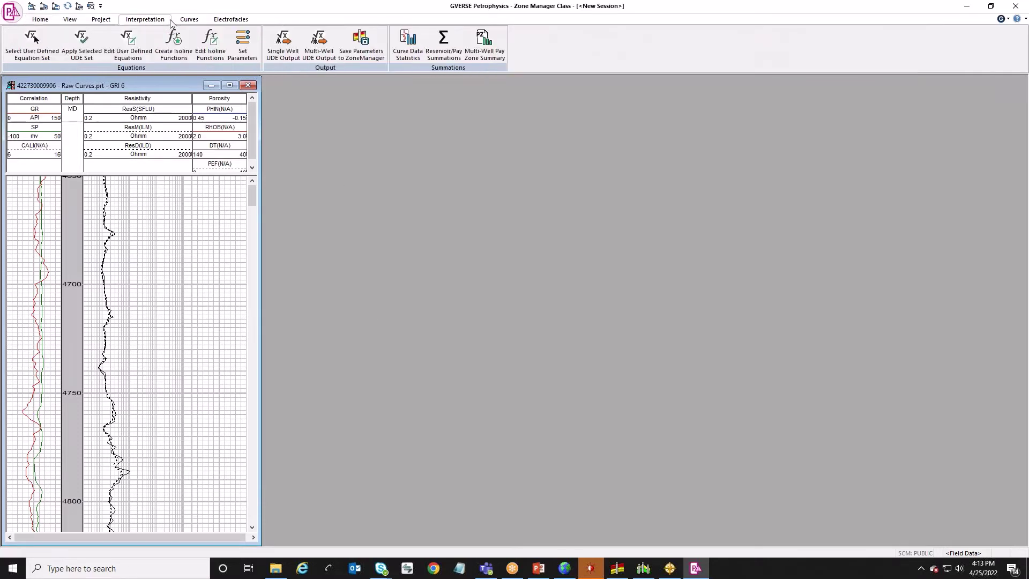
left_click(410, 58)
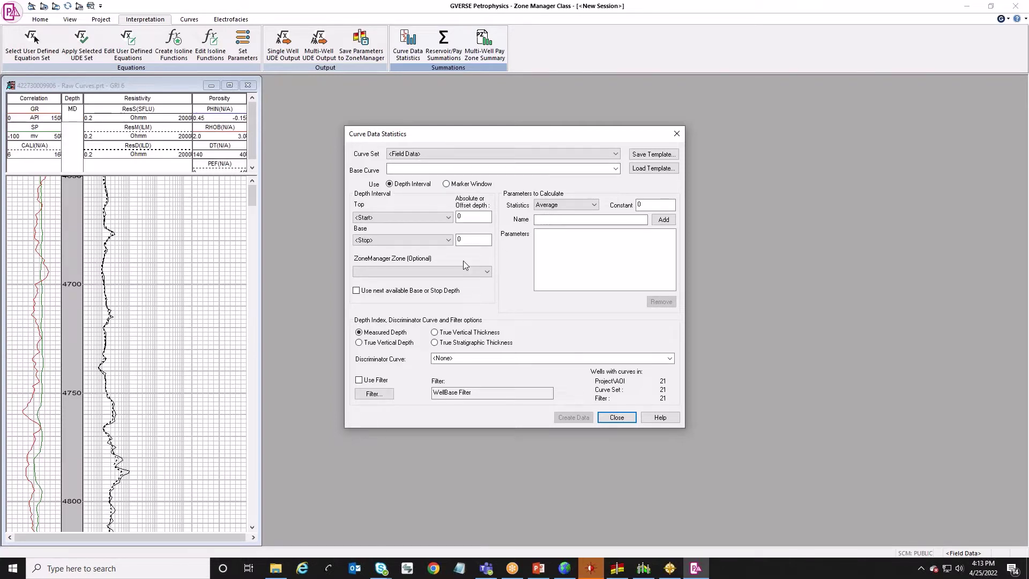
left_click(429, 168)
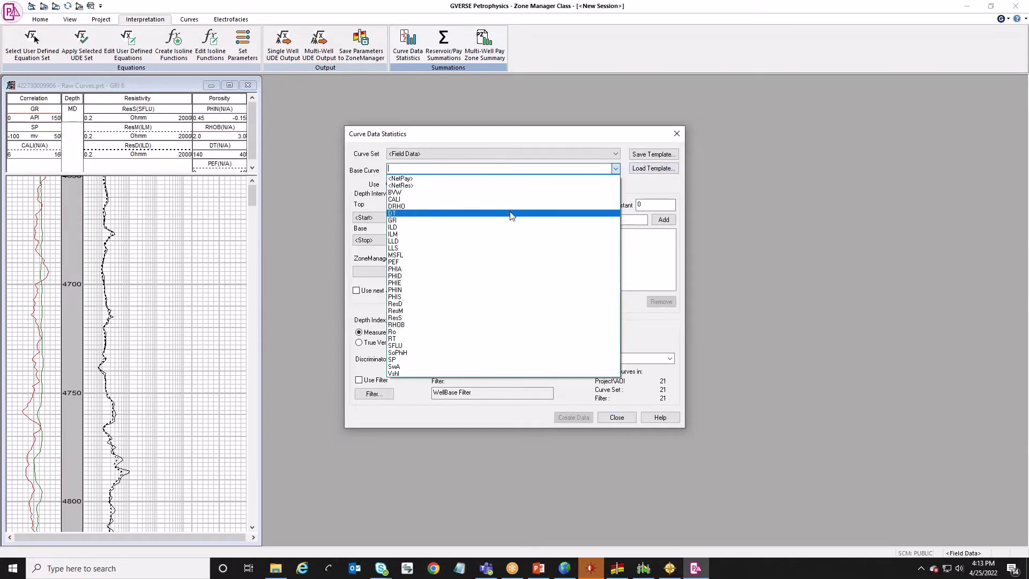
left_click(421, 220)
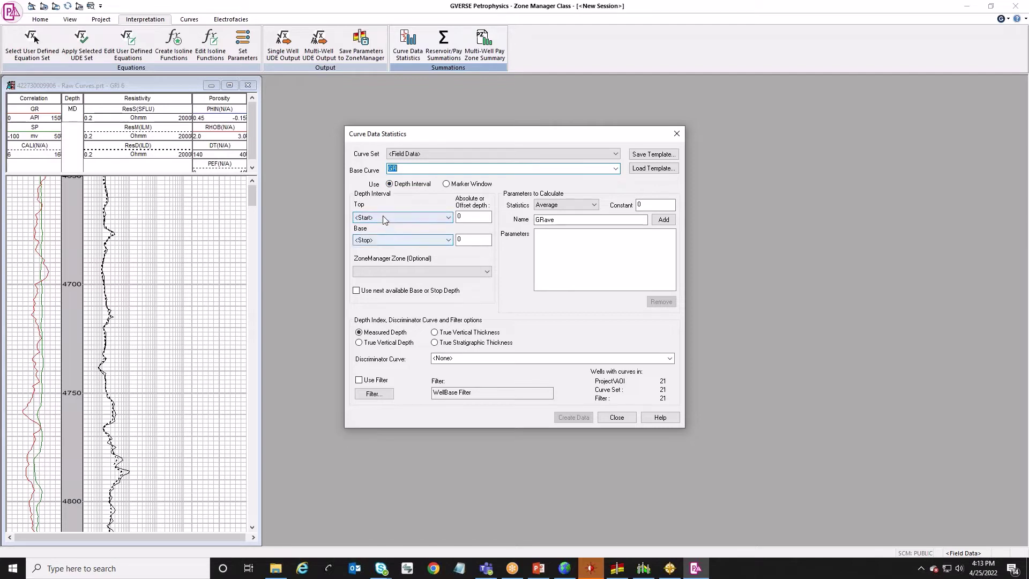
left_click(381, 271)
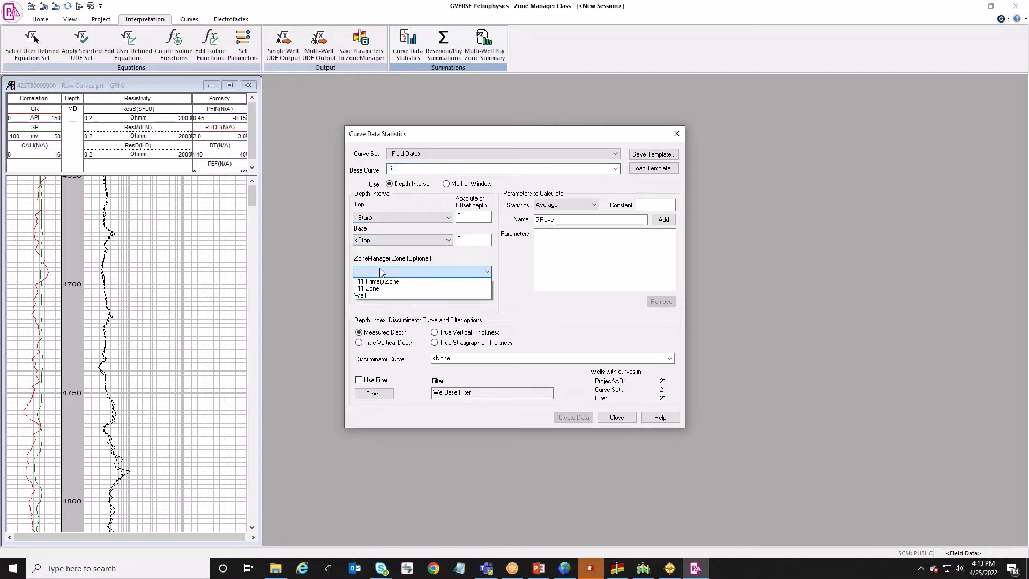
left_click(379, 282)
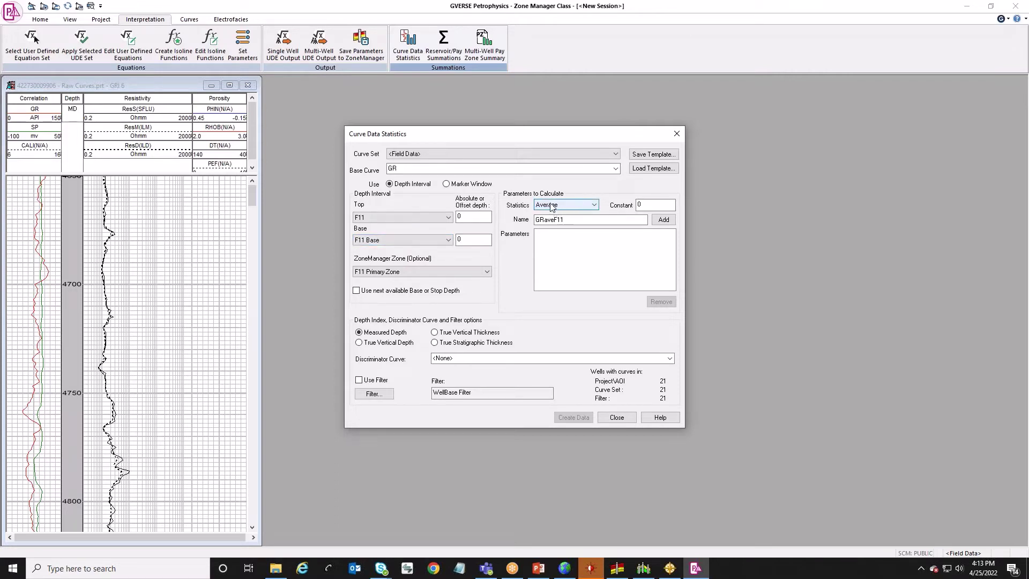
Add two parameters to calculate: the GR Average as GRaveF11 and Curve > Constant with constant 45 as GRgrtF11
left_click(592, 222)
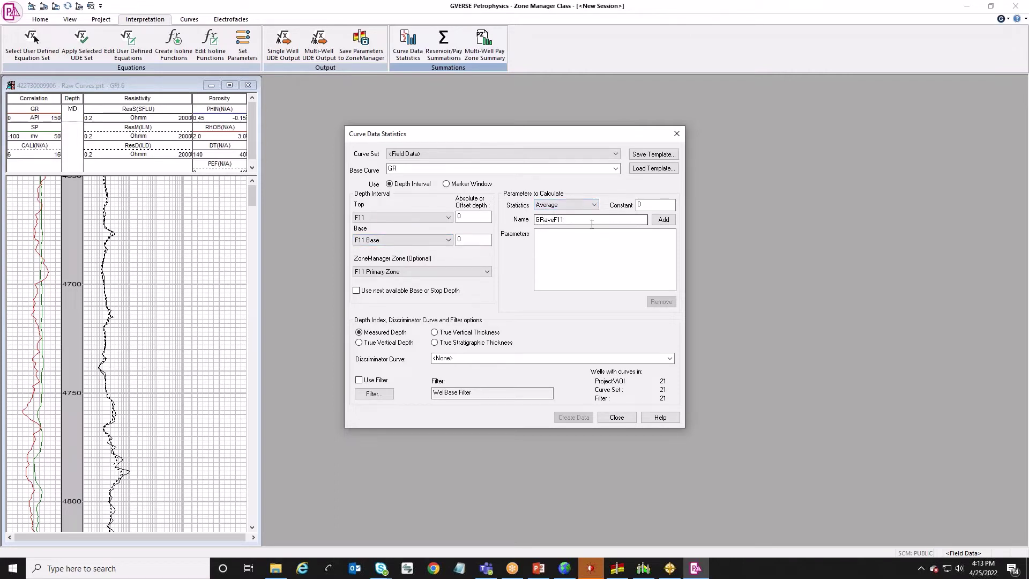
left_click(663, 220)
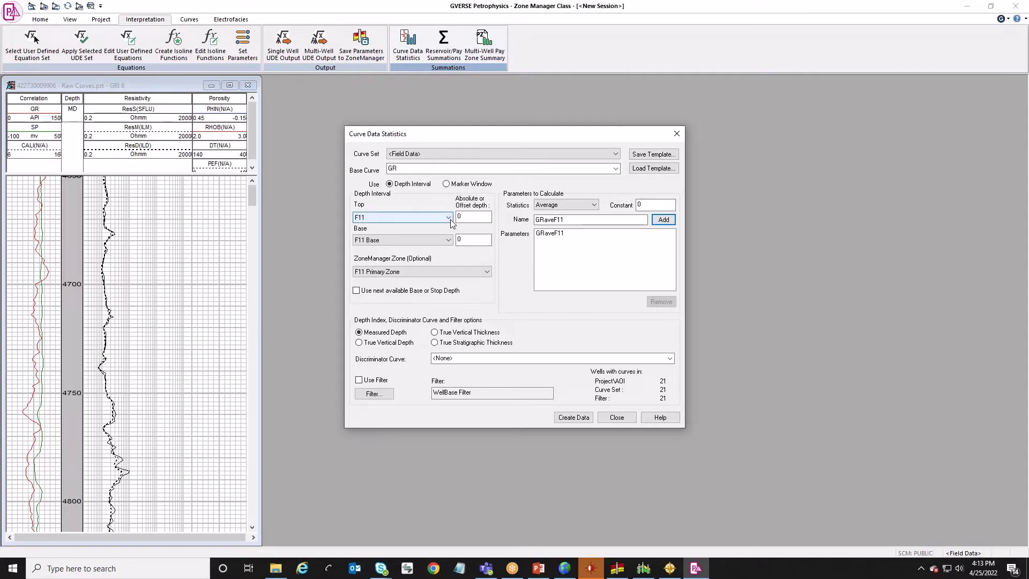
left_click(559, 206)
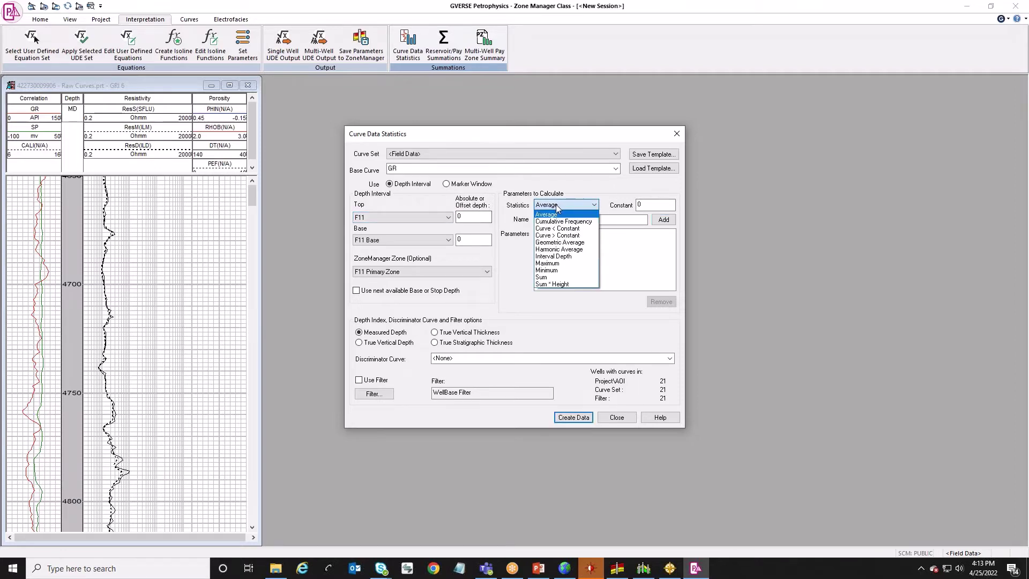
left_click(566, 236)
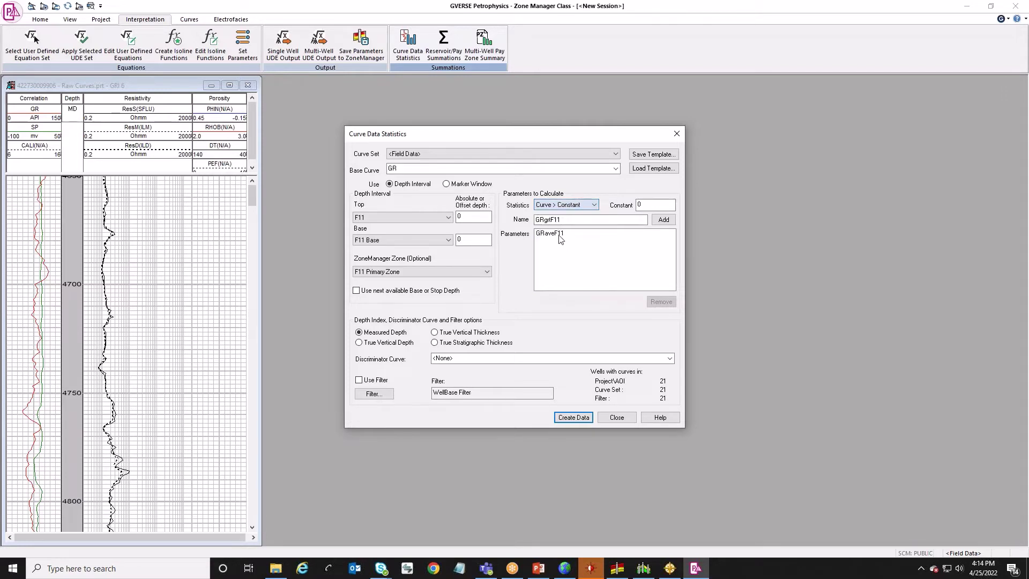
key("Tab")
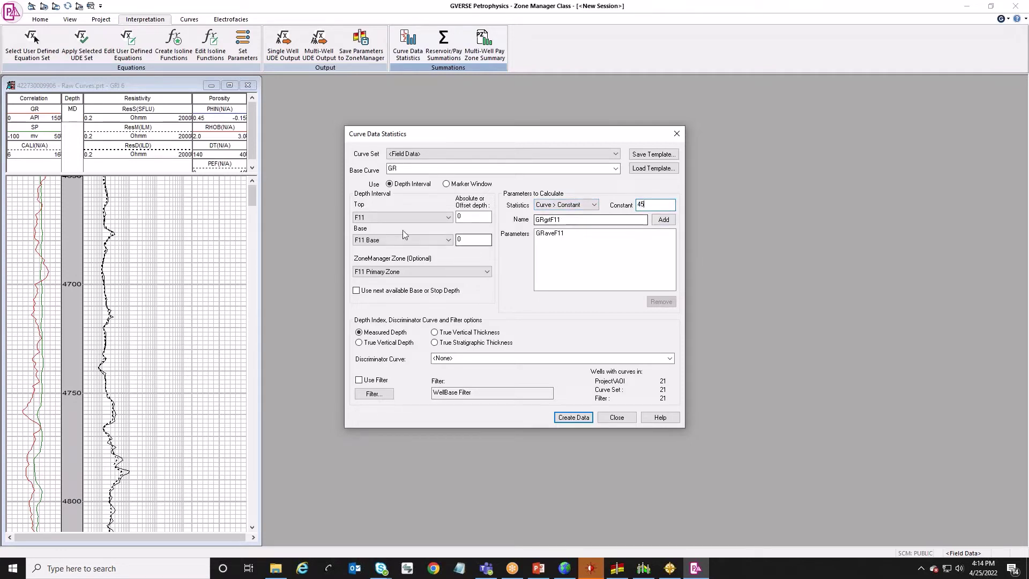
left_click(663, 220)
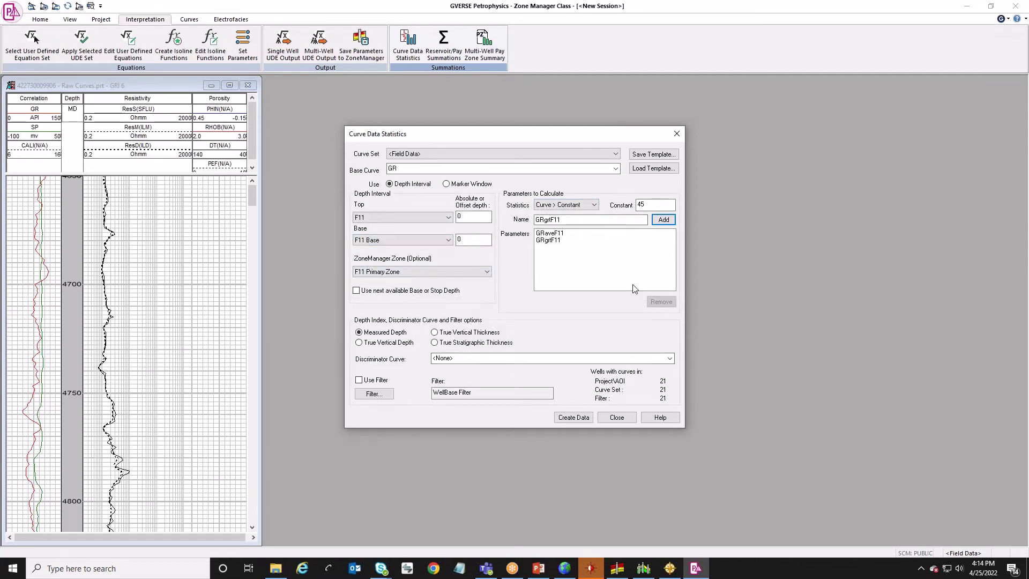
Enable using the next available base or stop depth, create the curve statistics data and review the report for all wells
left_click(615, 170)
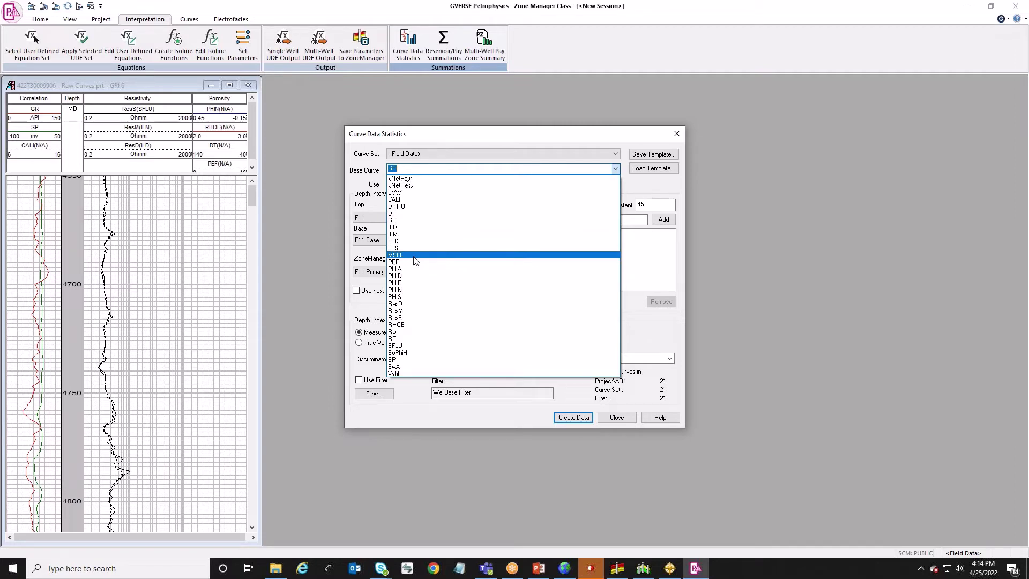
left_click(662, 188)
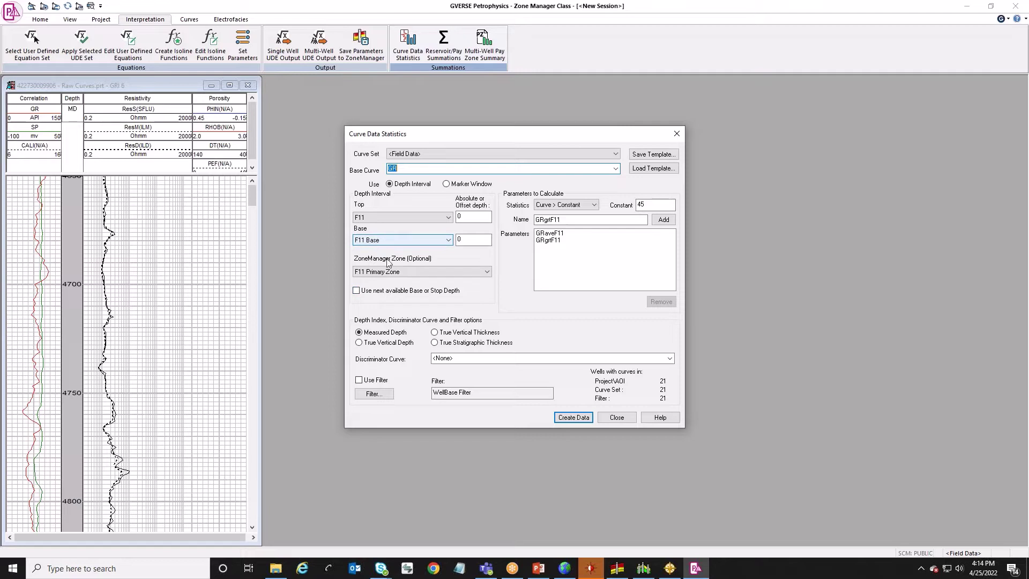
left_click(369, 293)
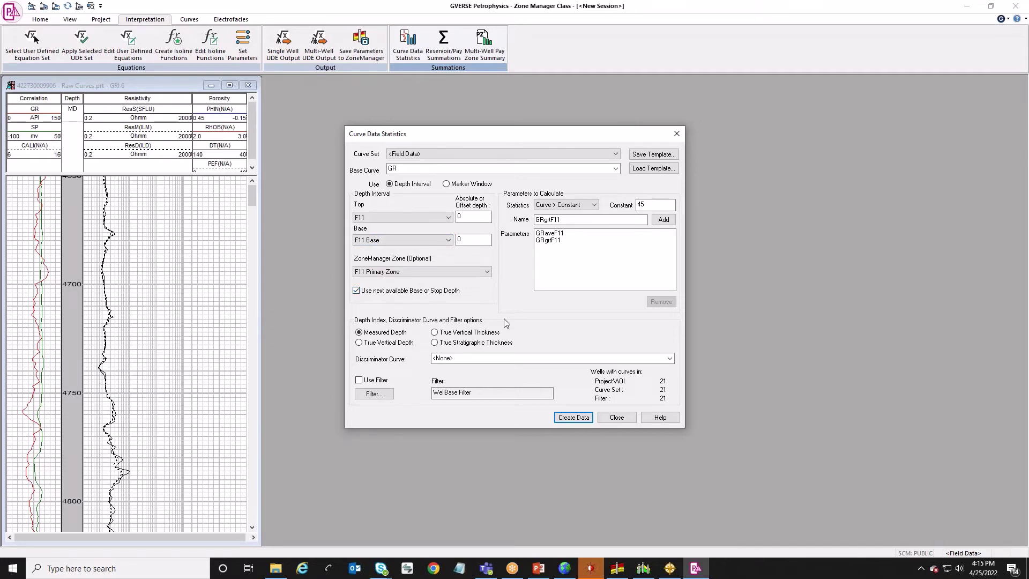
left_click(572, 417)
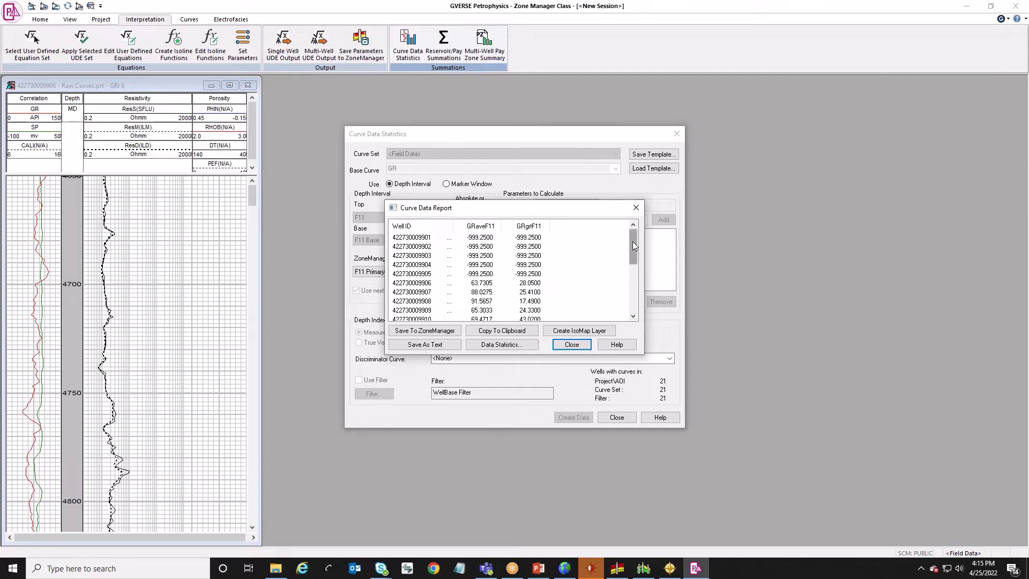
left_click_drag(633, 242, 634, 293)
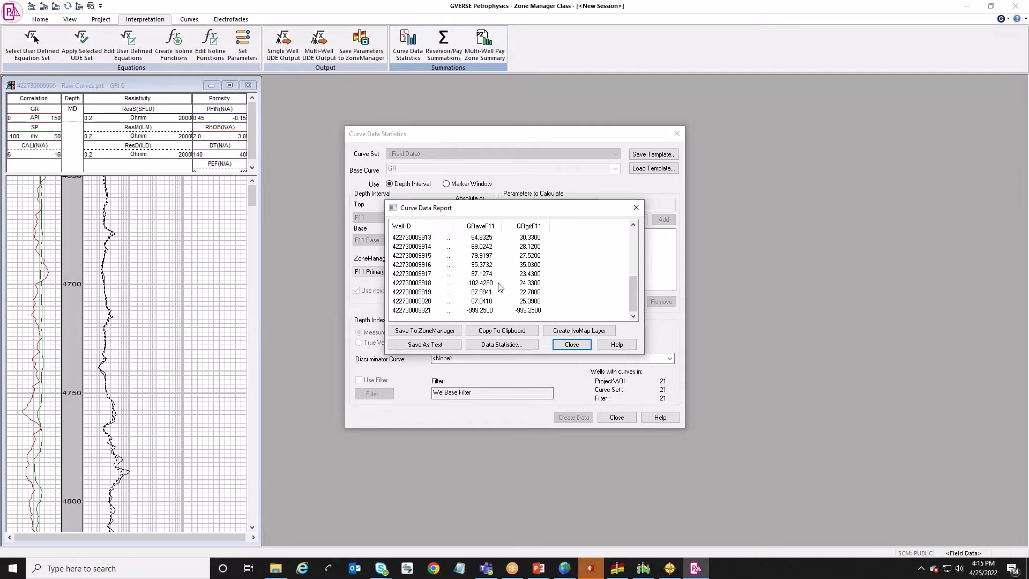
Save the GRaveF11 parameter's zone and attribute names as F11 Primary Zone and a new numeric attribute Average GR in API units
left_click(435, 333)
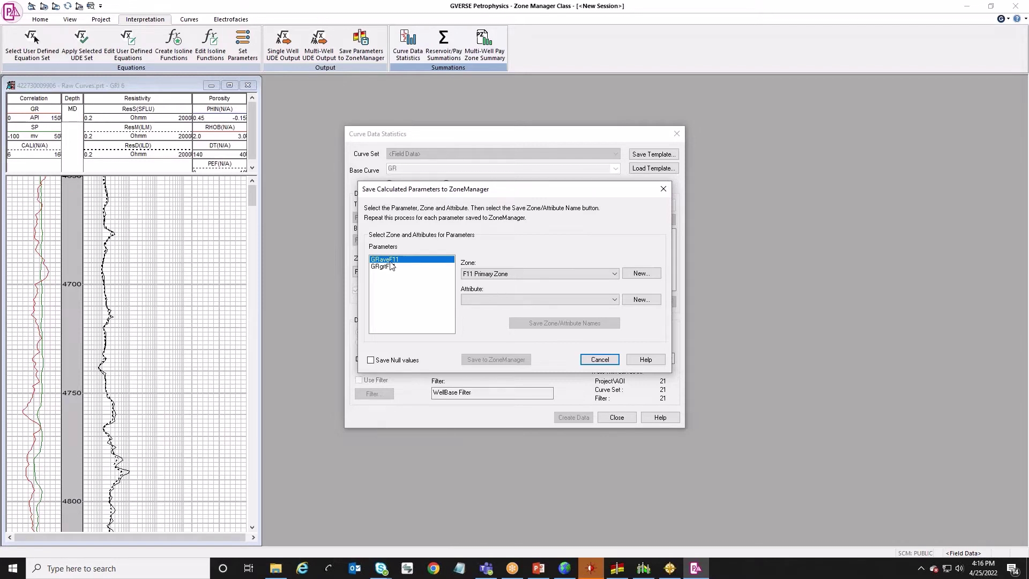
left_click(516, 299)
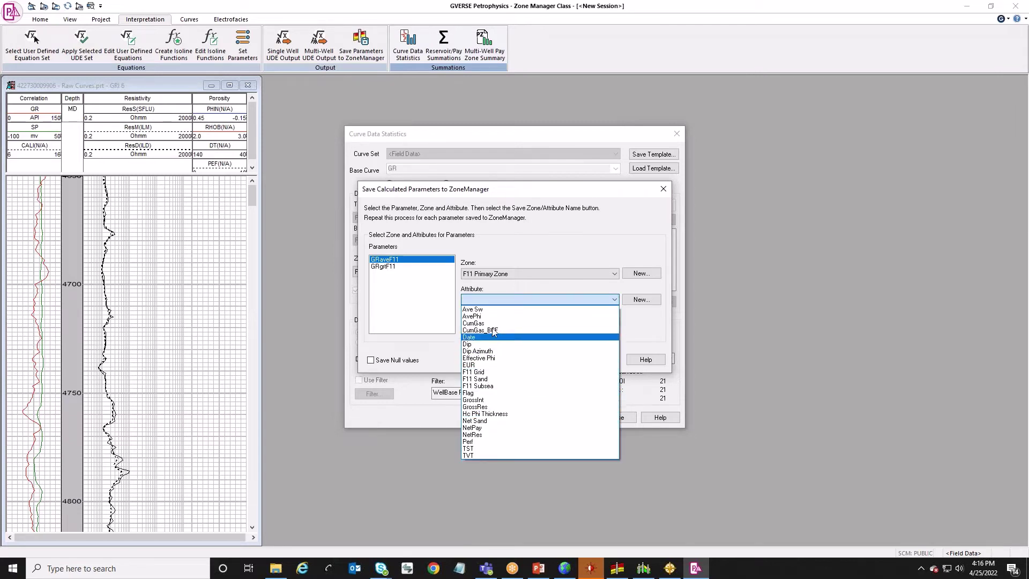
left_click(523, 290)
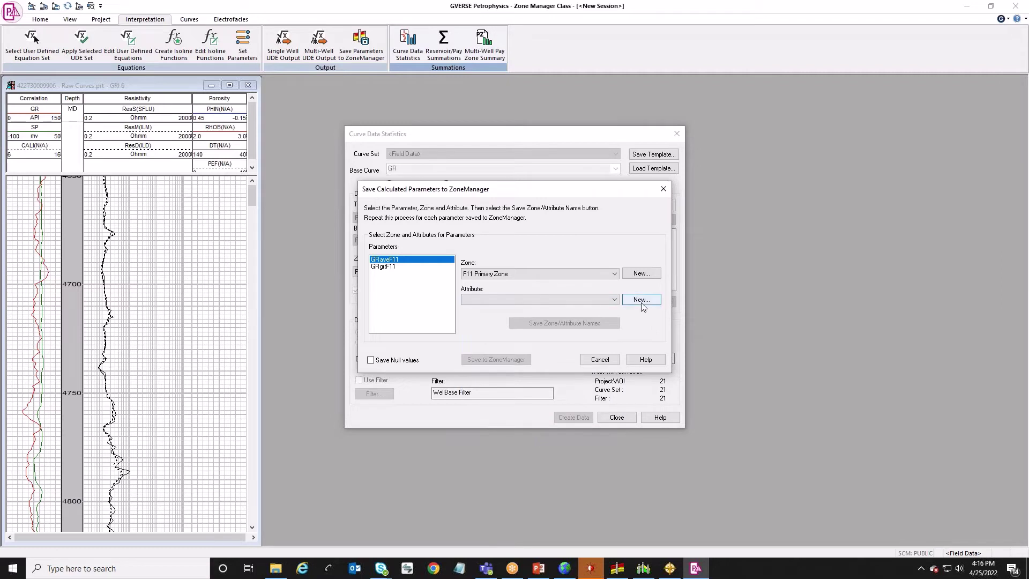
left_click(641, 300)
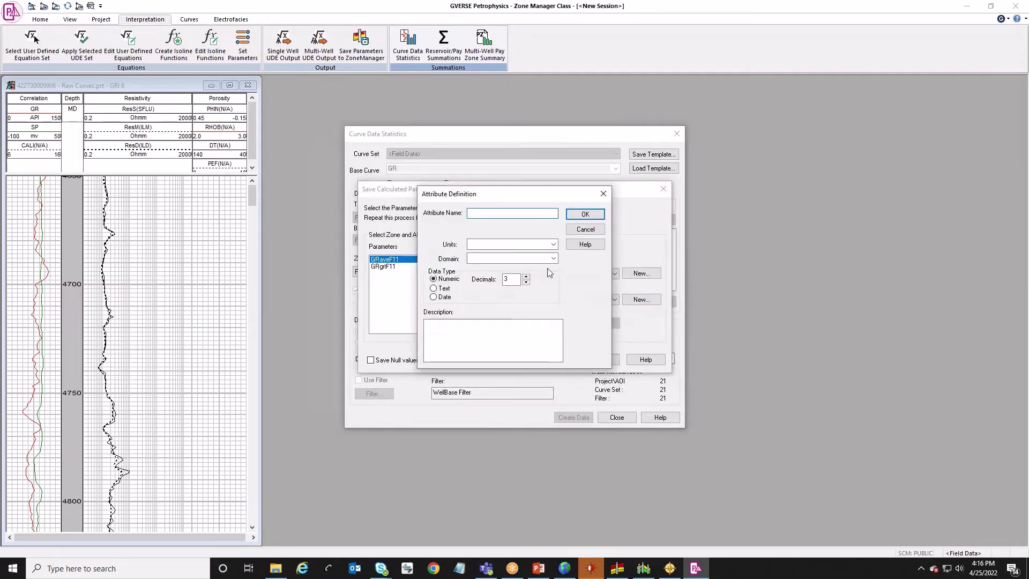
type("Average GR")
left_click(553, 244)
left_click(472, 261)
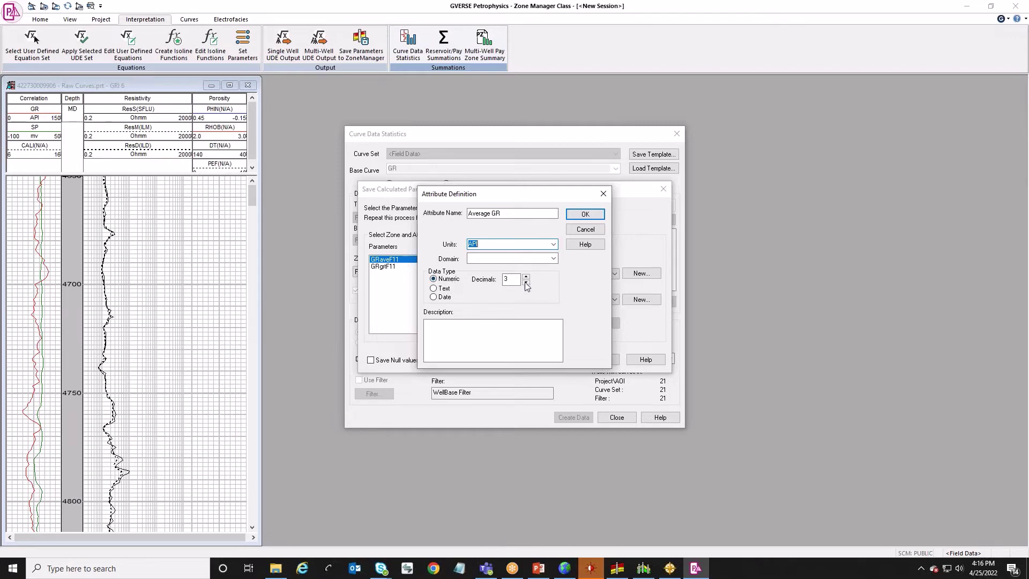
left_click(585, 215)
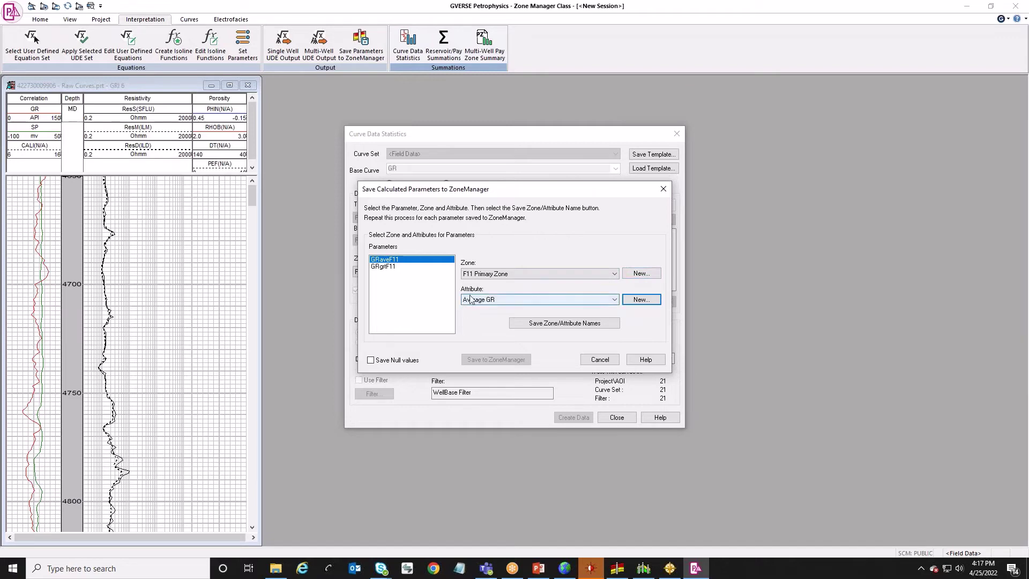
left_click(540, 325)
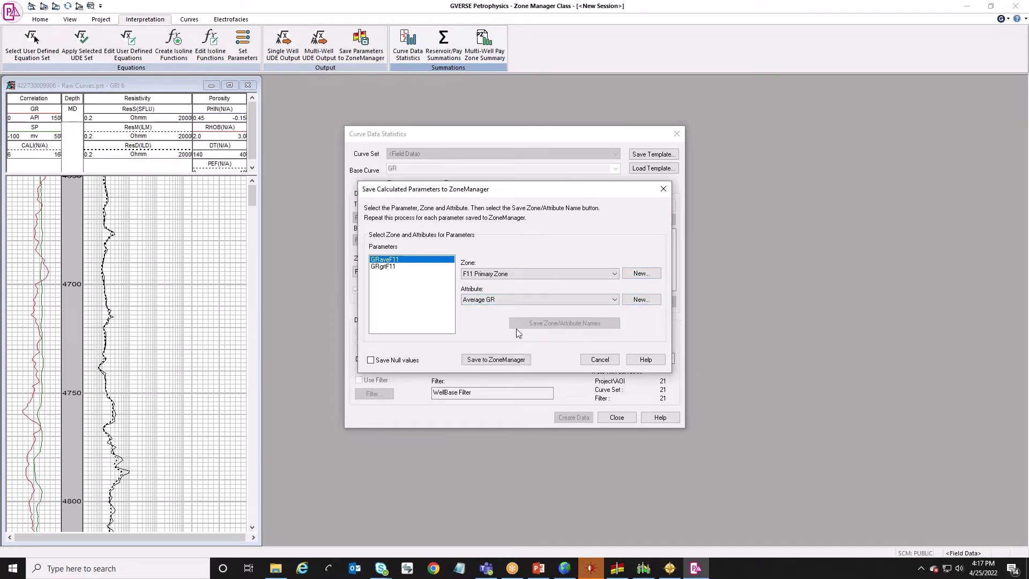
Try to define a new attribute named GR>45 with API units for the GRgrtF11 parameter
left_click(385, 268)
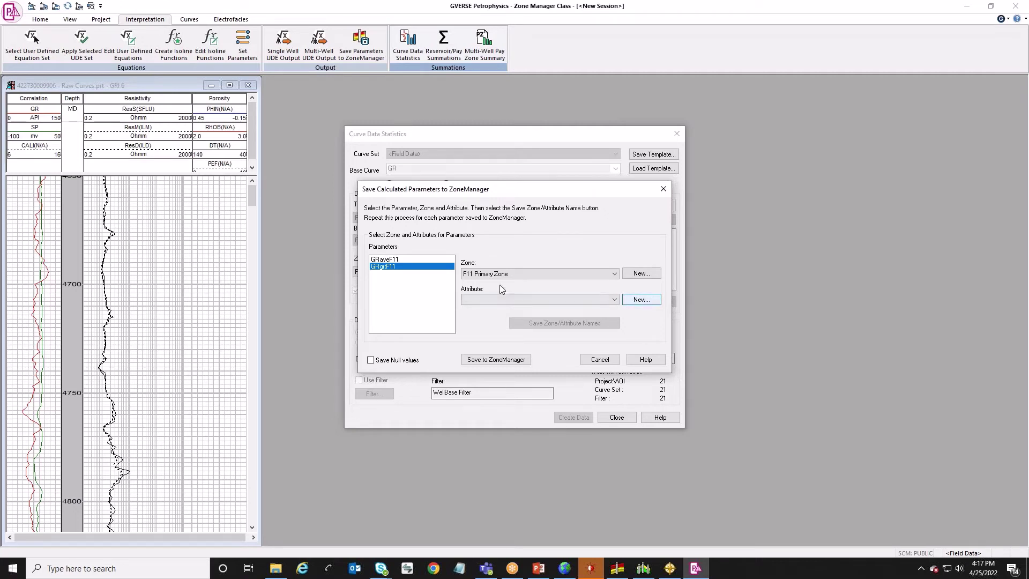
left_click(646, 301)
type("GR")
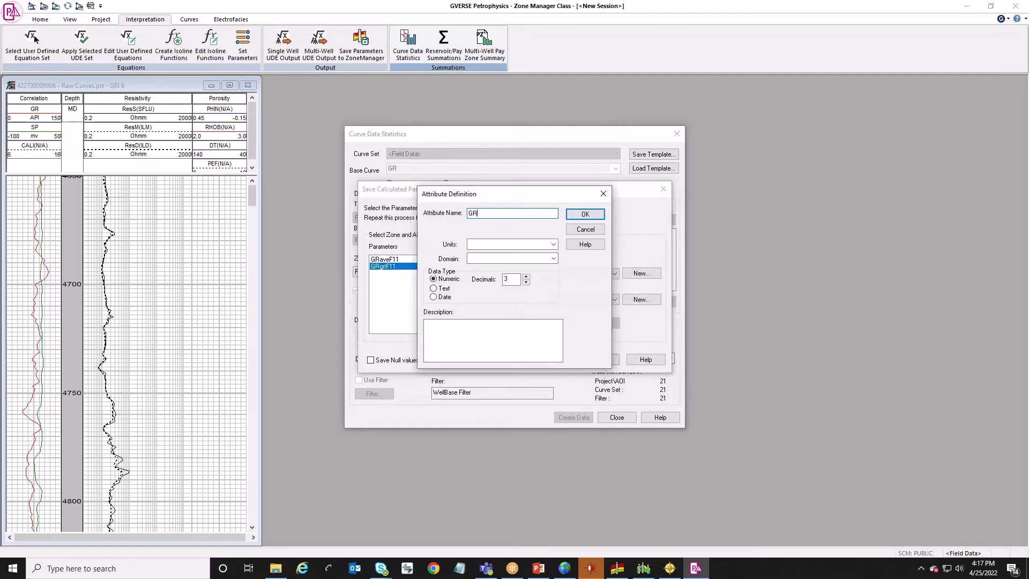
type(">45")
left_click(553, 244)
left_click(481, 286)
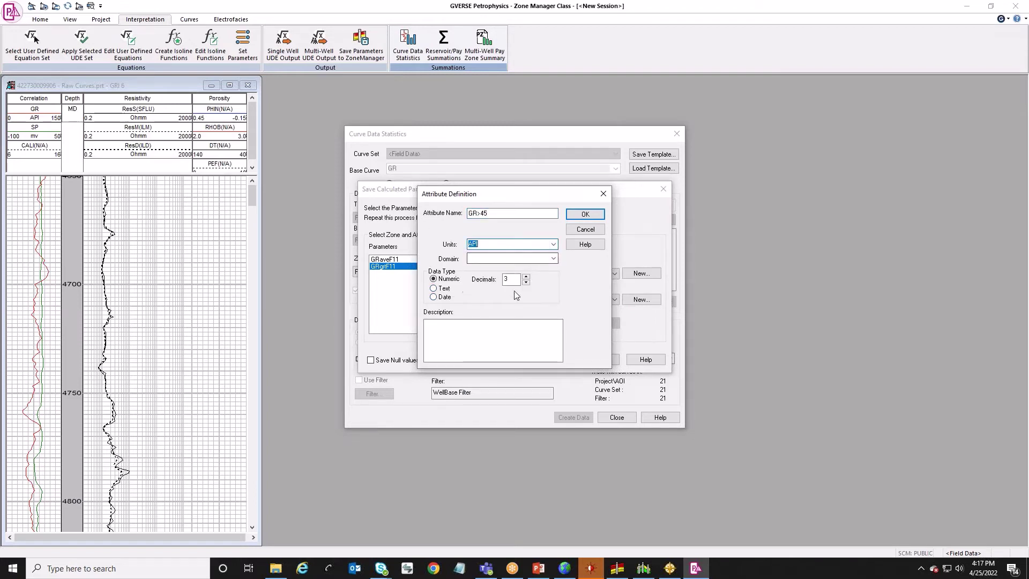
left_click(585, 215)
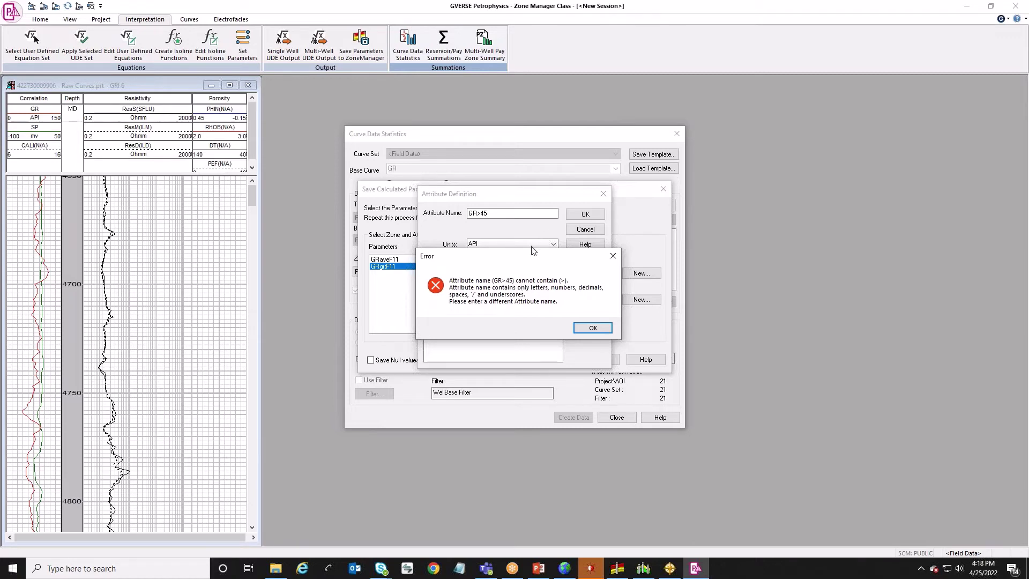
Dismiss the message and change the new attribute's name to GR_GT_45
left_click(601, 326)
left_click(480, 212)
key("BackSpace")
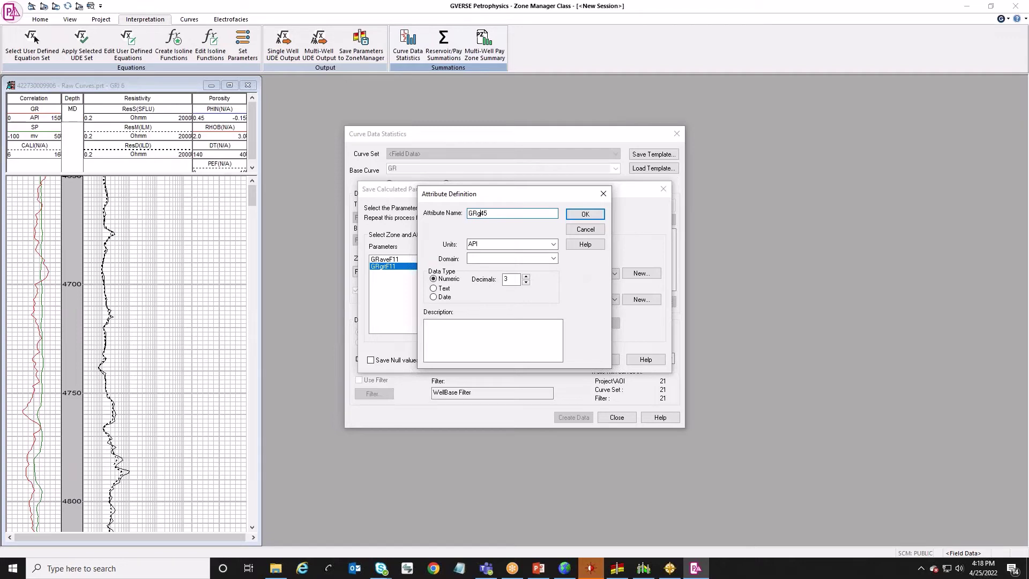
type("_GT_")
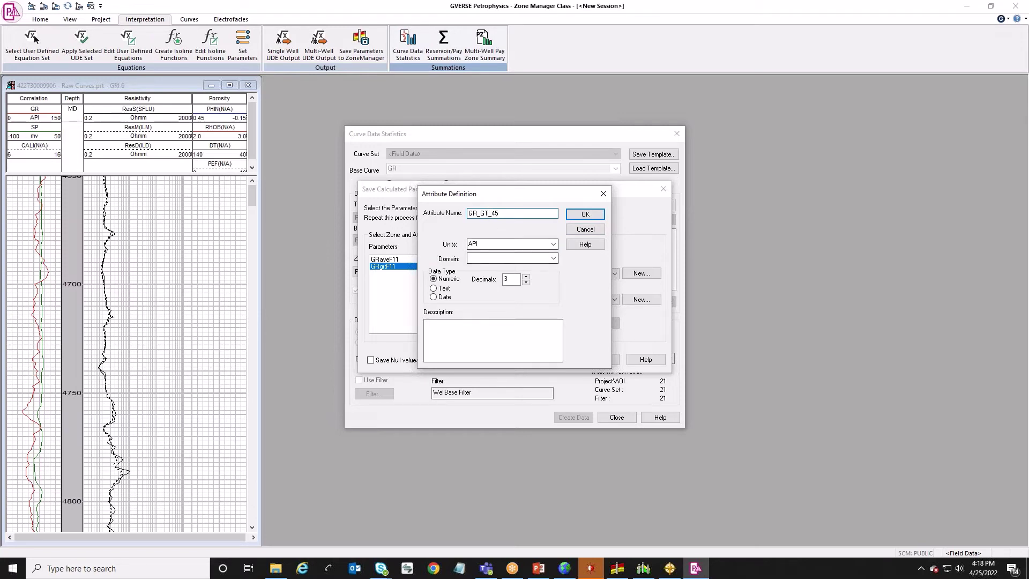
Name the new GRgrtF11 attribute GR_gt_45 with the description GR>45, and save the calculated parameters to ZoneManager
left_click_drag(490, 213, 480, 213)
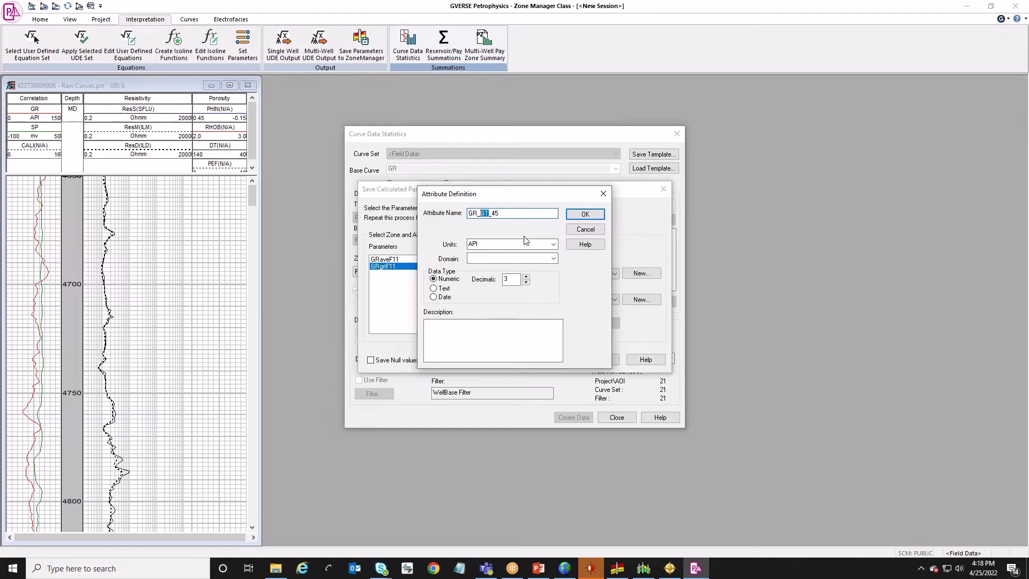
type("gt")
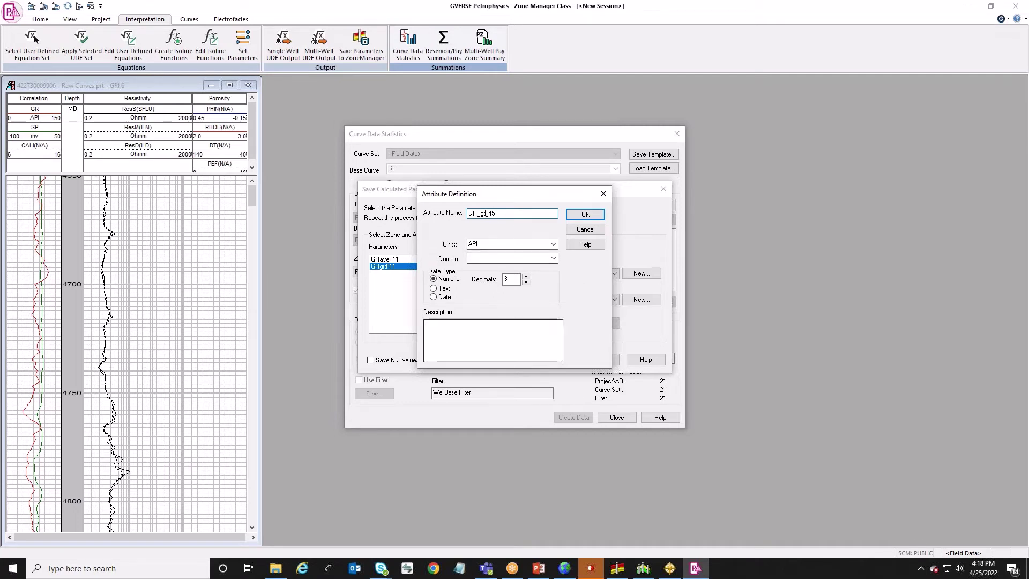
left_click(459, 329)
type("GR")
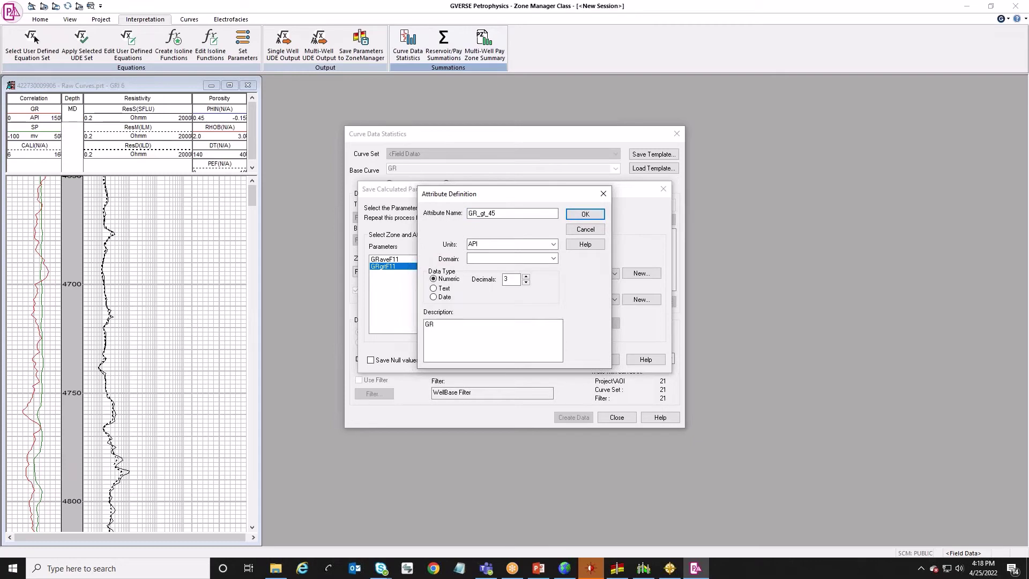
type(">45")
left_click(586, 214)
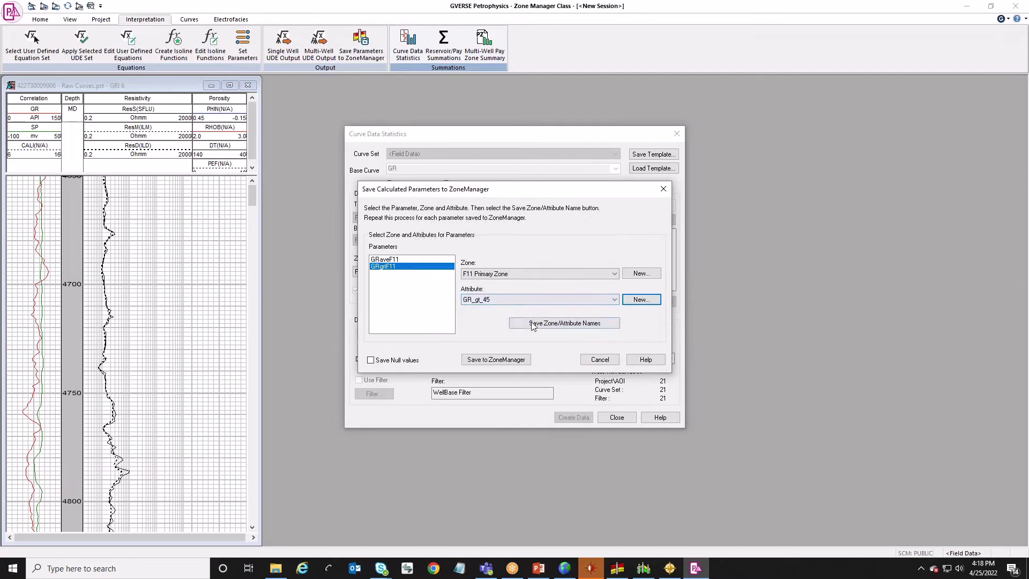
left_click(501, 360)
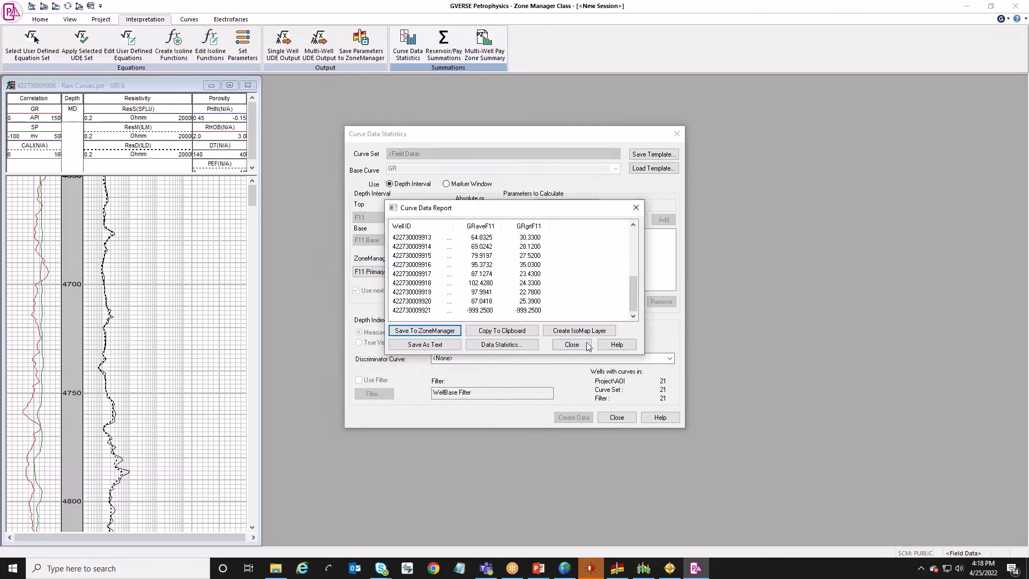
Switch to ZoneManager and inspect the Average GR and GR_gt_45 columns in the F11 Primary Zone spreadsheet
left_click(617, 568)
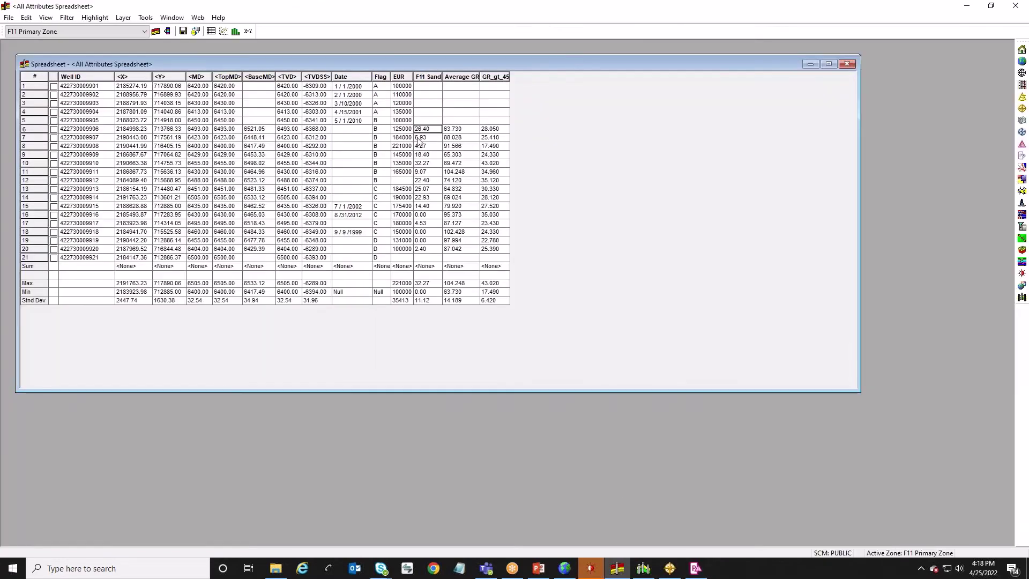
left_click(463, 76)
left_click(496, 76)
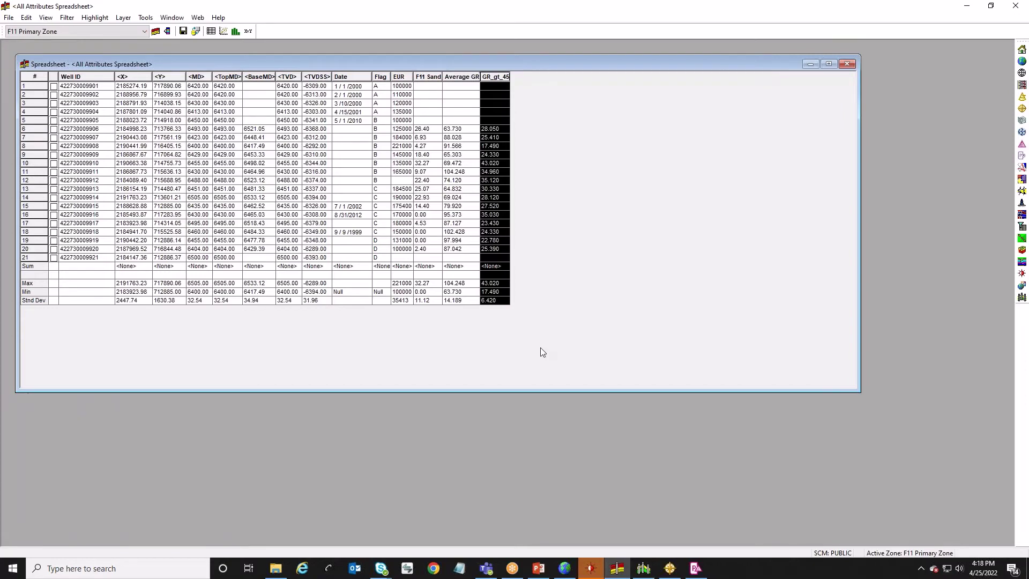
Return to GVERSE Petrophysics and close the curve data report and the Curve Data Statistics dialog
left_click(695, 569)
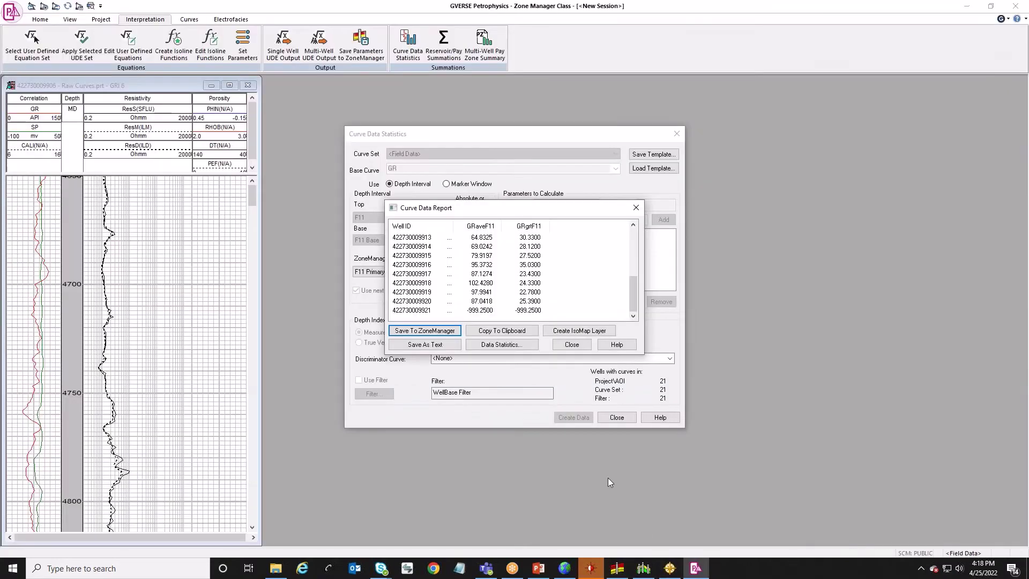
left_click(578, 346)
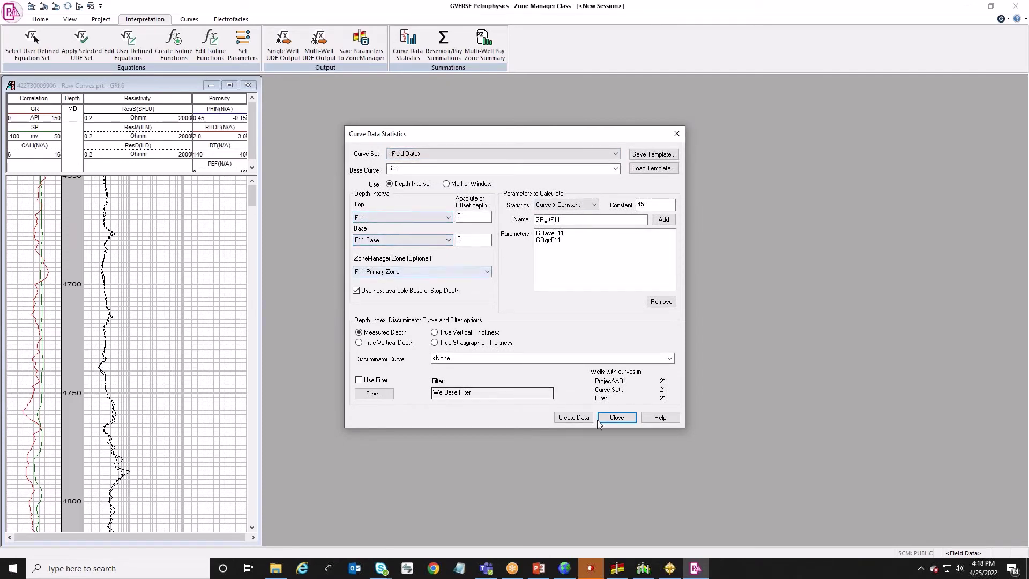
left_click(616, 417)
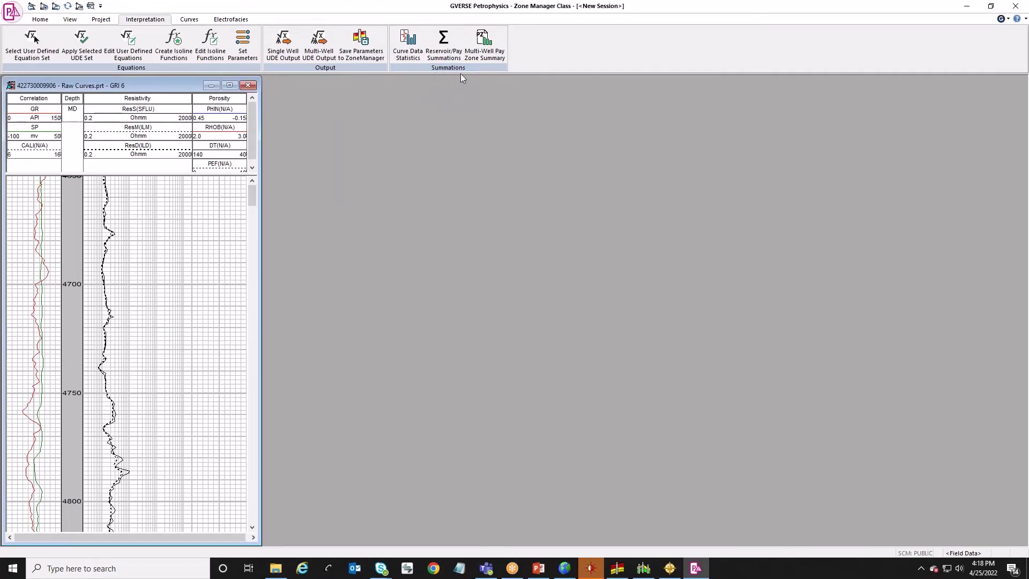
Set up Reservoir/Pay Summations for F11 Primary Zone, using the next available formation or stop depth when the zone base is missing
left_click(444, 42)
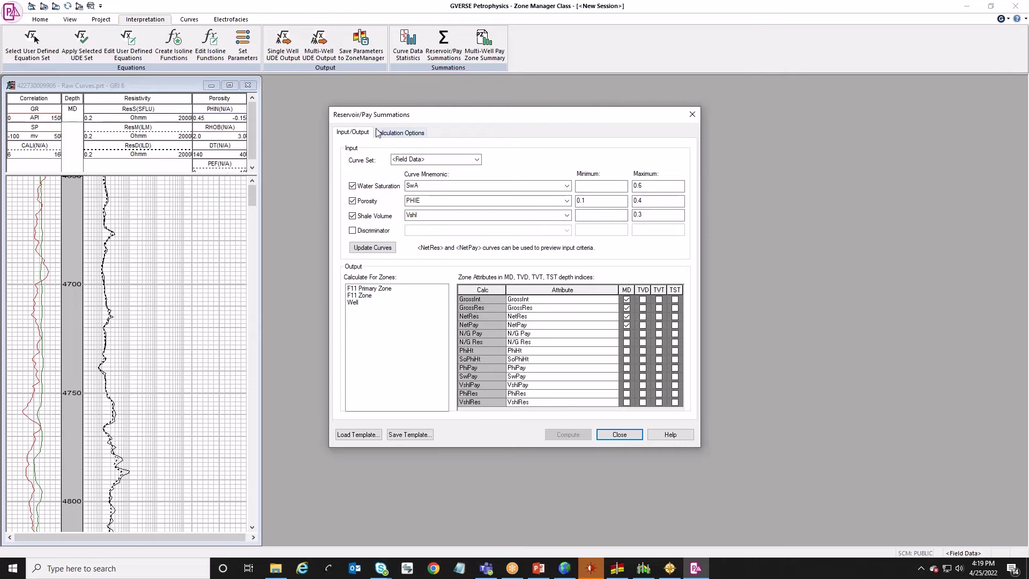
left_click(389, 290)
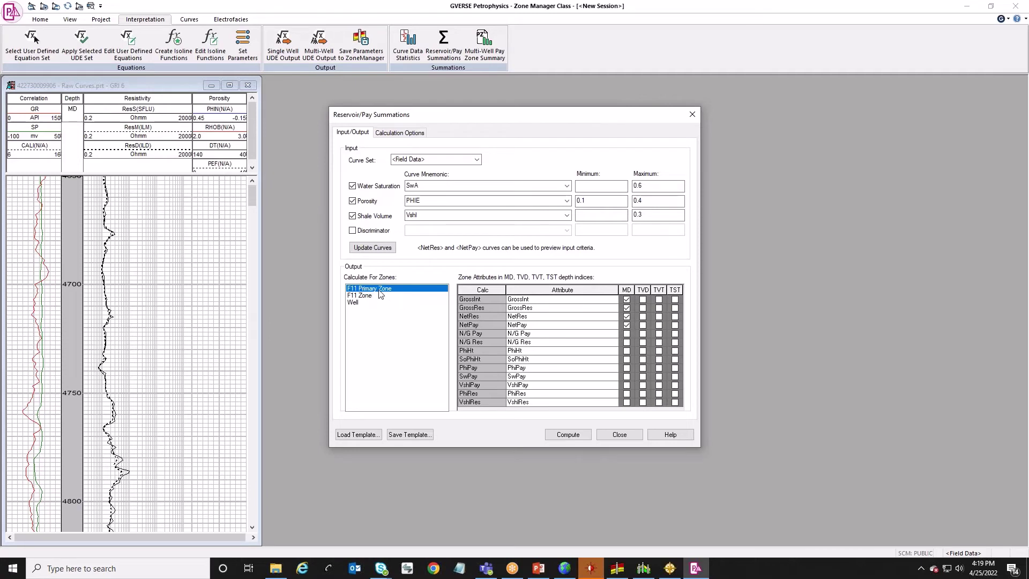
left_click(403, 134)
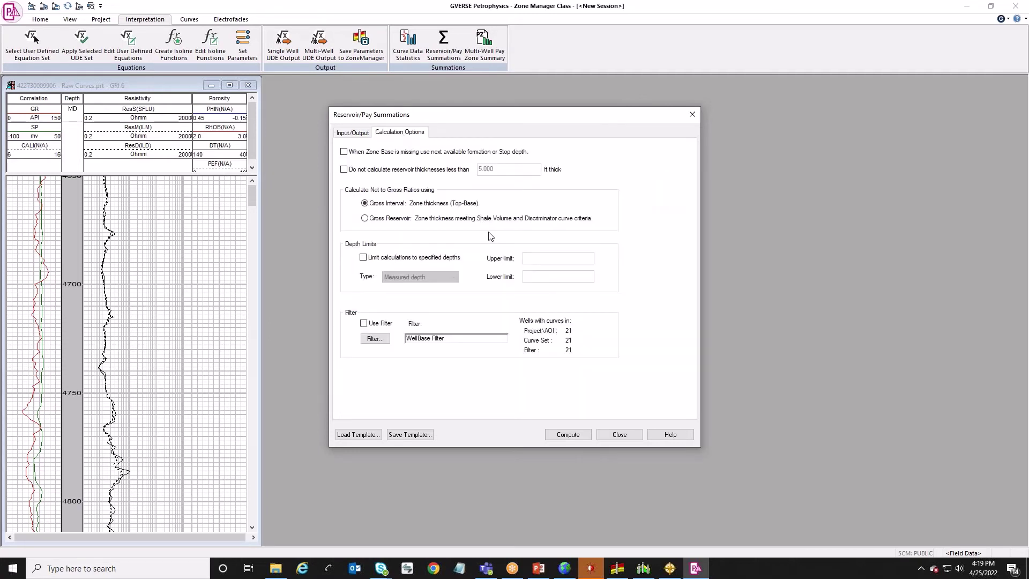
left_click(374, 156)
left_click(361, 135)
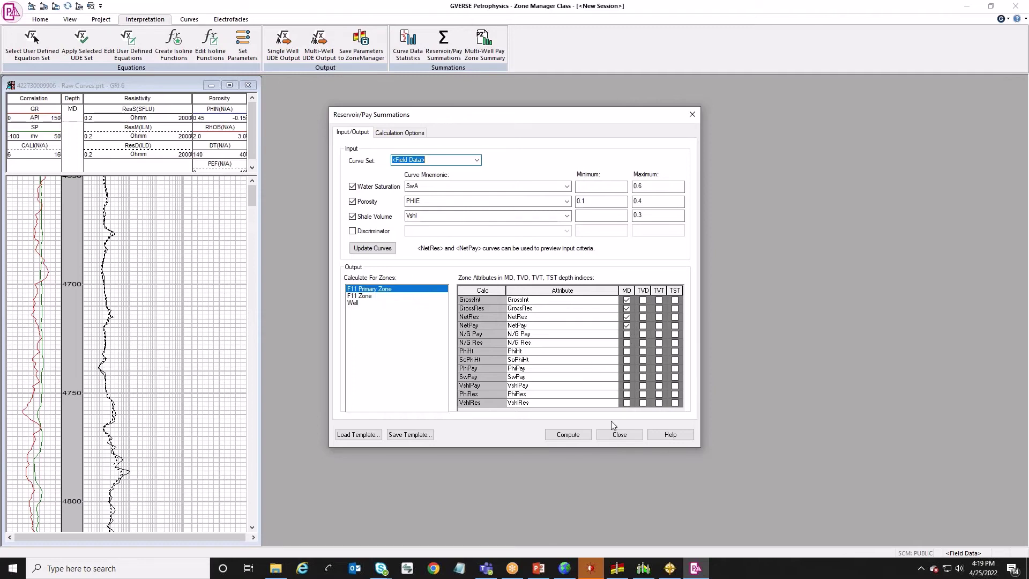
Compute the reservoir and pay summations, review the results for all wells and save all values to ZoneManager
left_click(568, 434)
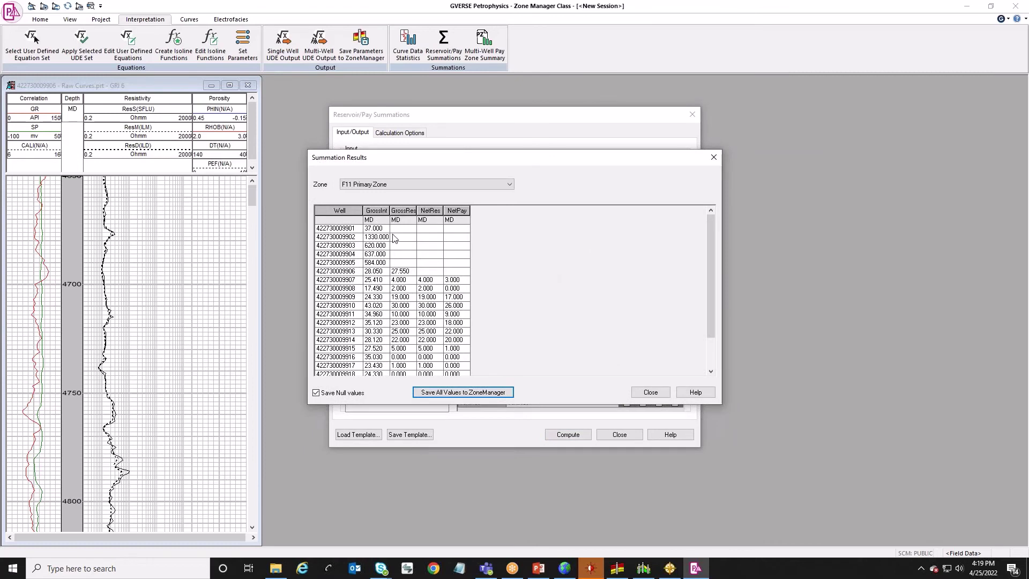
scroll(395, 238, "down", 2)
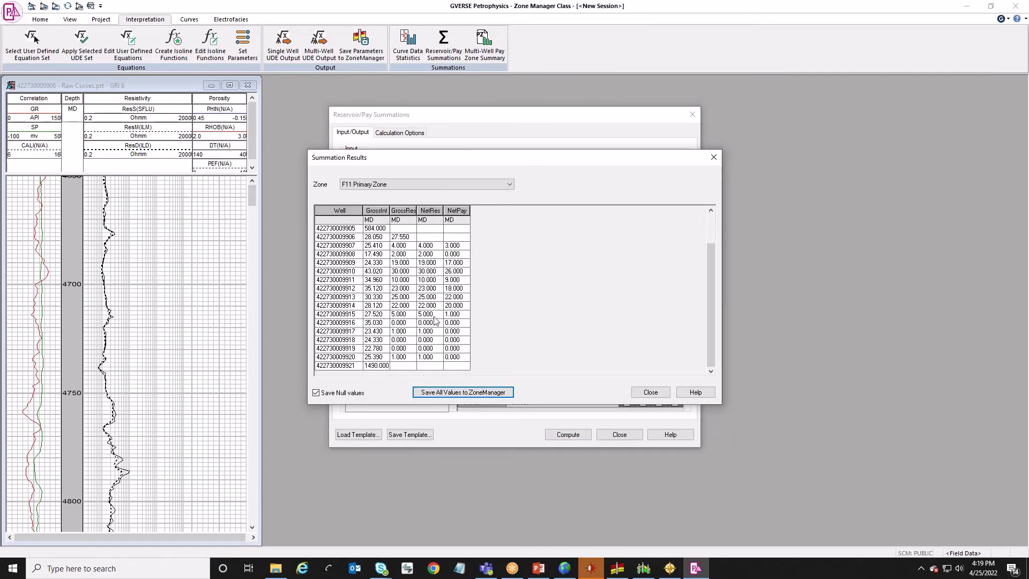
scroll(434, 321, "up", 2)
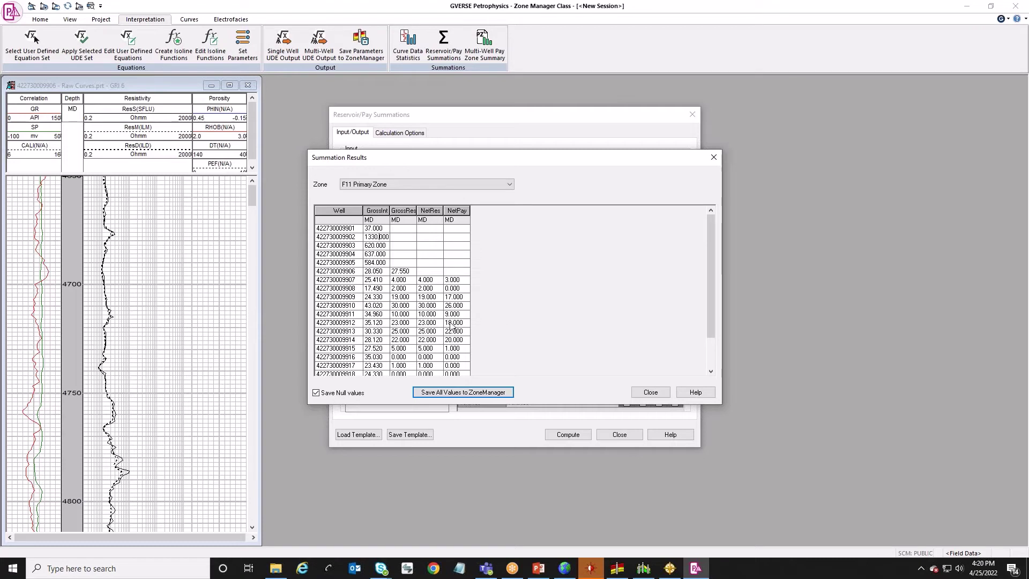
scroll(413, 322, "down", 2)
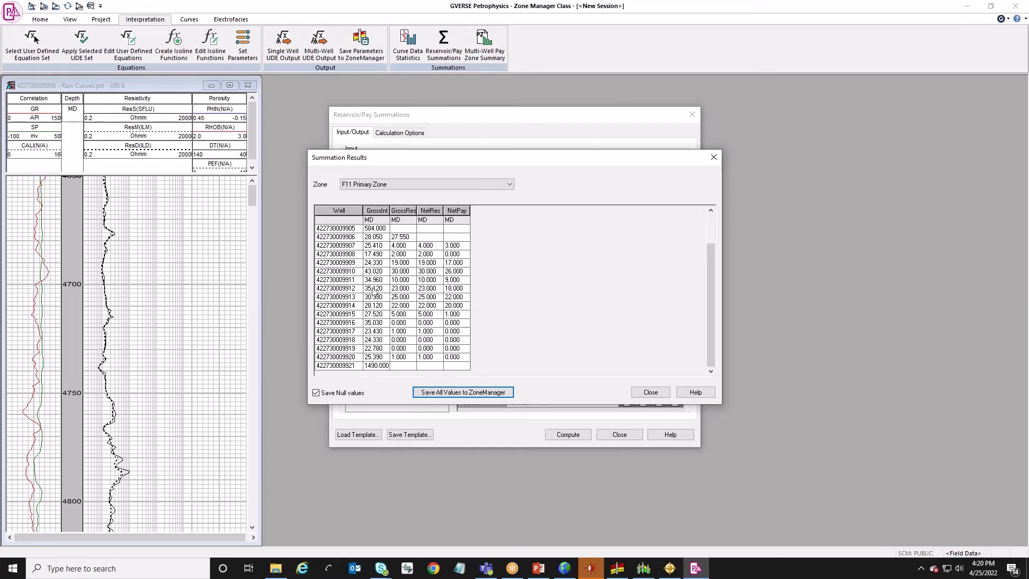
left_click(449, 393)
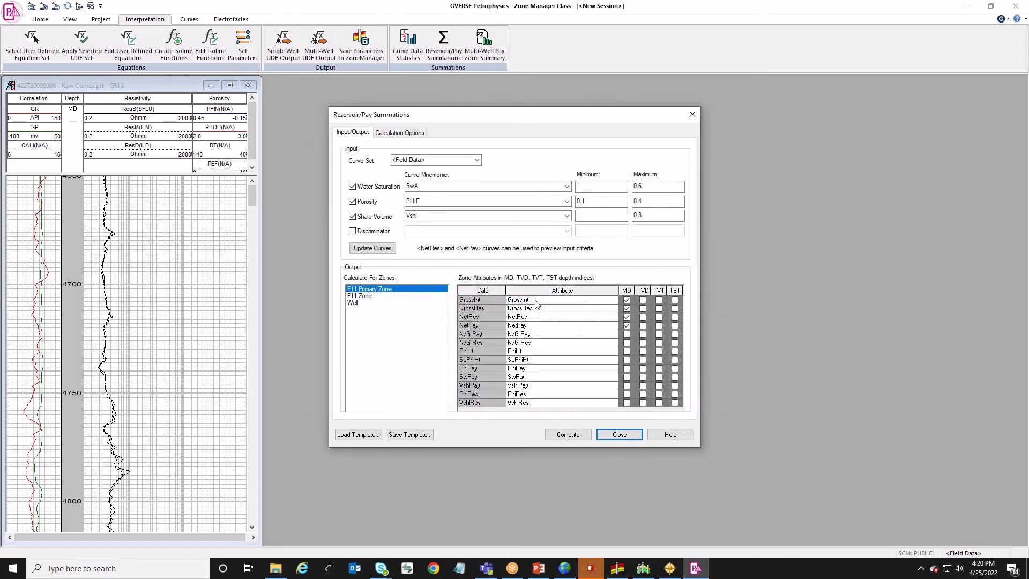
Try renaming the GrossInt, GrossRes and NetRes output attributes to GROSS, RES and NEt, and close the summations without recomputing
left_click(536, 301)
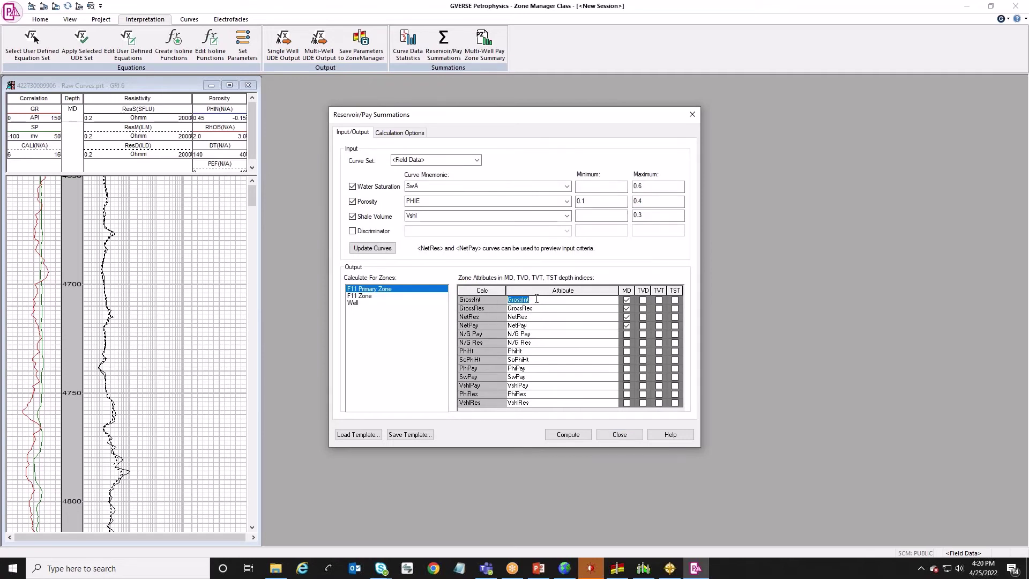
type("GROSS")
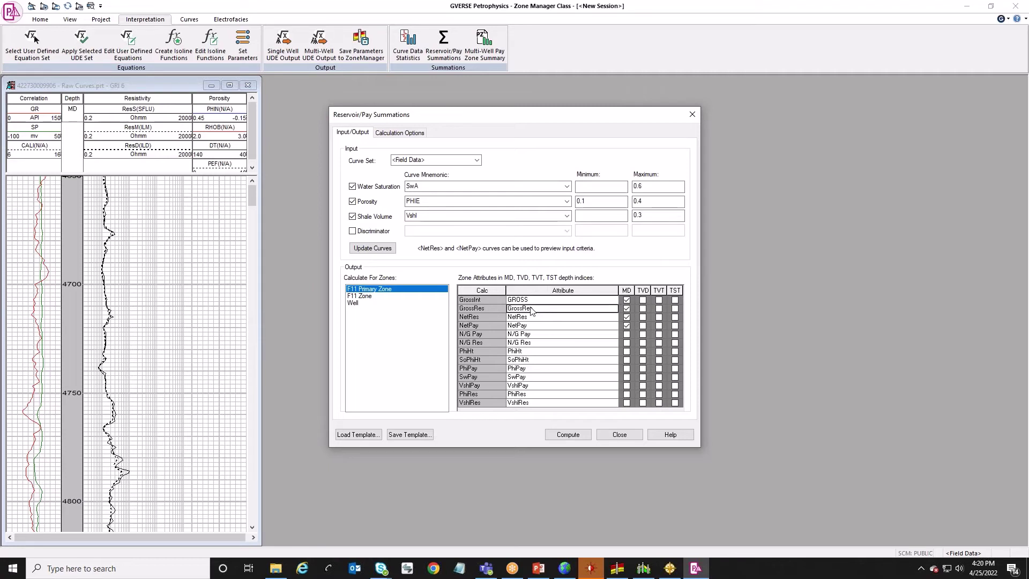
key("Return")
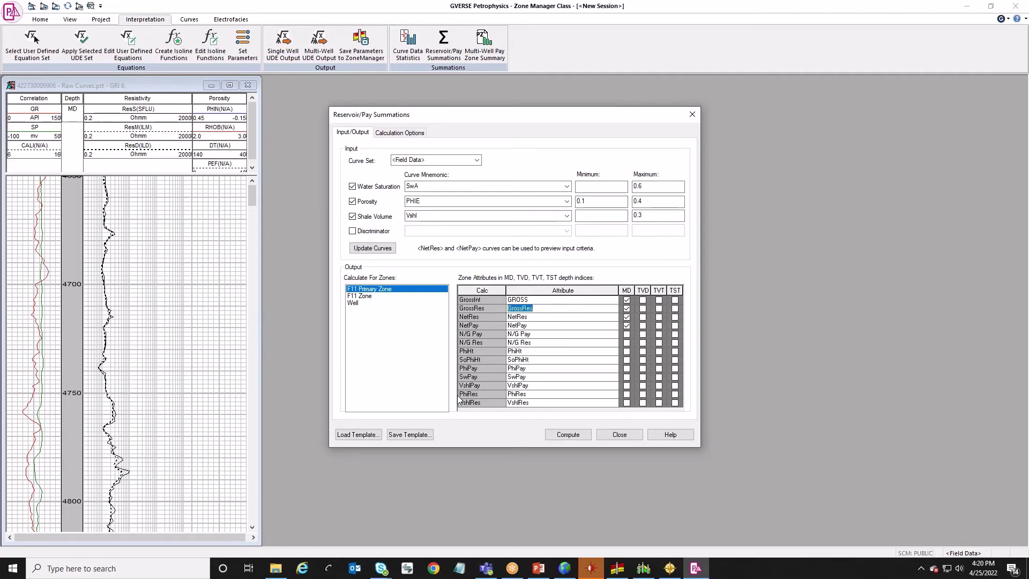
type("RES")
left_click(530, 320)
double_click(529, 318)
type("NEt")
left_click(620, 434)
Switch to ZoneManager and inspect the GrossInt, GrossRes, NetRes and NetPay columns in the attributes spreadsheet
left_click(617, 568)
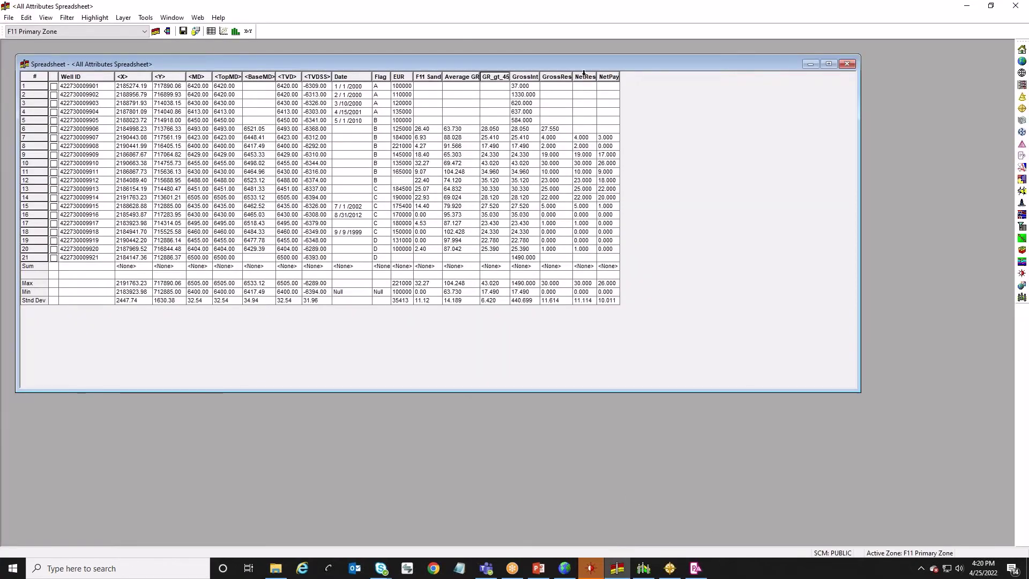
left_click_drag(525, 77, 605, 80)
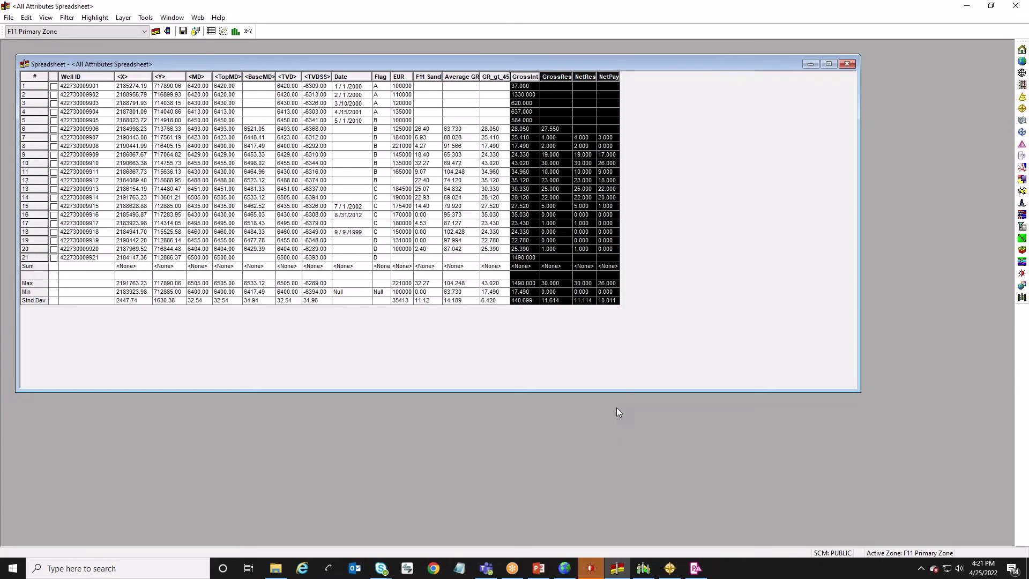
Switch to XSection and close it without saving the changes to F11 Cross Section.xsd
left_click(670, 568)
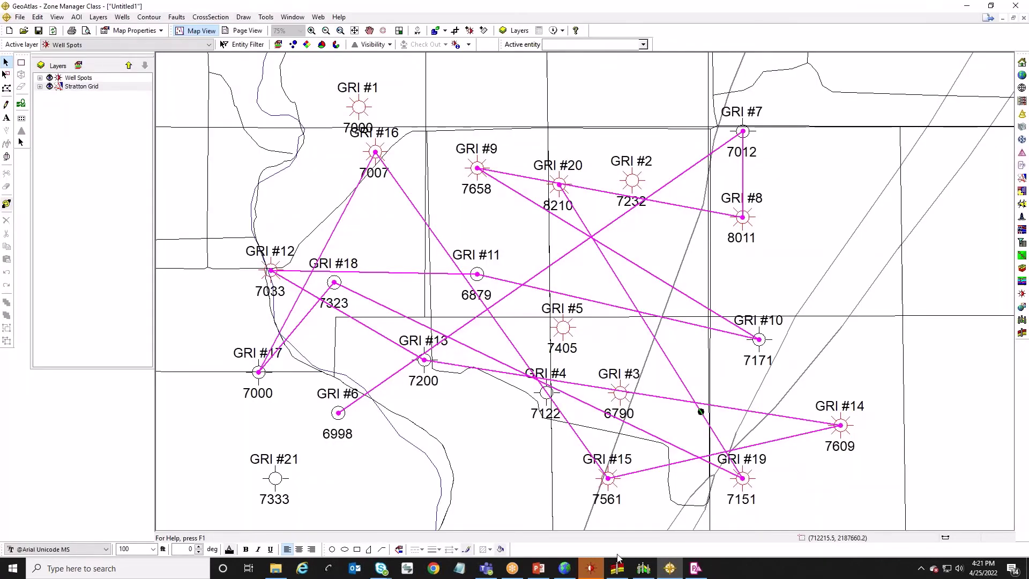
left_click(643, 568)
left_click(1016, 5)
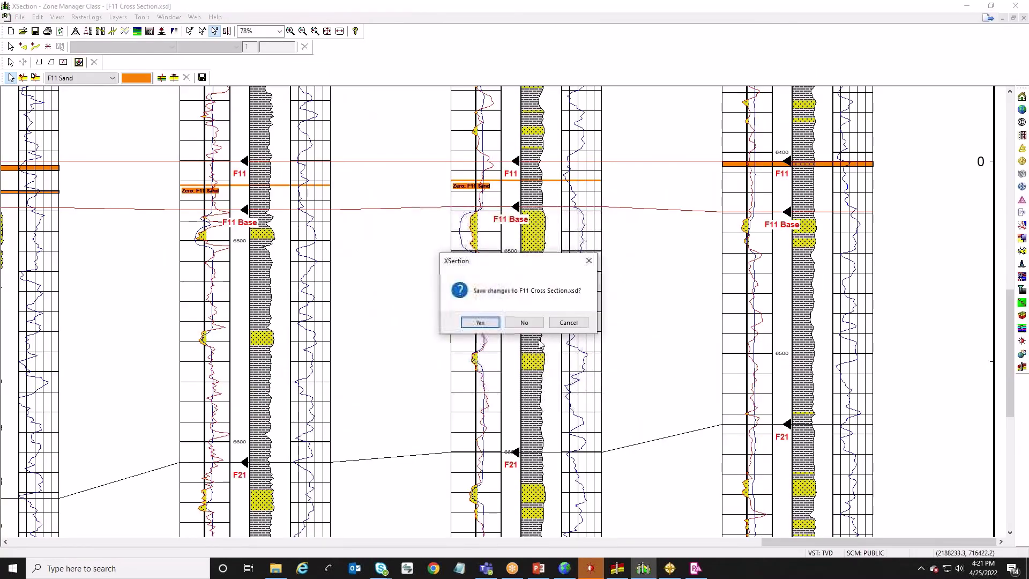
left_click(510, 321)
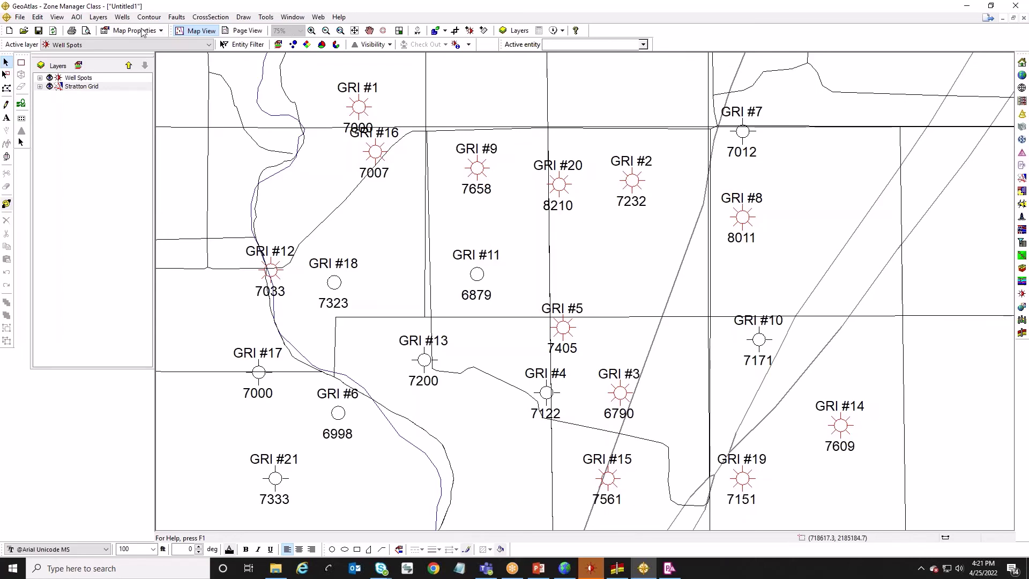
Start updating the Well Spots layer in GeoAtlas and place the Zones Attribute Value as a data posting beside the well symbol
right_click(82, 81)
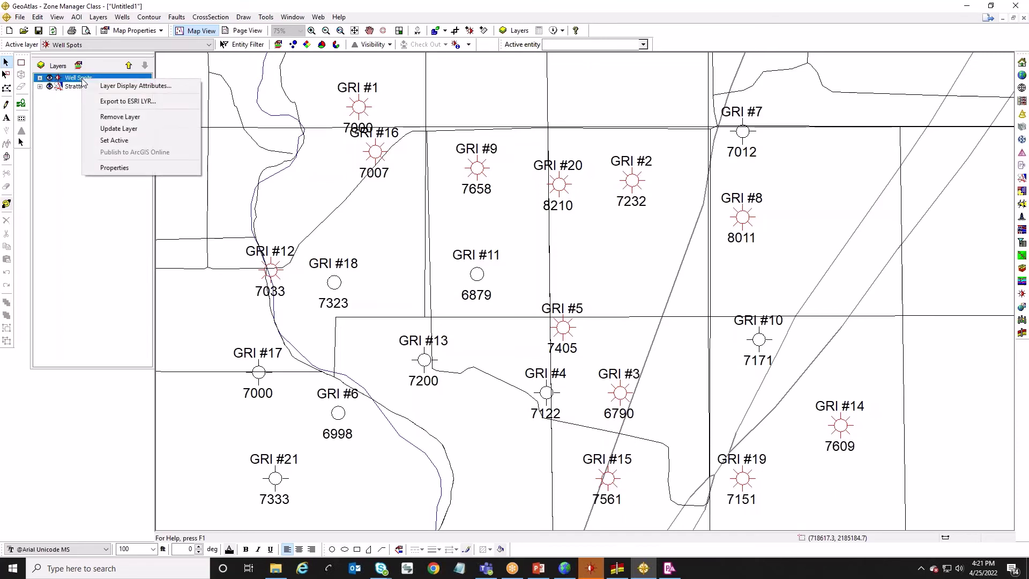
left_click(119, 129)
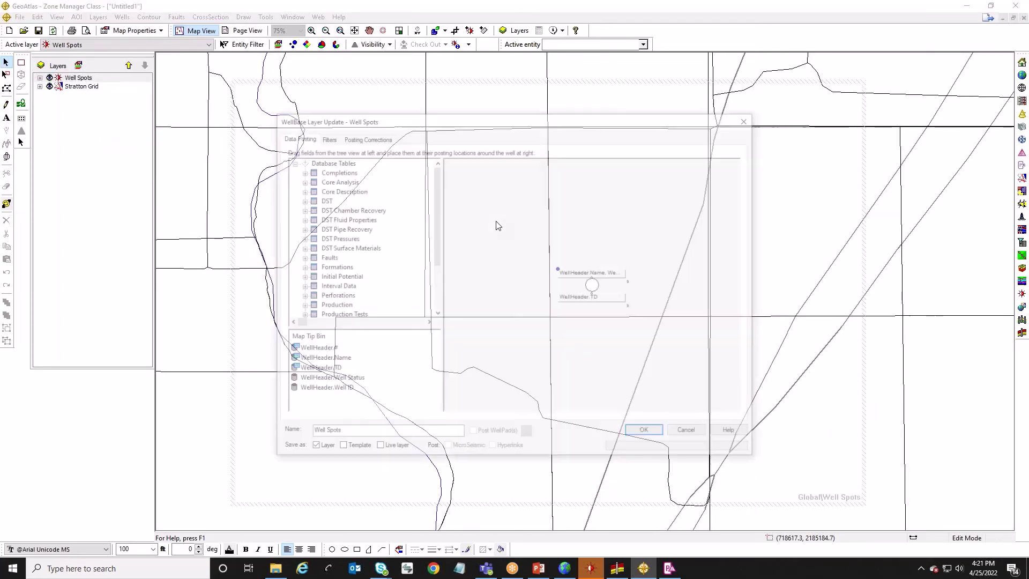
scroll(318, 263, "down", 3)
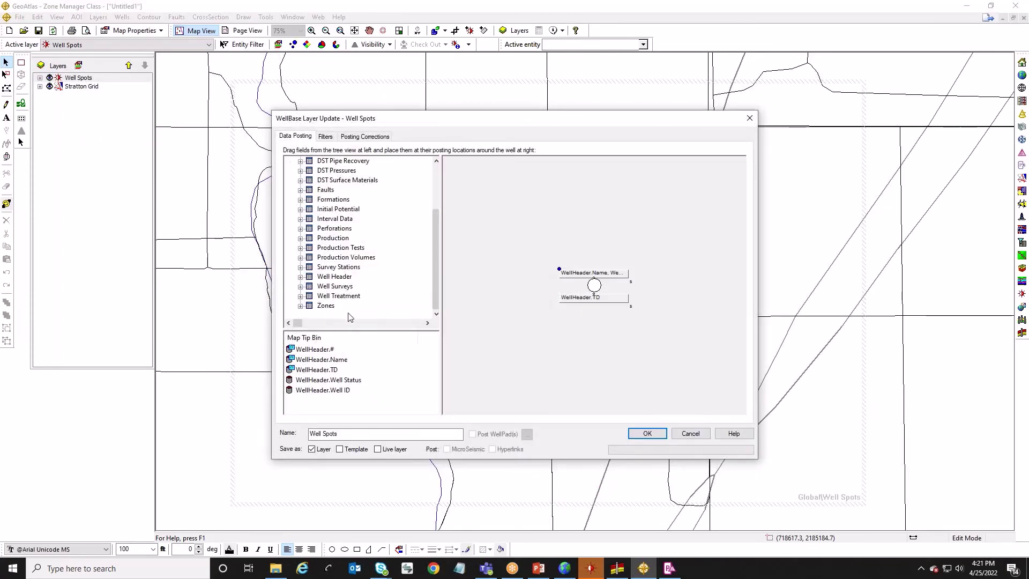
left_click(301, 306)
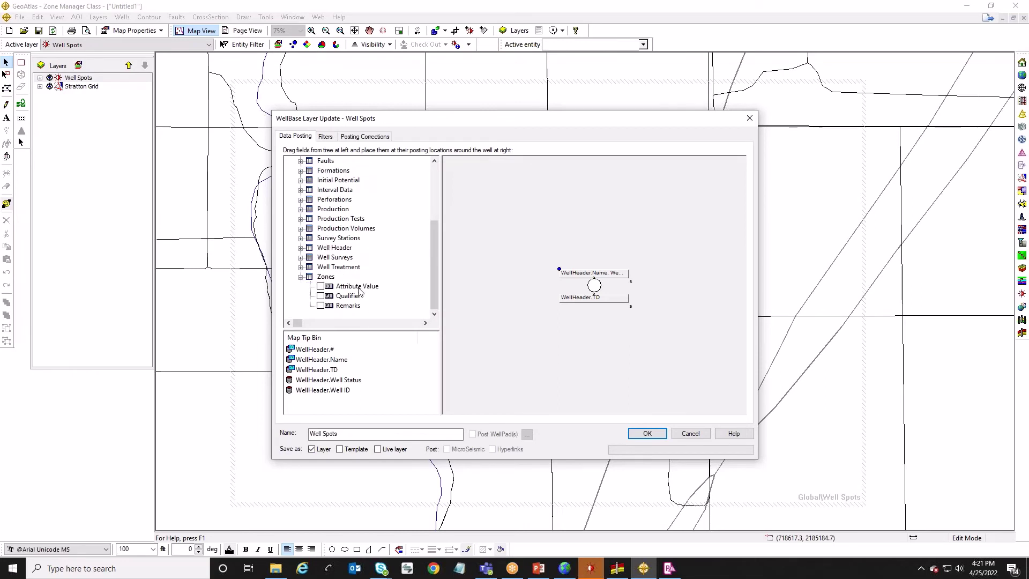
left_click_drag(359, 288, 632, 292)
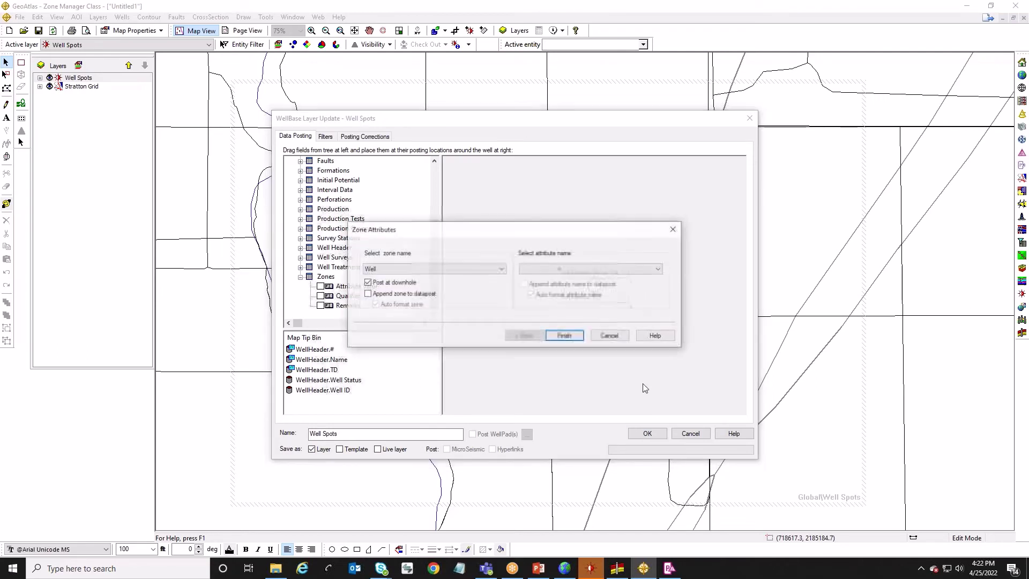
Post the Flag attribute of the F11 Primary Zone at downhole and position the posting beside the well symbol
left_click(382, 273)
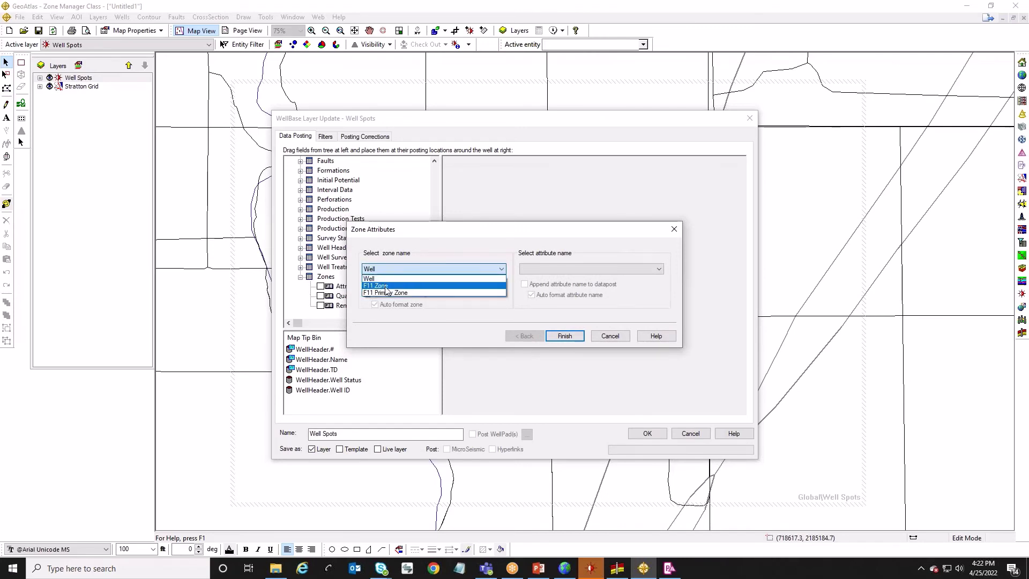
left_click(384, 294)
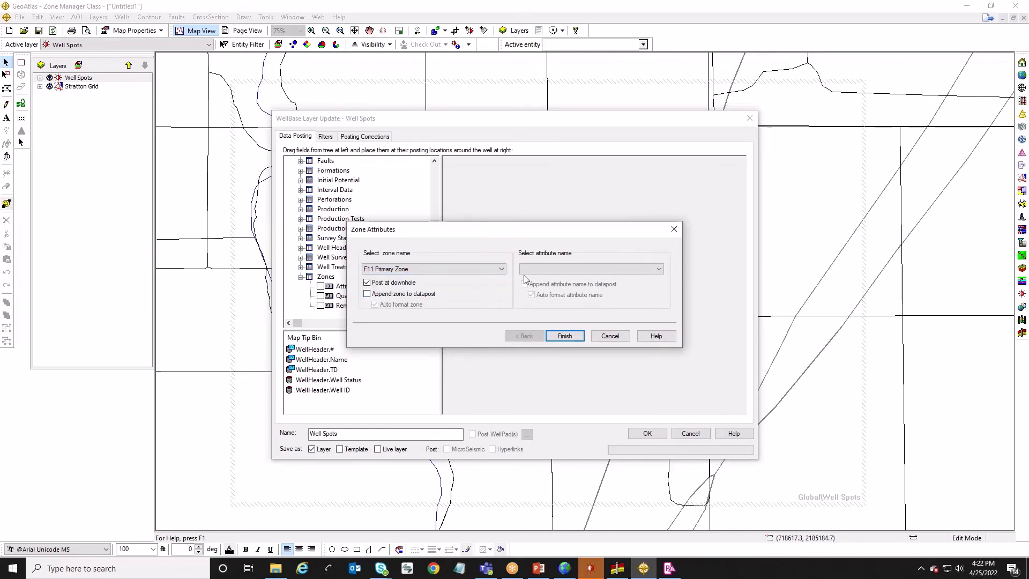
left_click(581, 268)
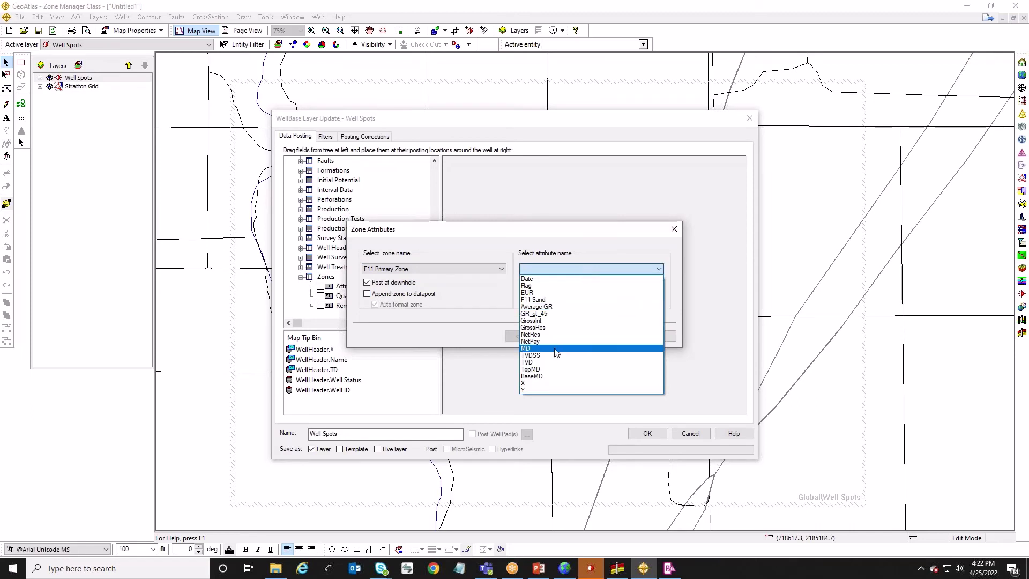
left_click(542, 286)
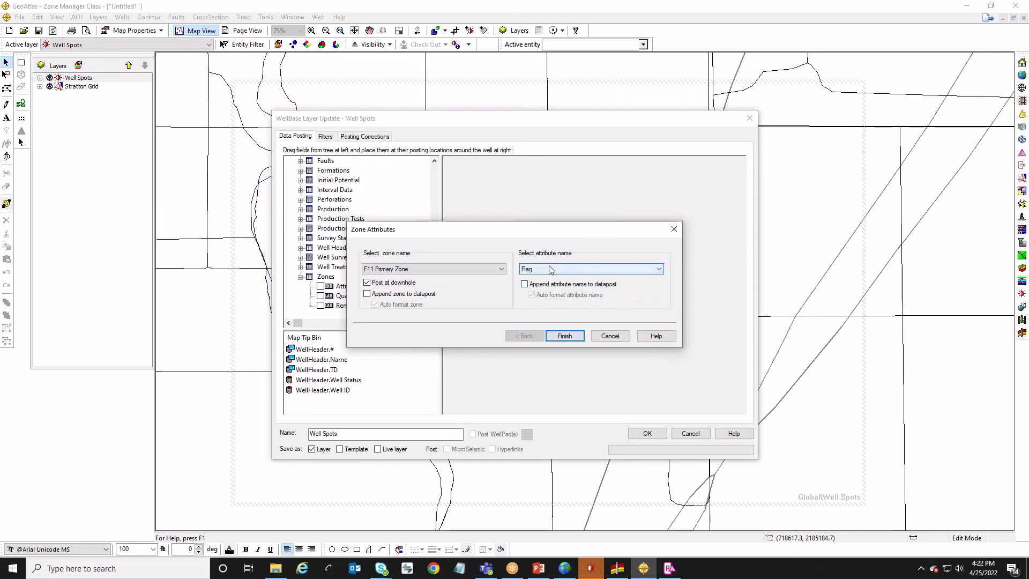
left_click(565, 336)
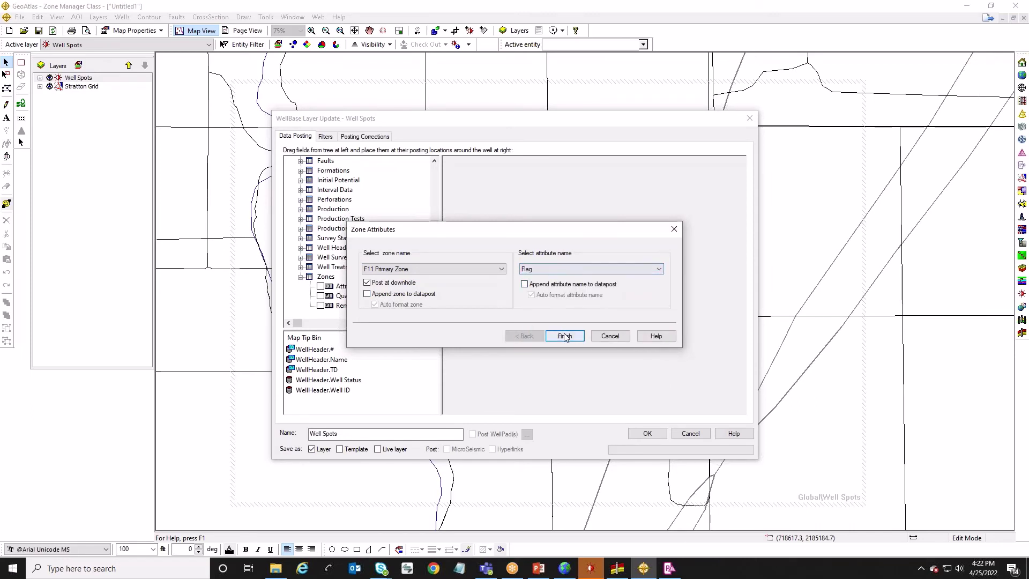
left_click(628, 288)
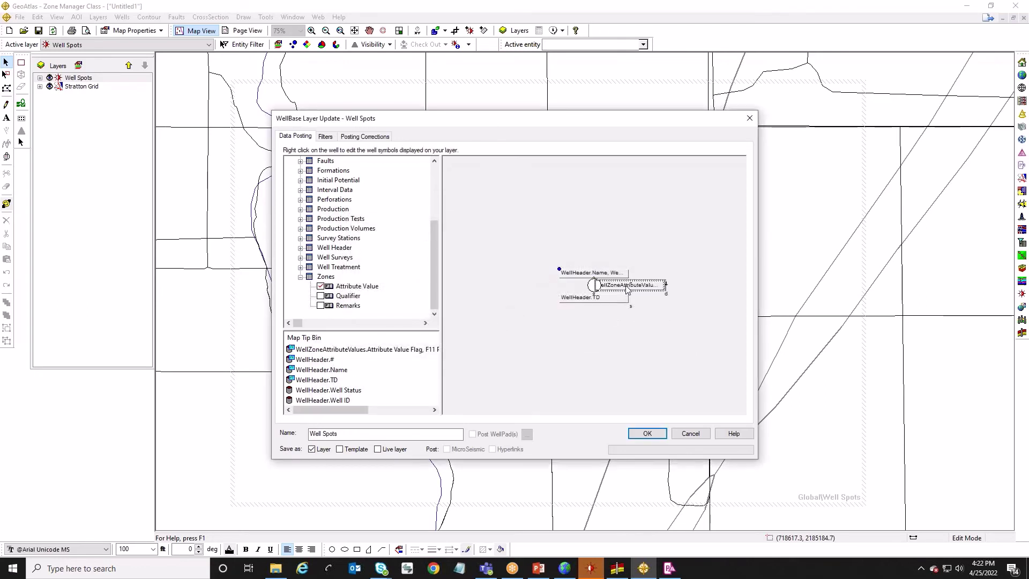
left_click_drag(628, 288, 630, 287)
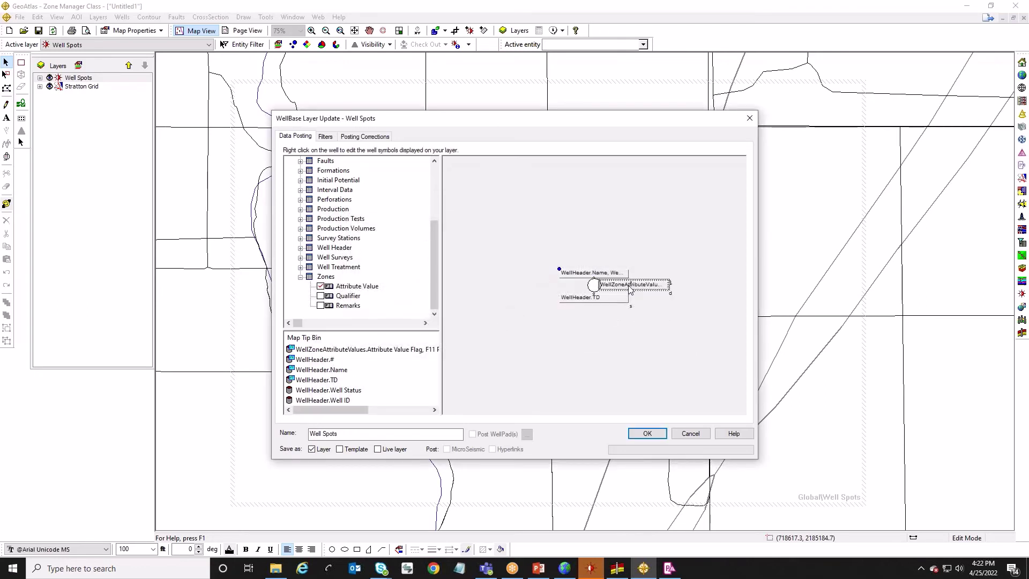
Format the Flag posting's text as 400 feet high and red, and apply the update to the Well Spots layer
right_click(631, 288)
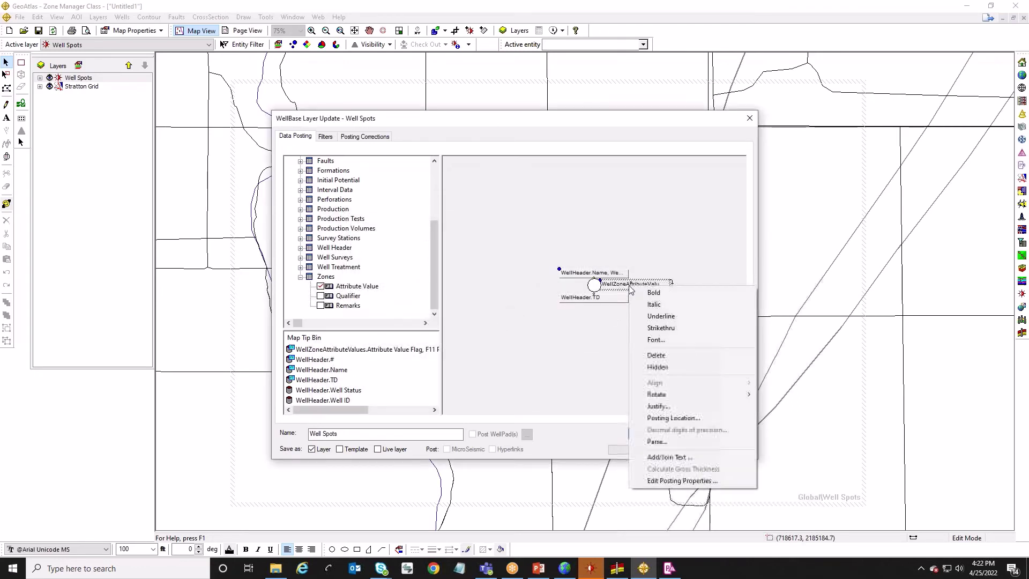
left_click(668, 339)
double_click(469, 288)
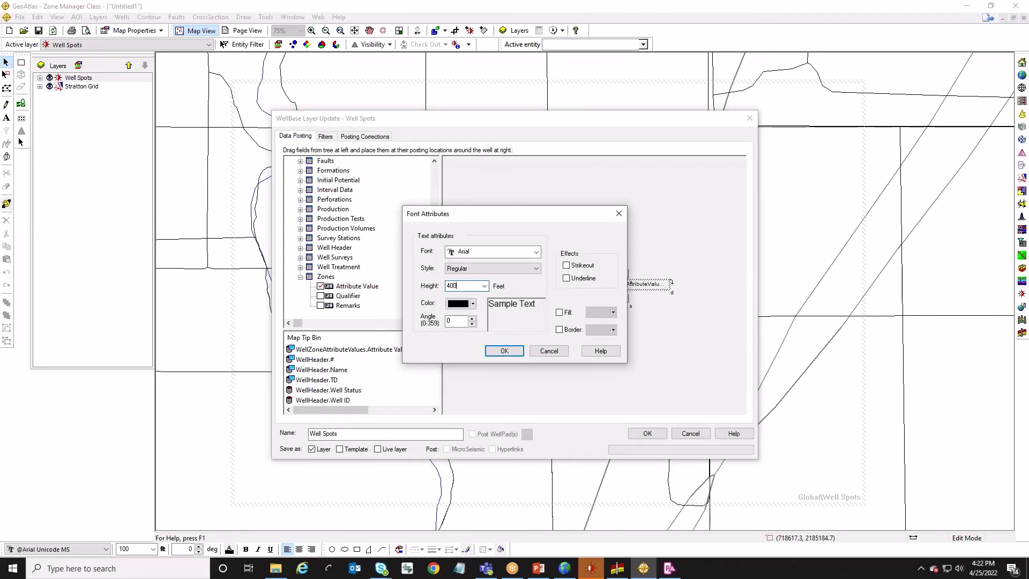
left_click(474, 304)
left_click(450, 315)
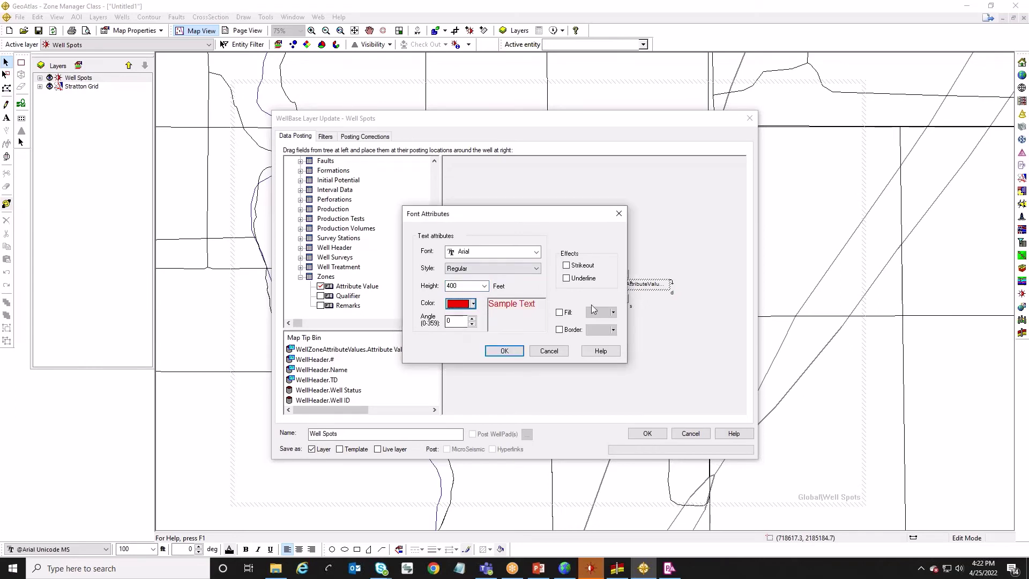
left_click(504, 351)
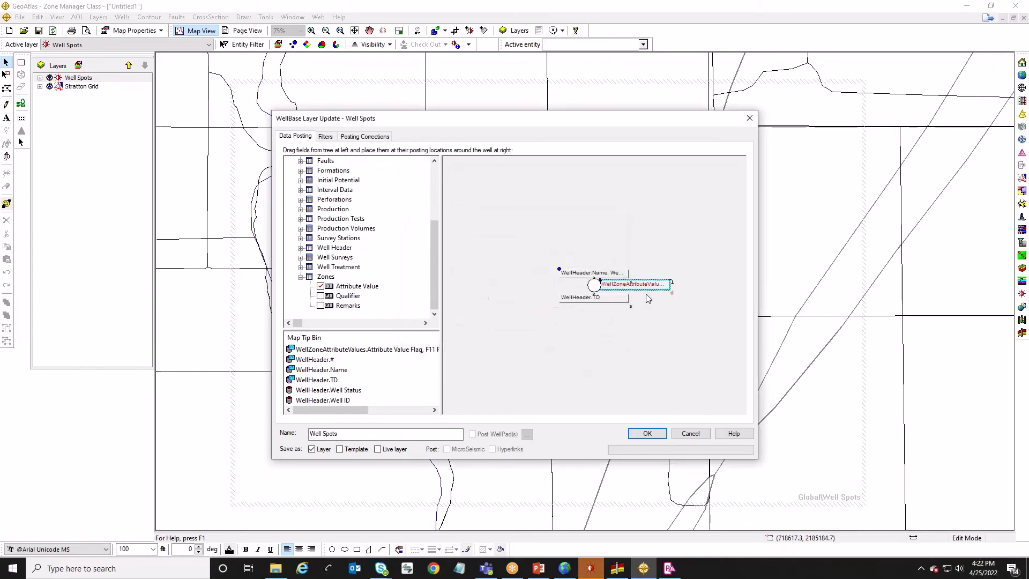
left_click(647, 433)
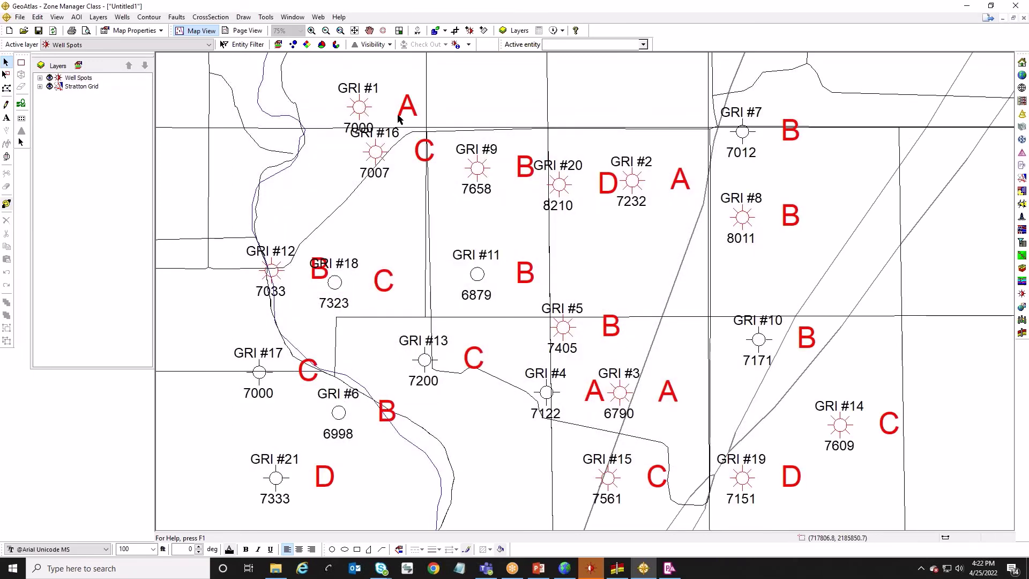
Update the Well Spots layer again, moving the Flag posting closer to the well symbol
right_click(78, 79)
left_click(136, 131)
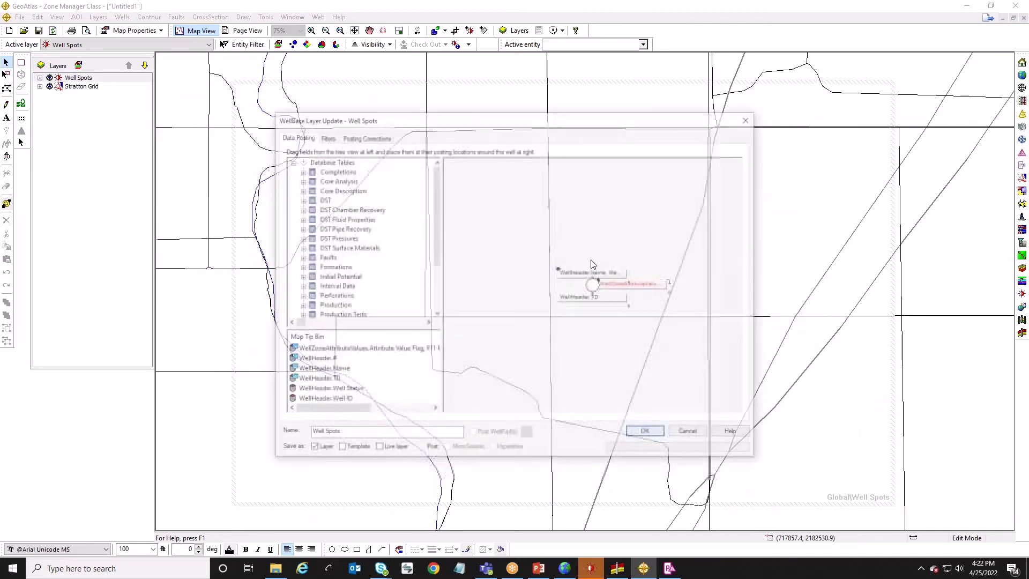
left_click_drag(630, 286, 625, 285)
left_click(649, 434)
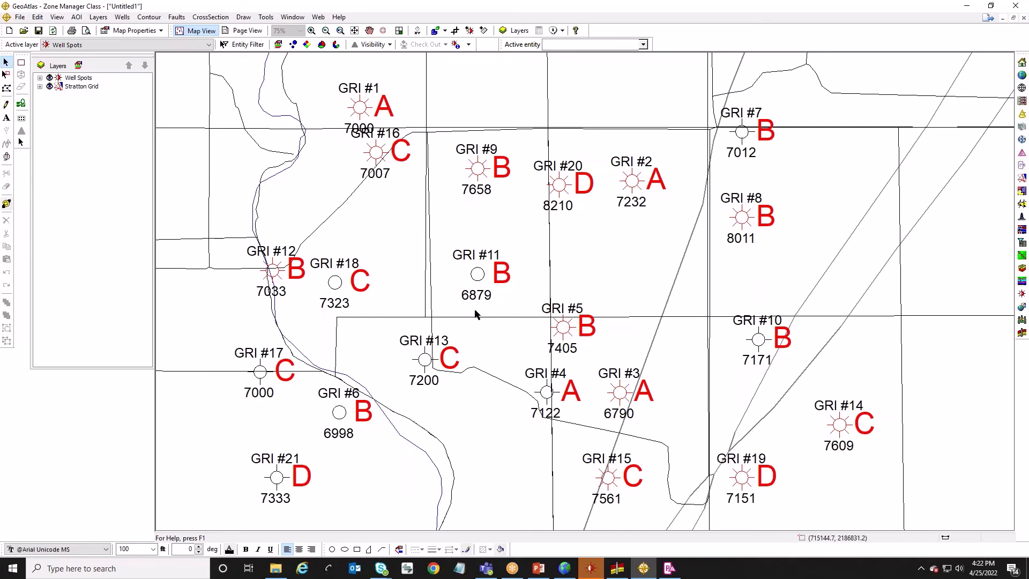
Base the Well Spots thematic on the F11 Primary Zone Flag attribute, coloring A red, B green, C yellow and D blue
left_click(307, 45)
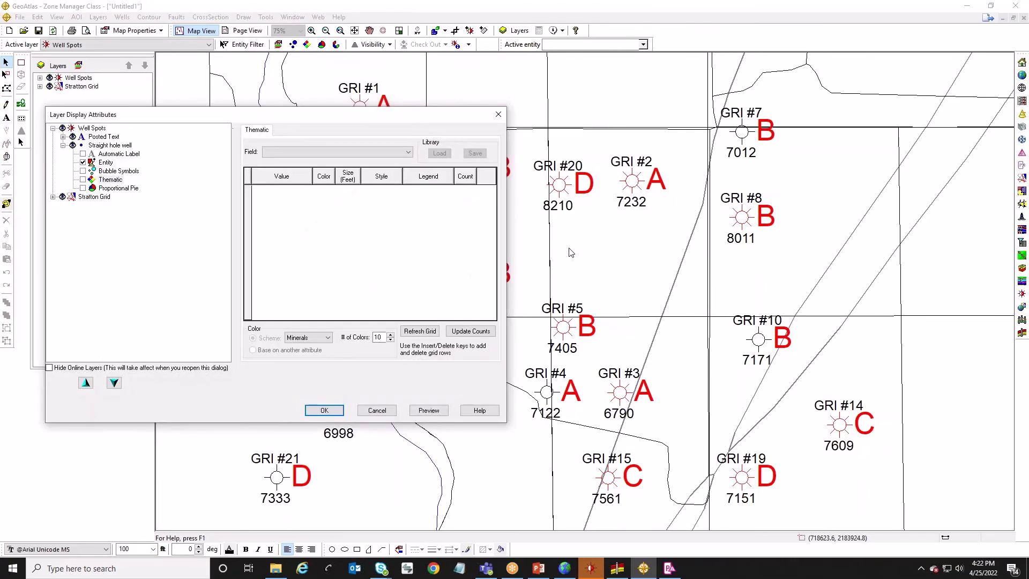
left_click(342, 152)
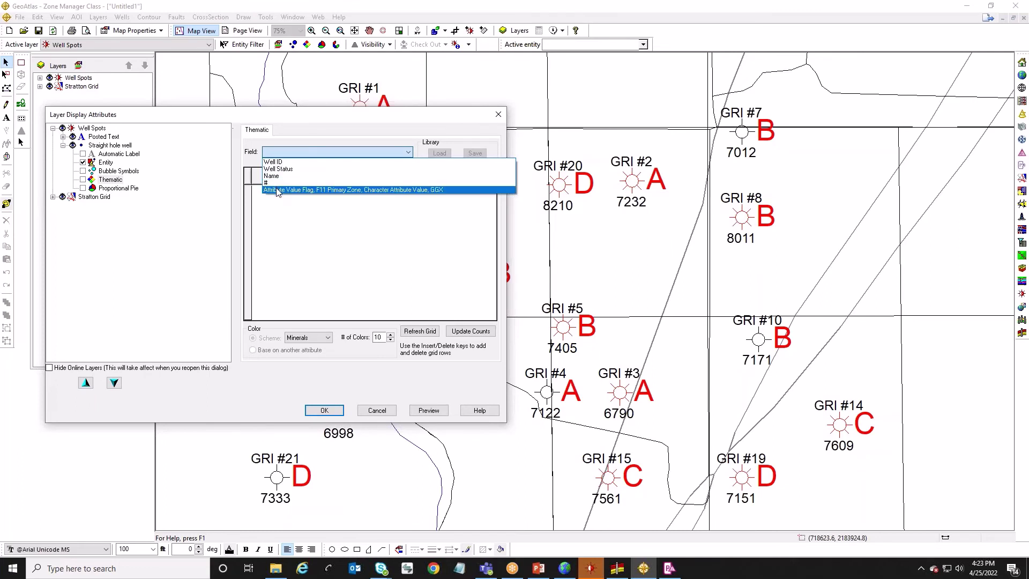
left_click(305, 190)
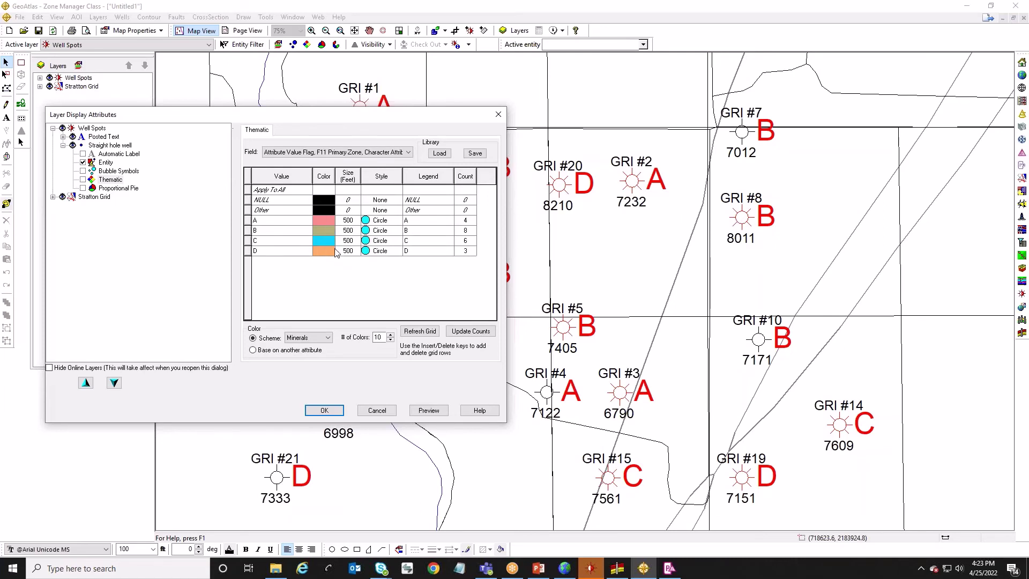
left_click(332, 221)
left_click(319, 241)
left_click(329, 230)
left_click(337, 252)
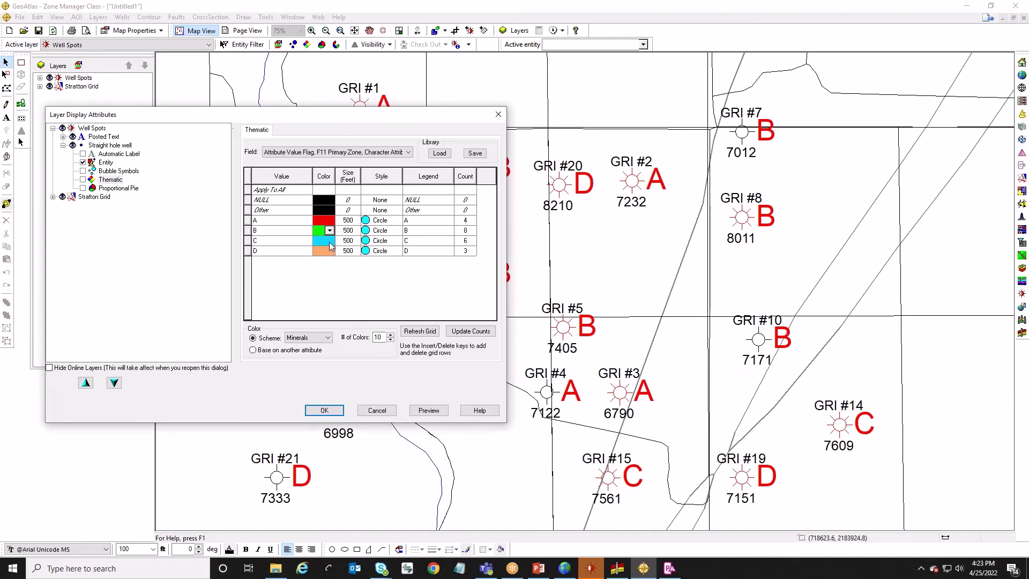
left_click(329, 241)
left_click(328, 262)
left_click(329, 251)
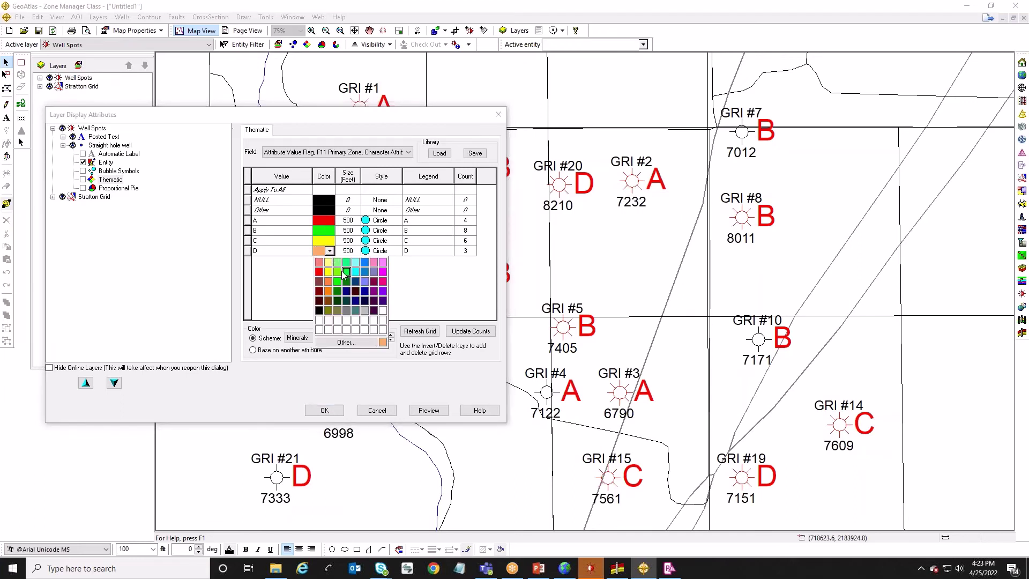
left_click(364, 272)
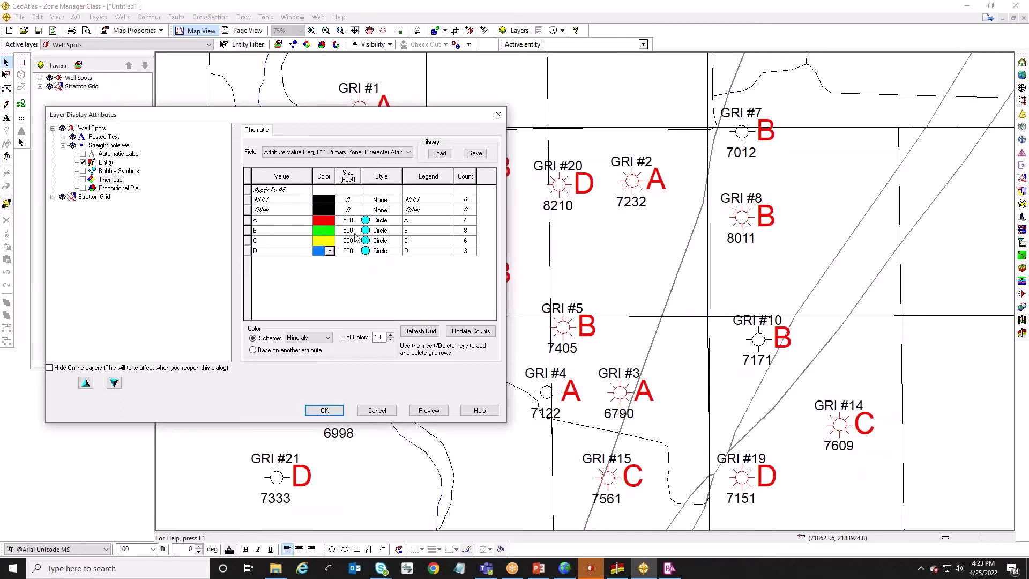
Change the thematic symbol style to Square for all Flag values A through D
left_click(394, 226)
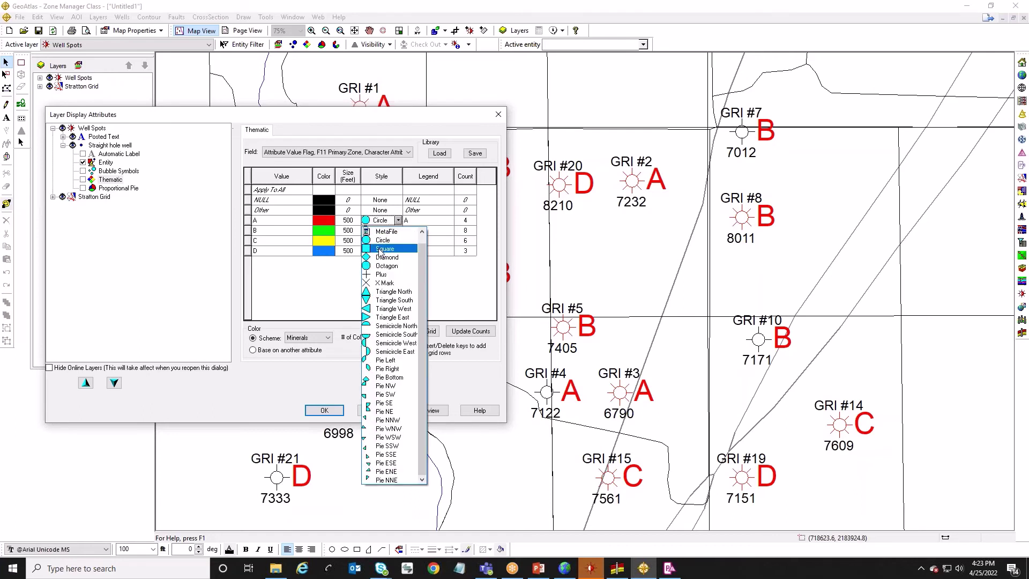
left_click(382, 242)
left_click(382, 190)
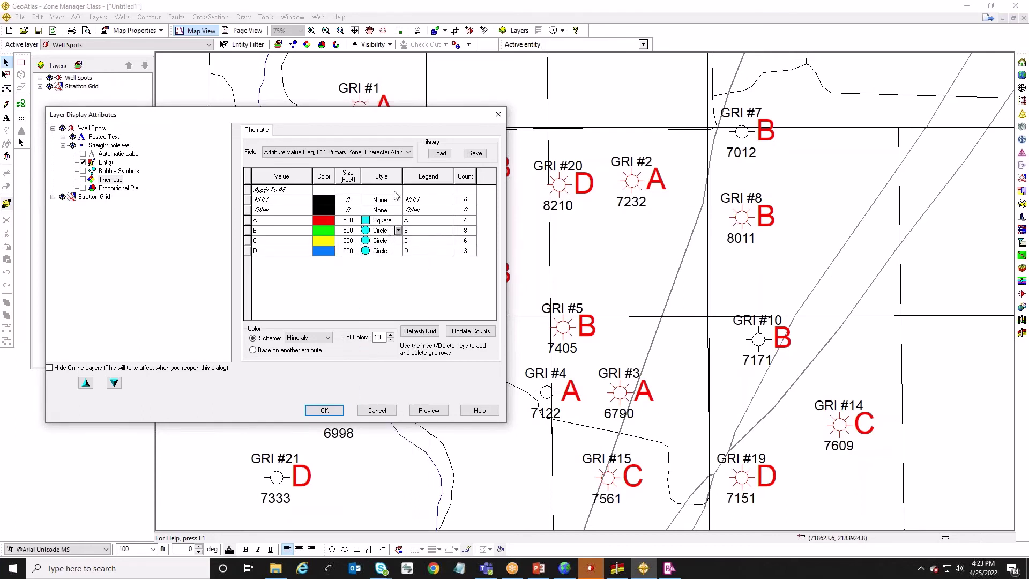
left_click(398, 189)
left_click(393, 224)
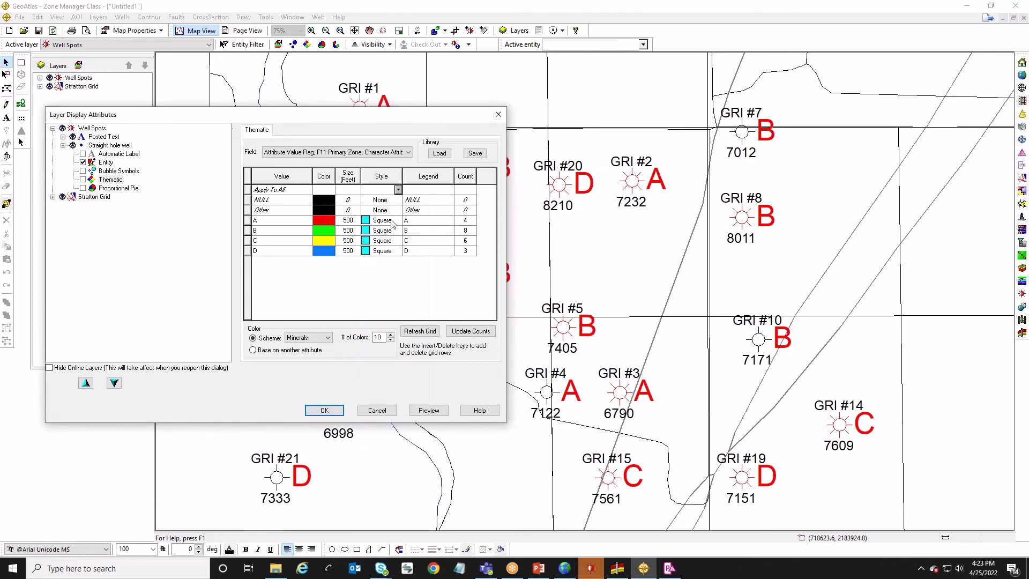
Preview the thematic squares on the well map, turn the thematic display back off and accept the layer display settings
left_click(429, 410)
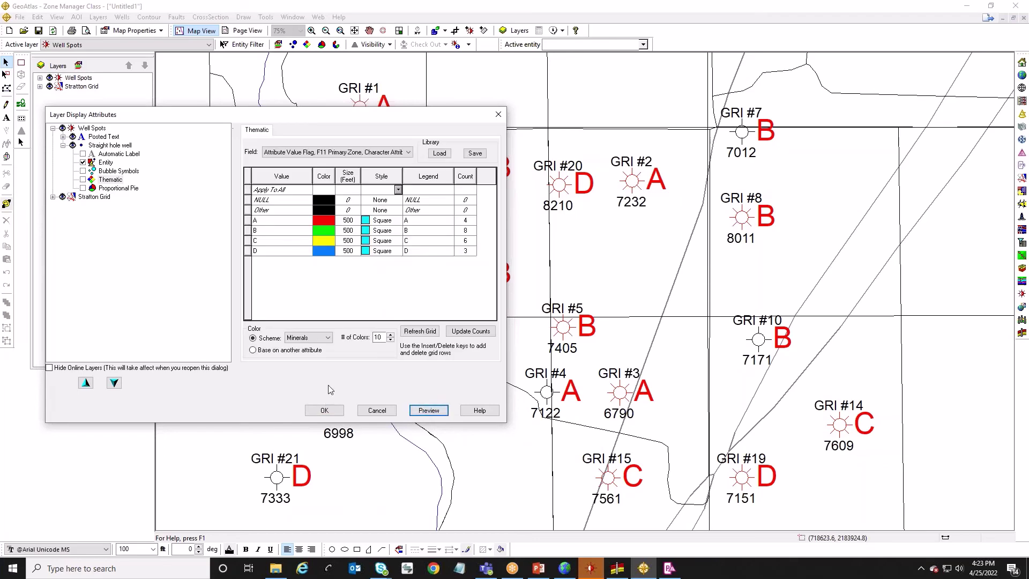
left_click(83, 180)
left_click(433, 411)
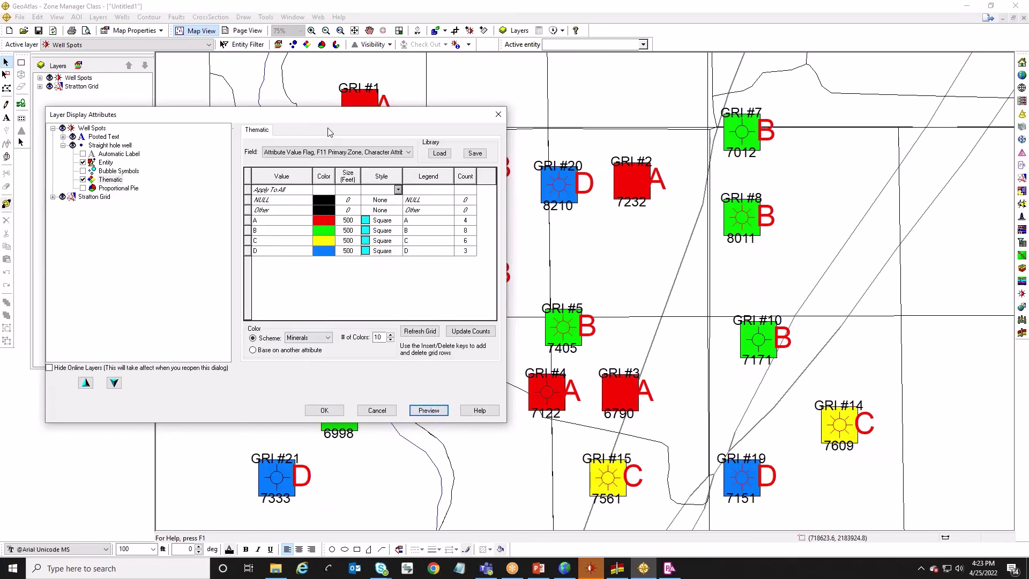
left_click_drag(329, 115, 16, 100)
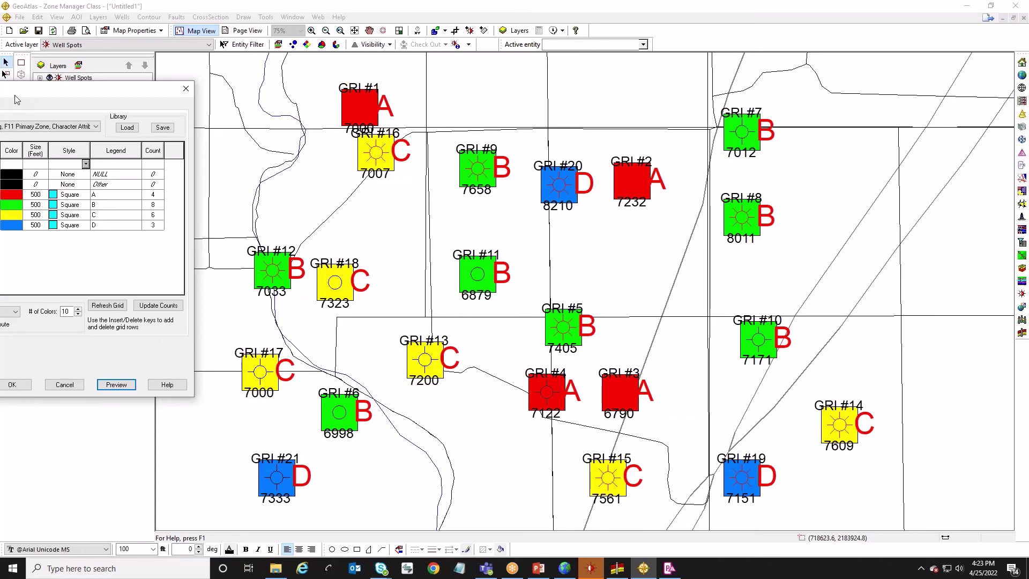
left_click_drag(16, 100, 371, 116)
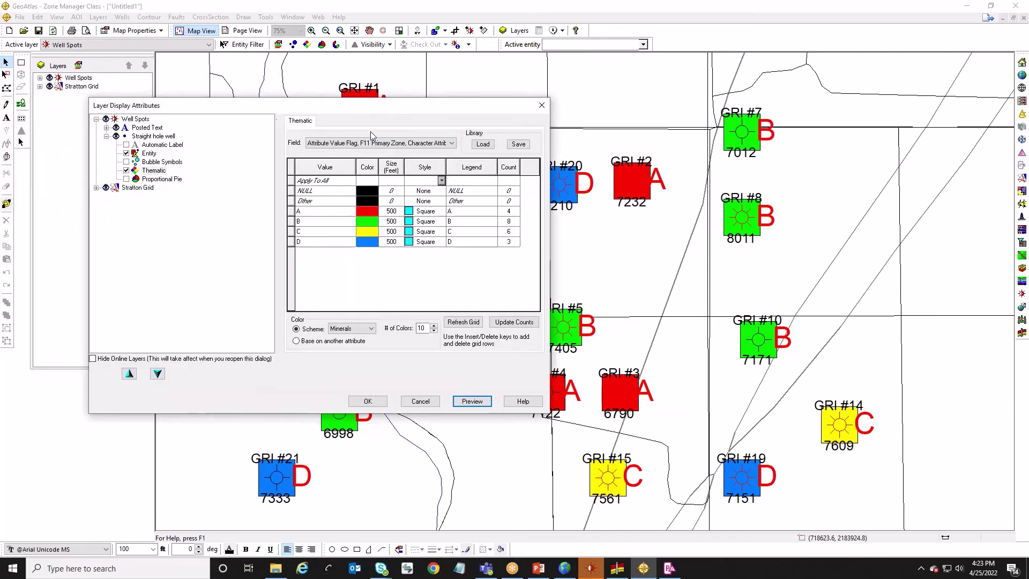
left_click(473, 401)
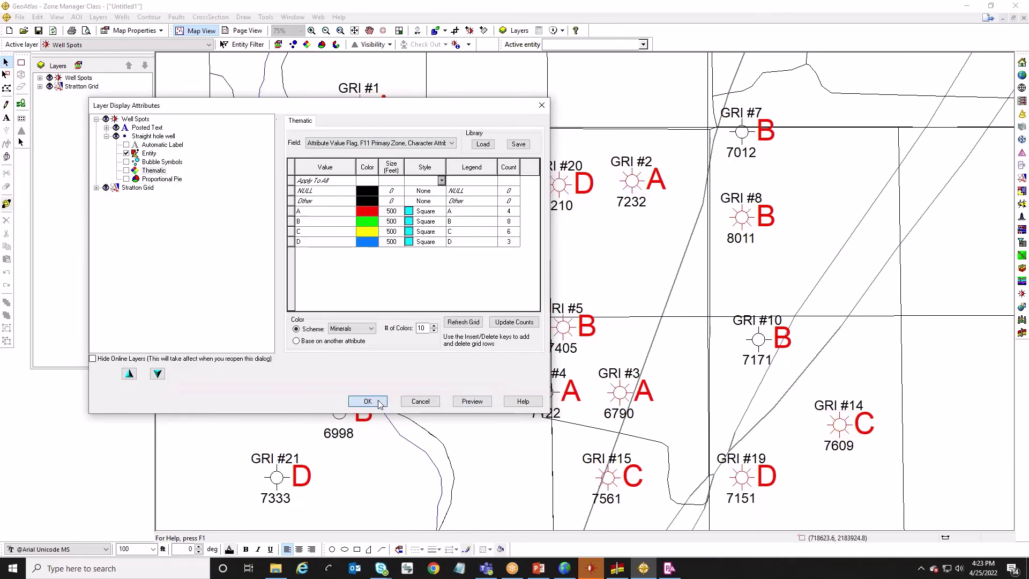
left_click(368, 401)
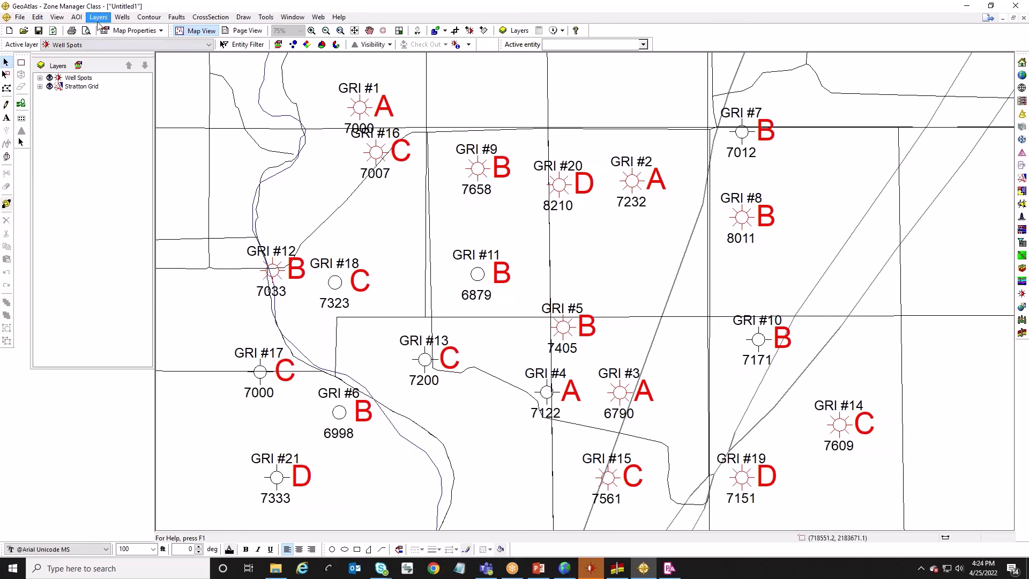
Start a new IsoMap Build Surface layer and add ZoneManager as its XYZ data source
left_click(150, 18)
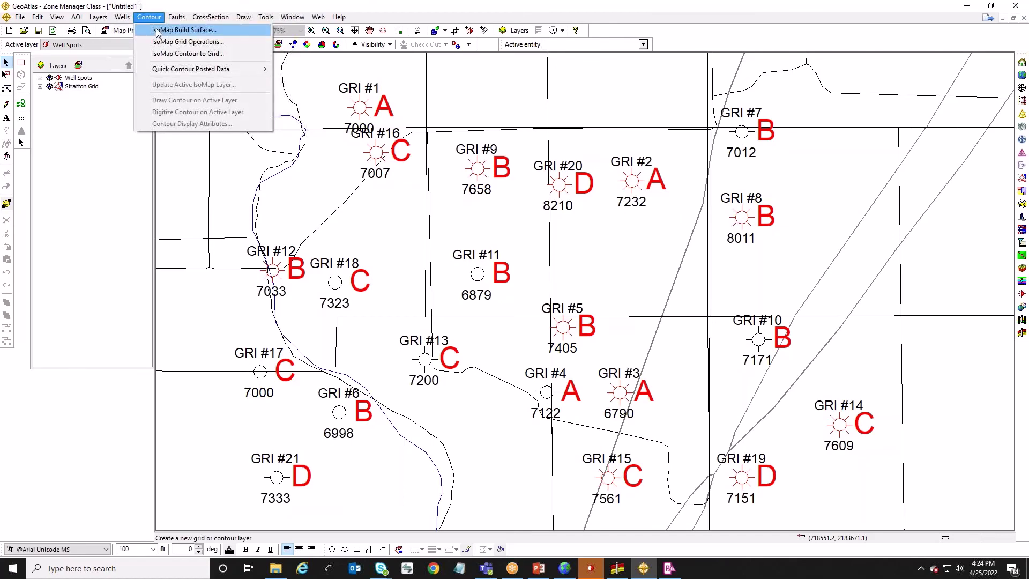
left_click(157, 30)
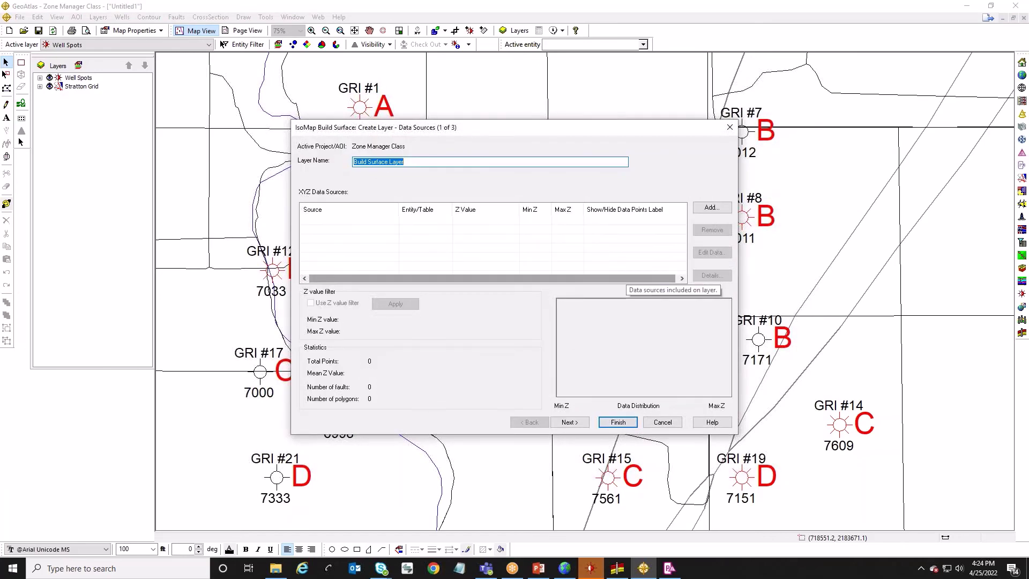
left_click(710, 208)
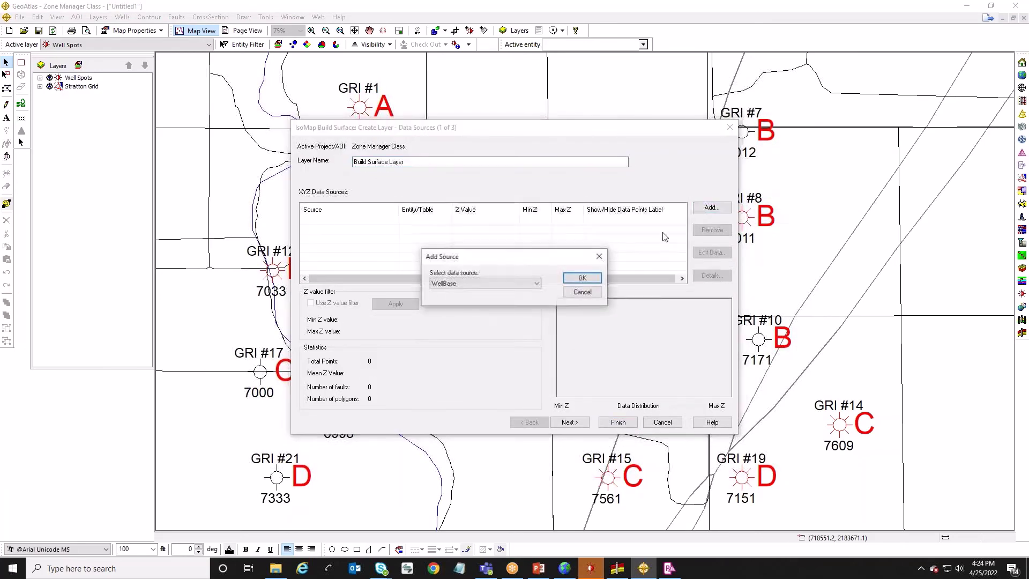
left_click(516, 285)
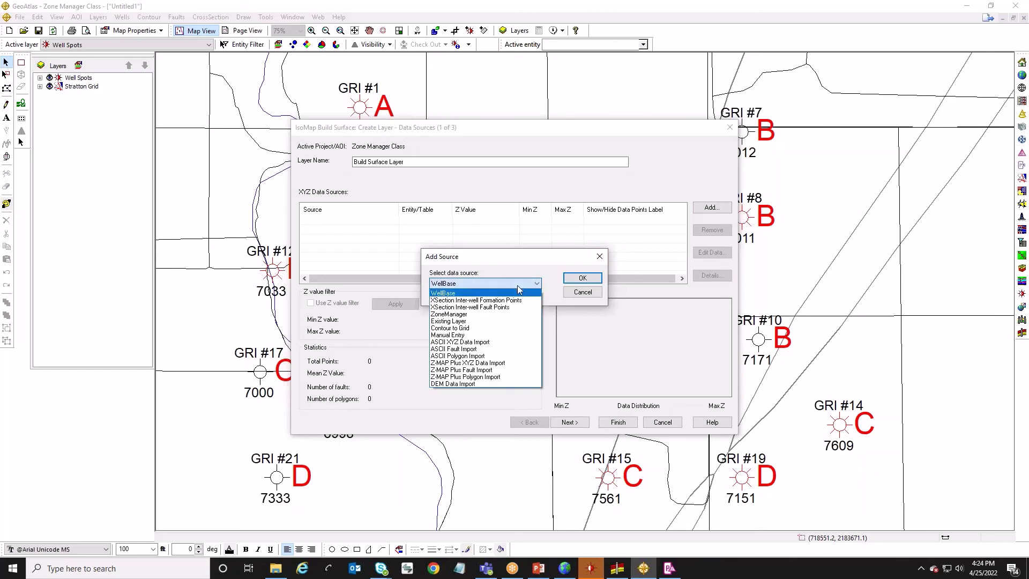
left_click(442, 316)
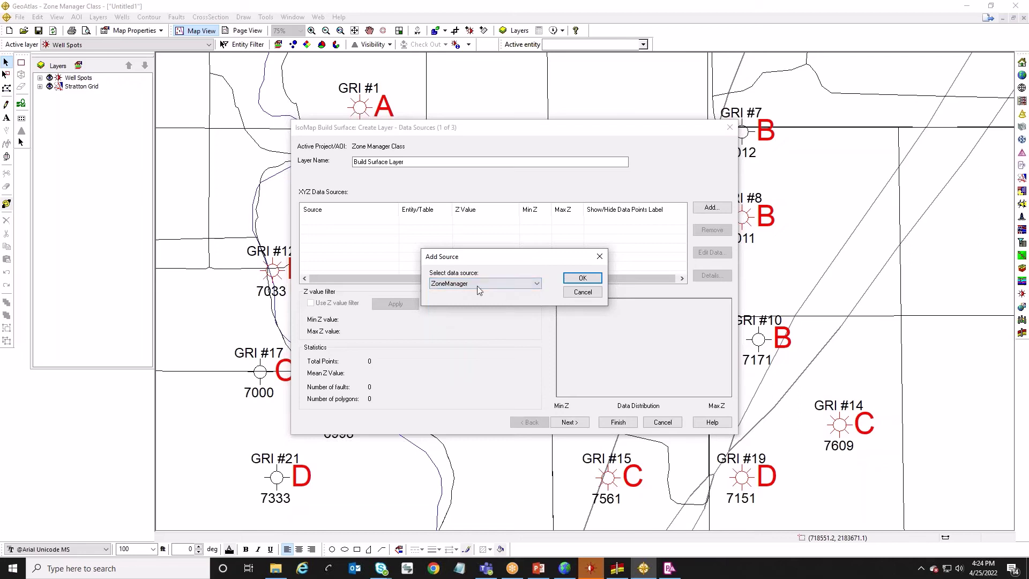
left_click(586, 277)
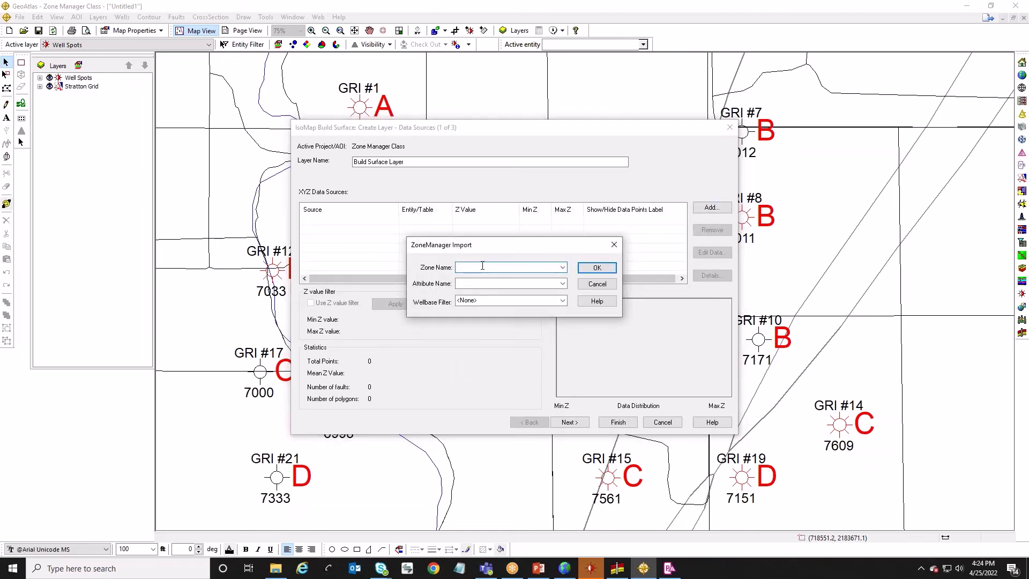
Import the F11 Sand attribute from the F11 Primary Zone, leaving the Wellbase filter at None
left_click(563, 268)
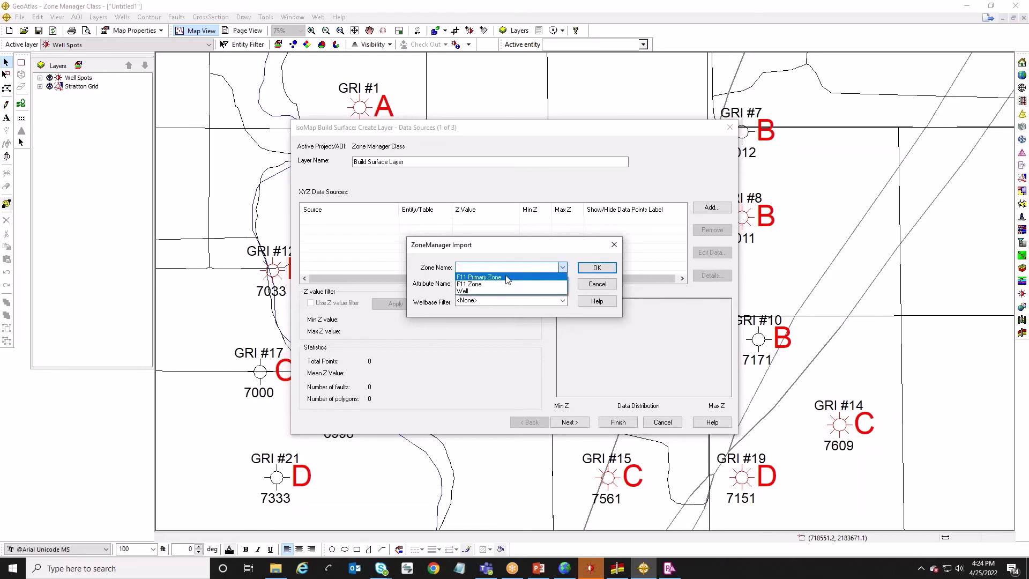
left_click(506, 277)
left_click(562, 284)
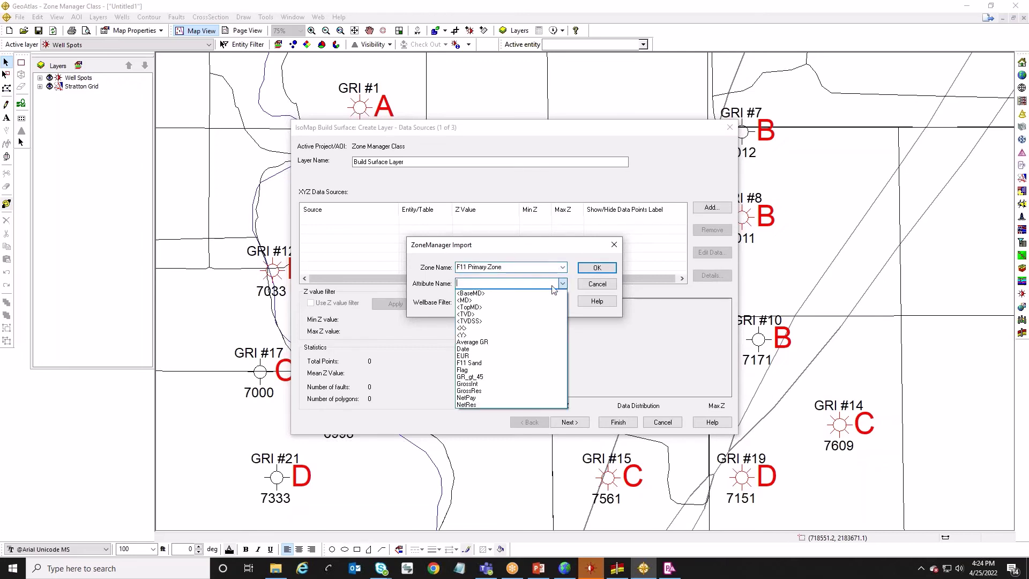
left_click(479, 363)
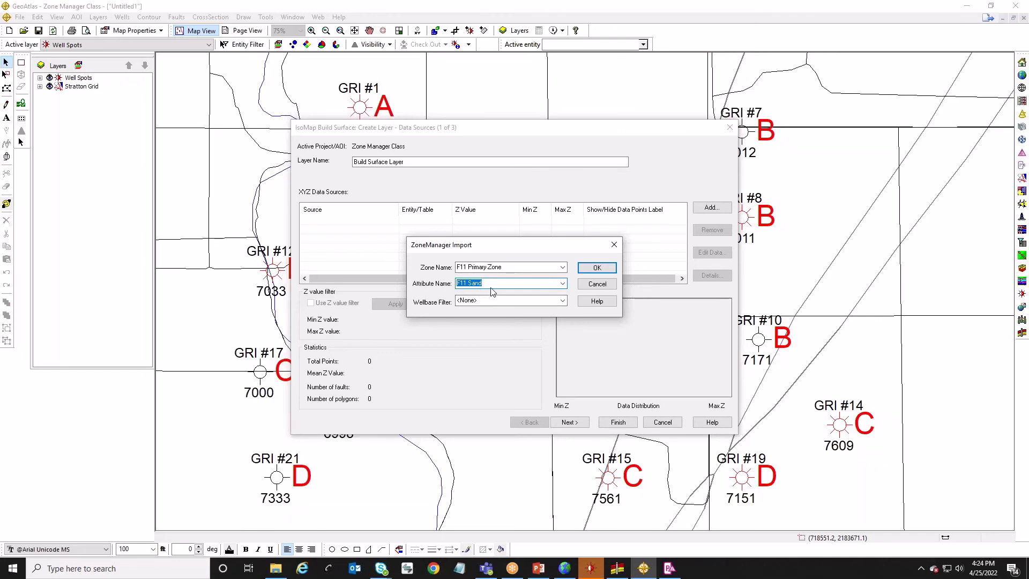
left_click(563, 301)
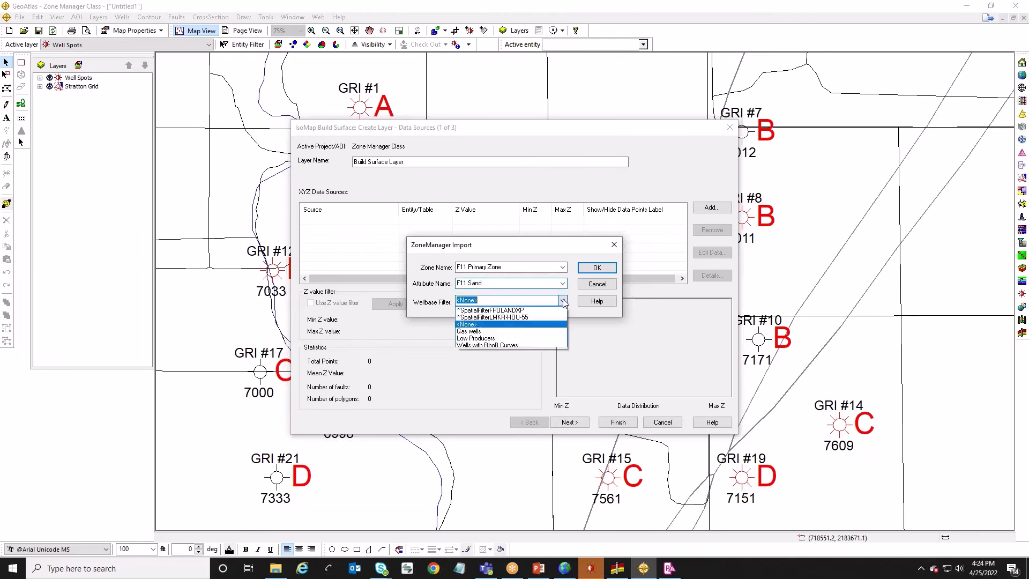
left_click(564, 301)
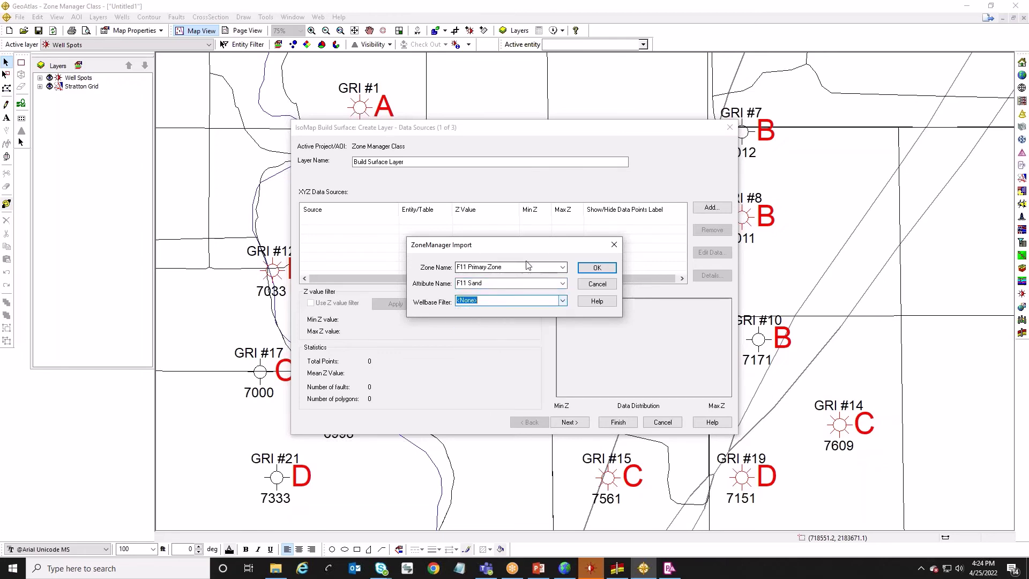
left_click(599, 268)
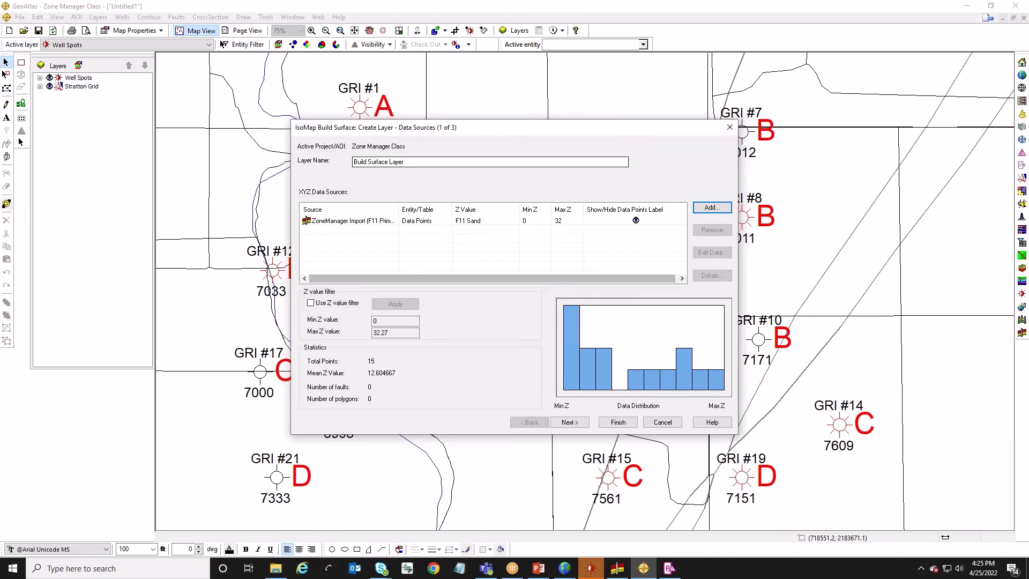
Name the surface layer F11 Sand Thickness and keep the default build parameters, continuing to the display options
key("Tab")
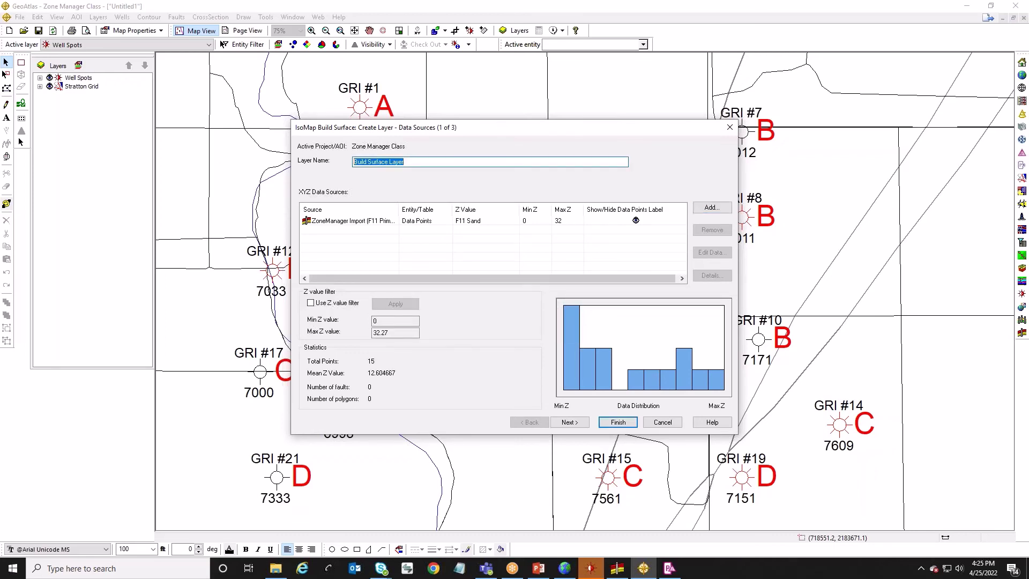
type("F11 S")
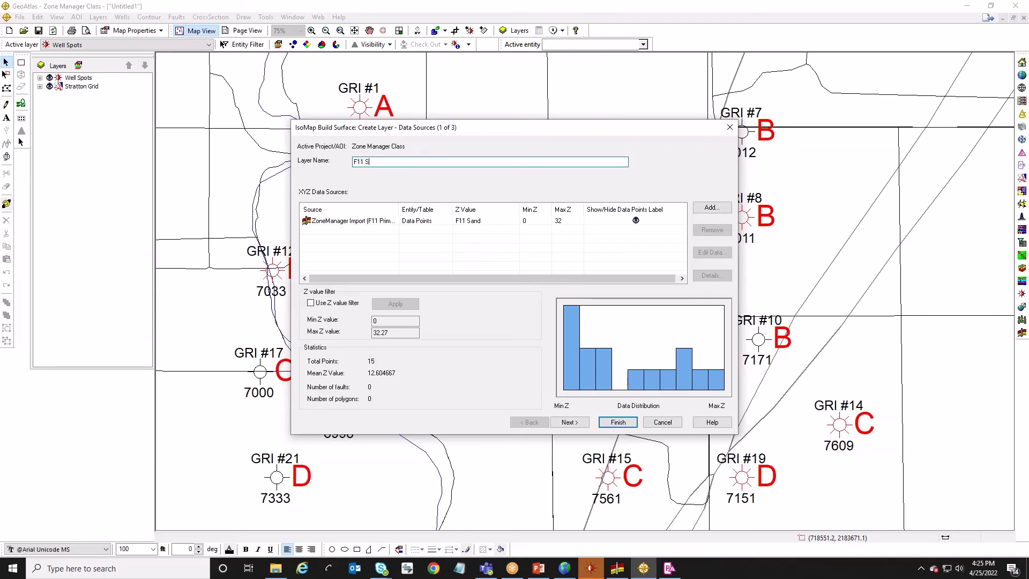
type("and Thickness")
left_click(570, 422)
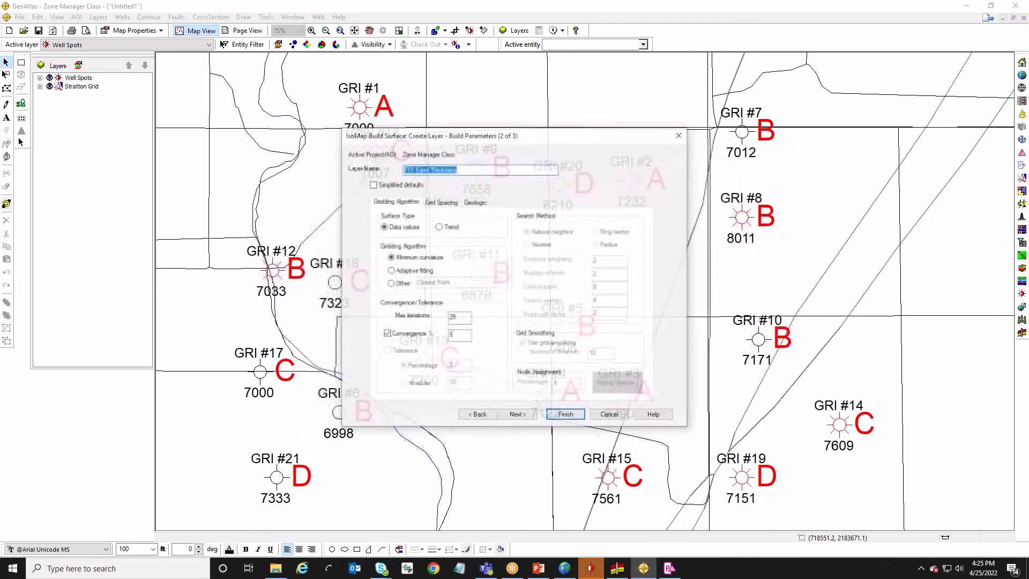
left_click(521, 415)
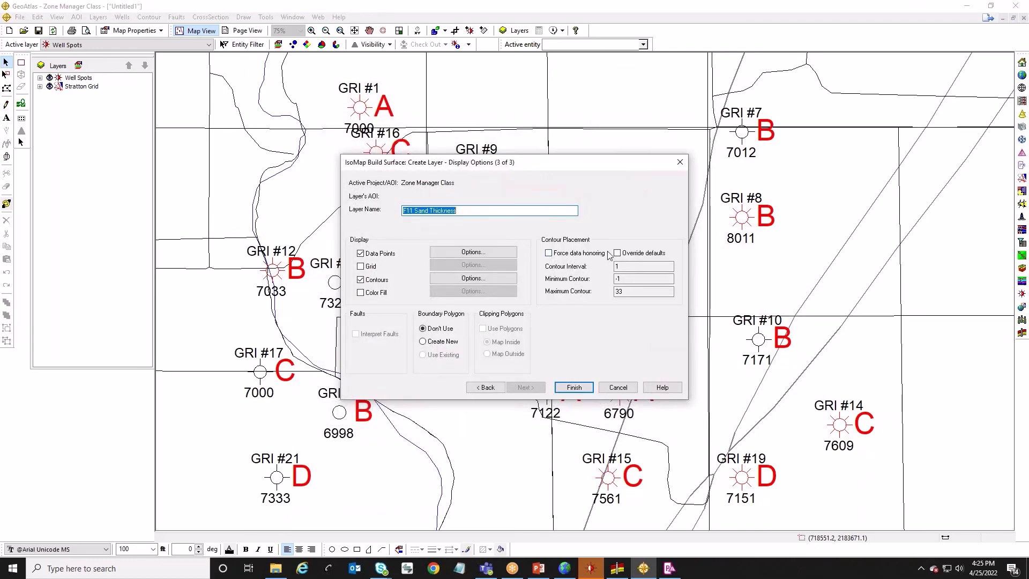
Override the contour defaults with interval 5, minimum 0 and maximum 35, and build the F11 Sand Thickness layer
left_click(617, 253)
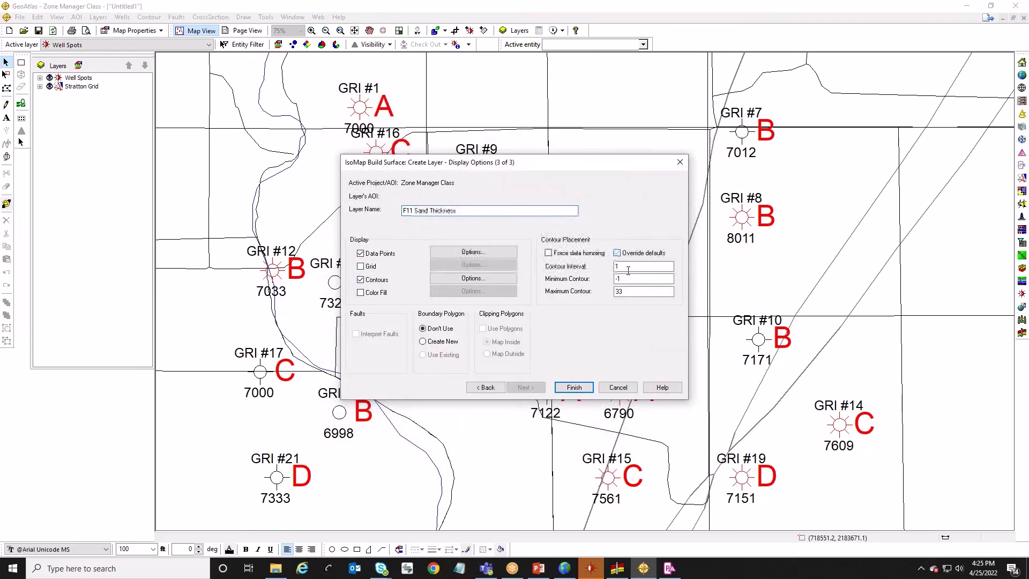
left_click(627, 279)
key("BackSpace")
key("BackSpace")
type("0")
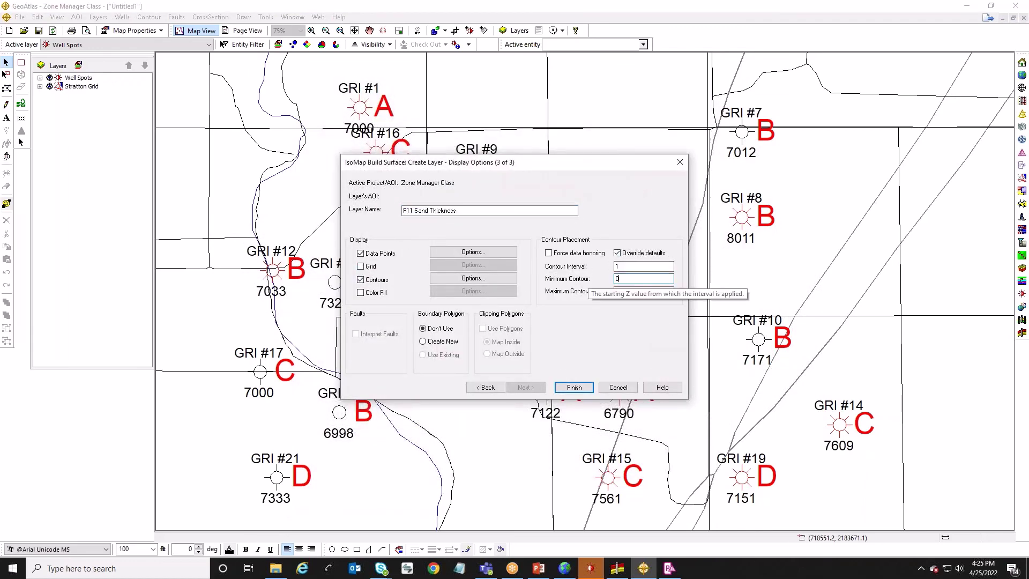
left_click(621, 266)
key("BackSpace")
type("5")
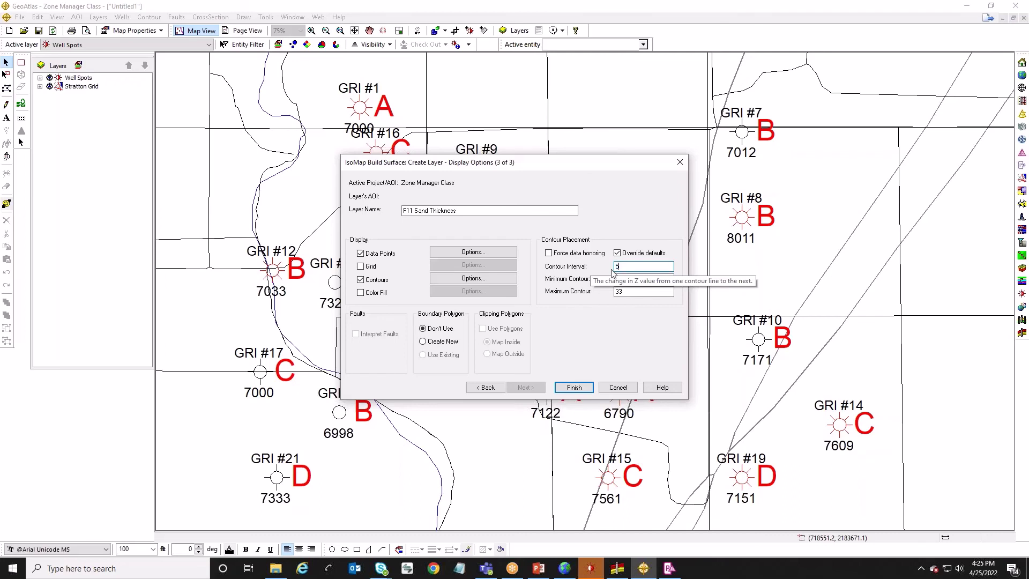
left_click(613, 292)
key("BackSpace")
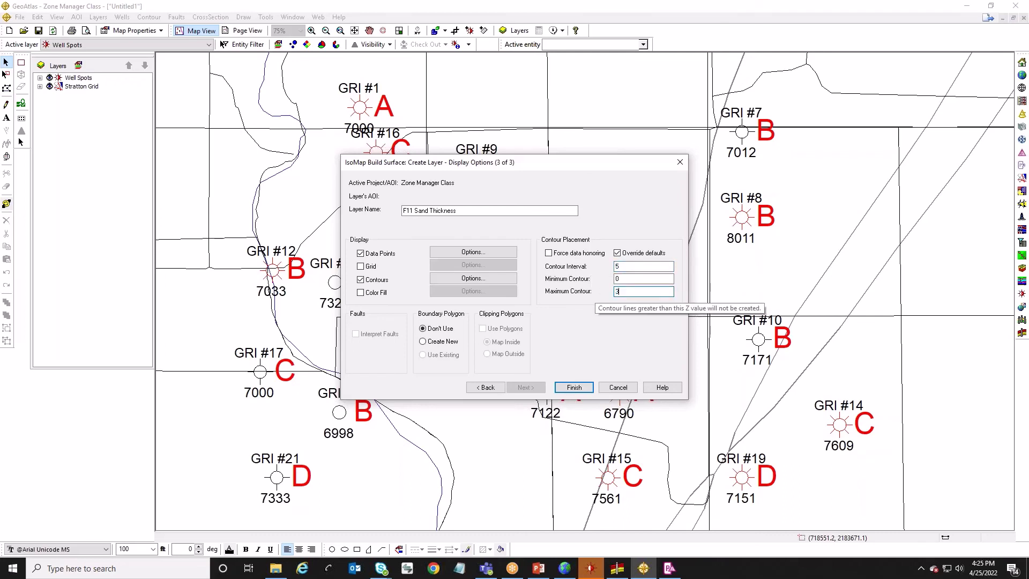
type("5")
left_click(618, 278)
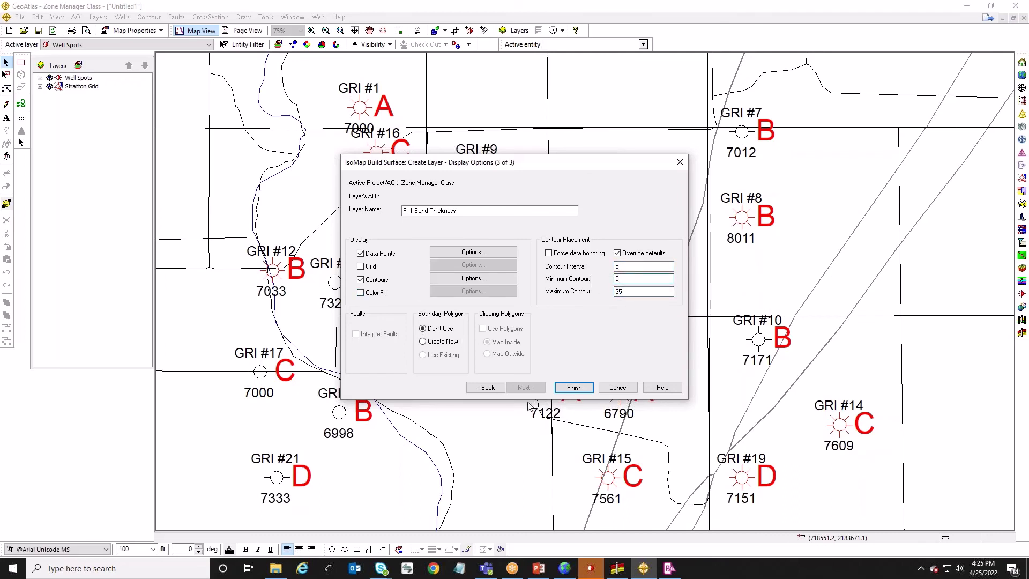
left_click(577, 388)
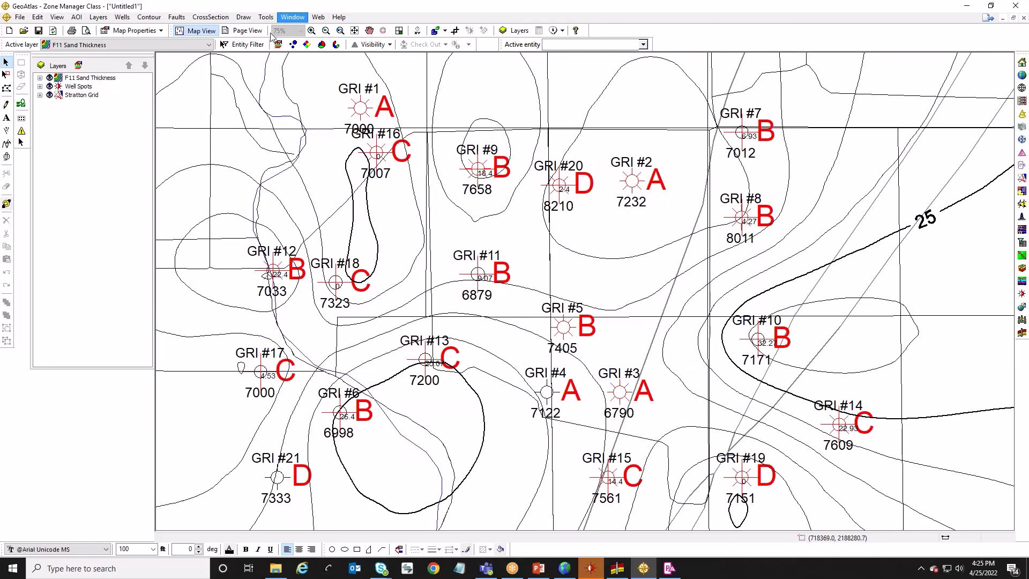
Update the F11 Sand Thickness layer with a newly created boundary polygon, using the Regrid rebuild option
right_click(70, 83)
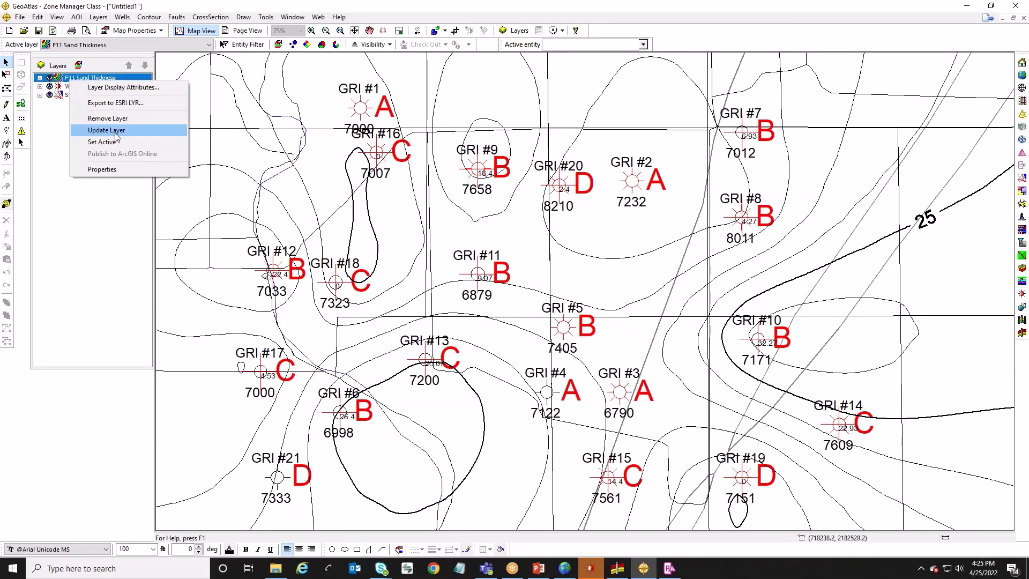
left_click(110, 129)
left_click(439, 341)
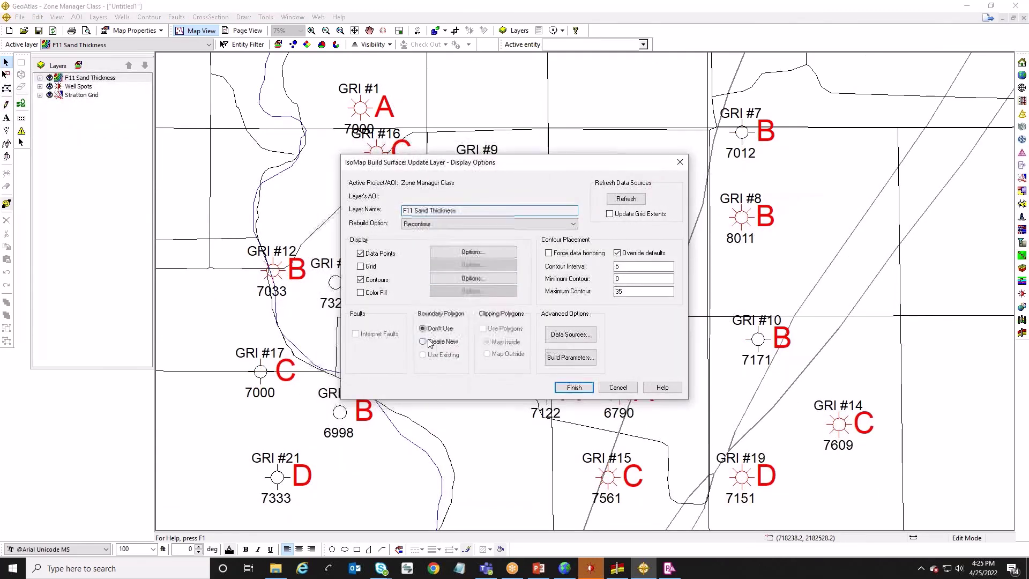
left_click(540, 224)
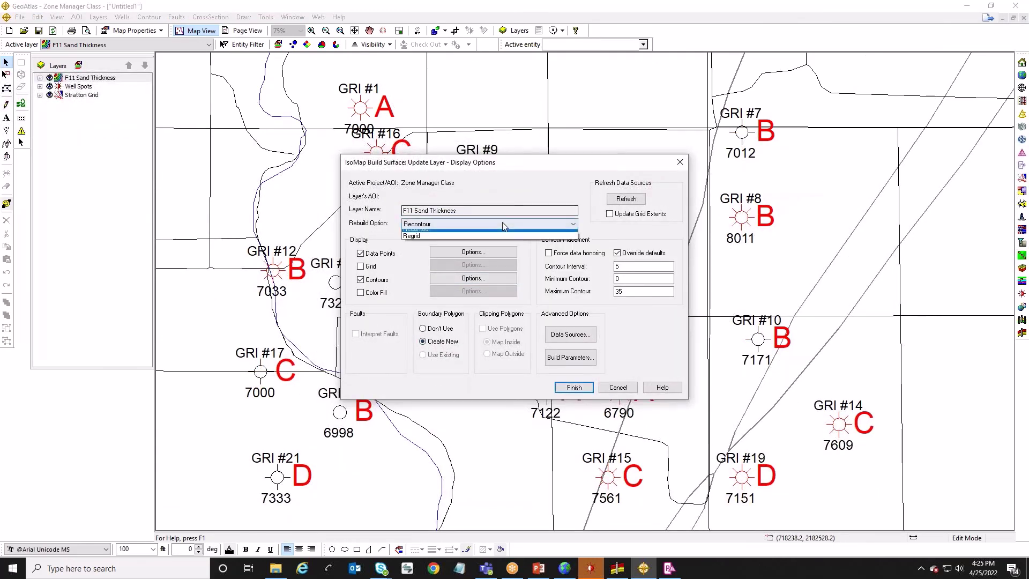
left_click(464, 240)
left_click(574, 387)
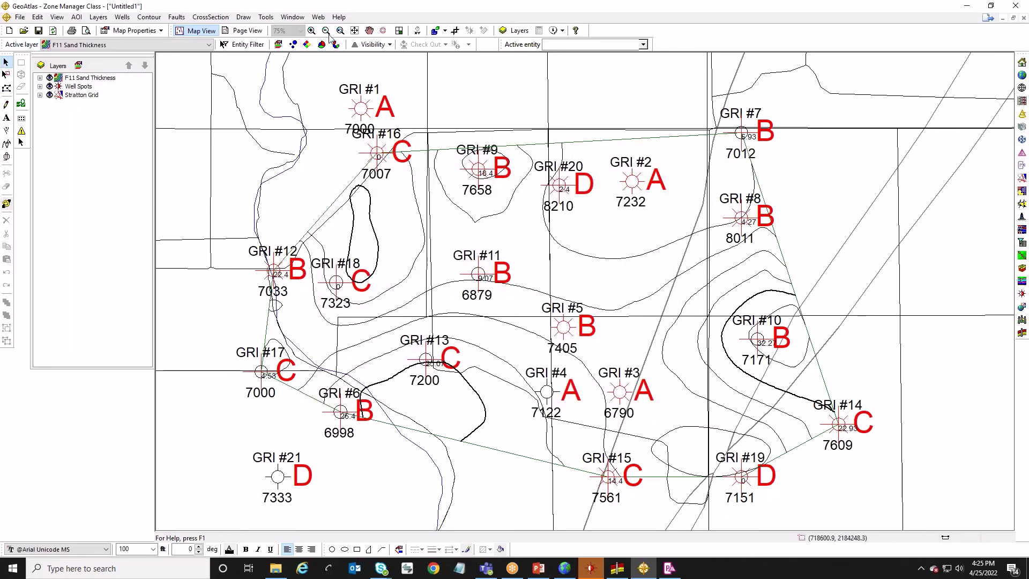
Frame the contoured well area on the map and hide the Stratton Grid and Well Spots layers
left_click(354, 30)
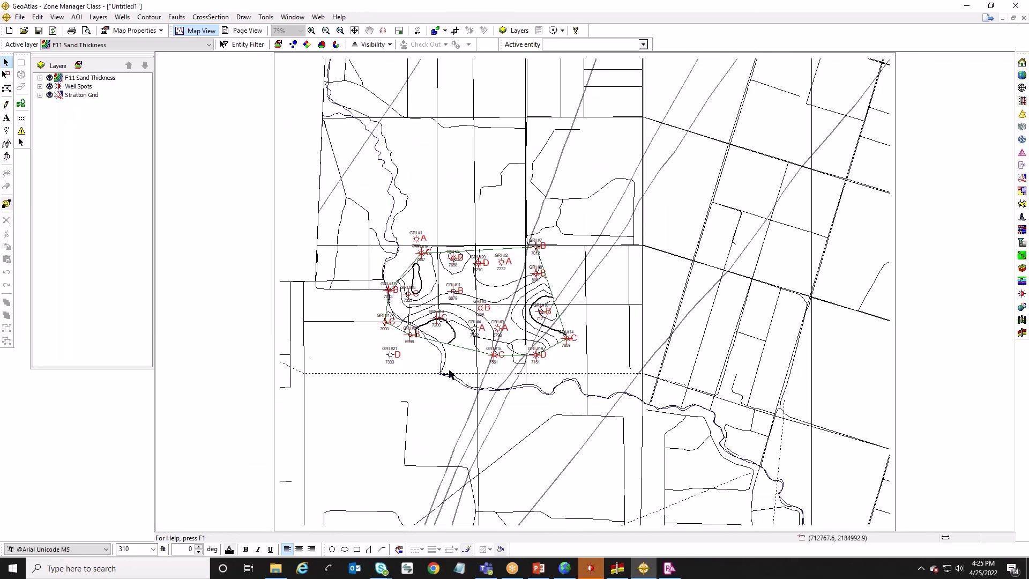
left_click(311, 30)
left_click_drag(364, 225, 593, 388)
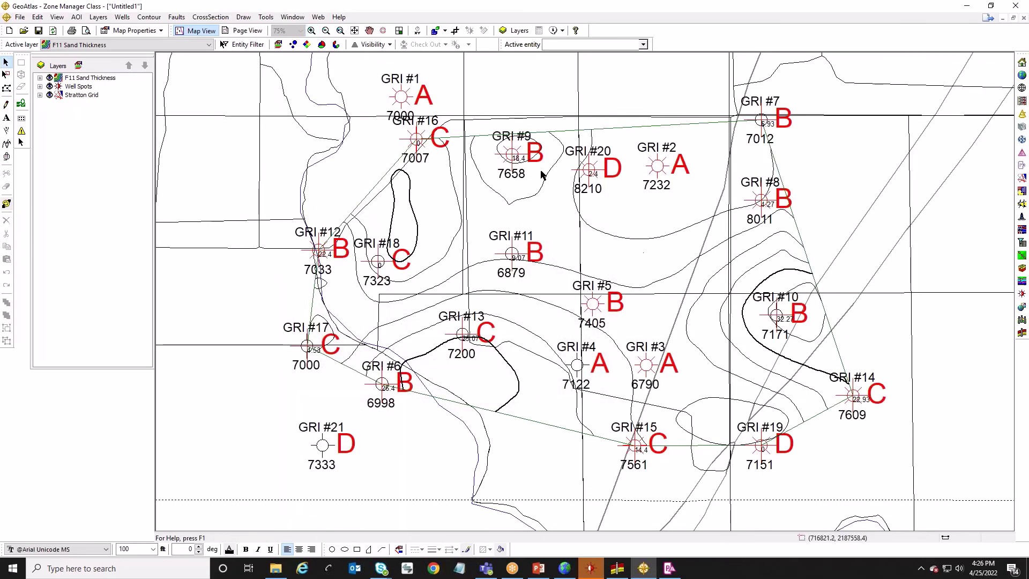
left_click(50, 95)
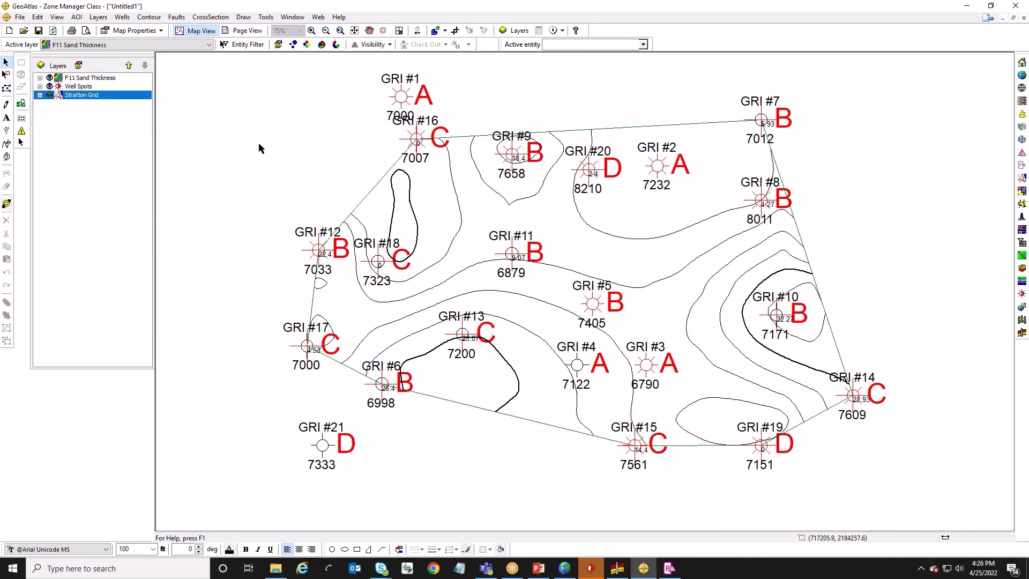
left_click(50, 86)
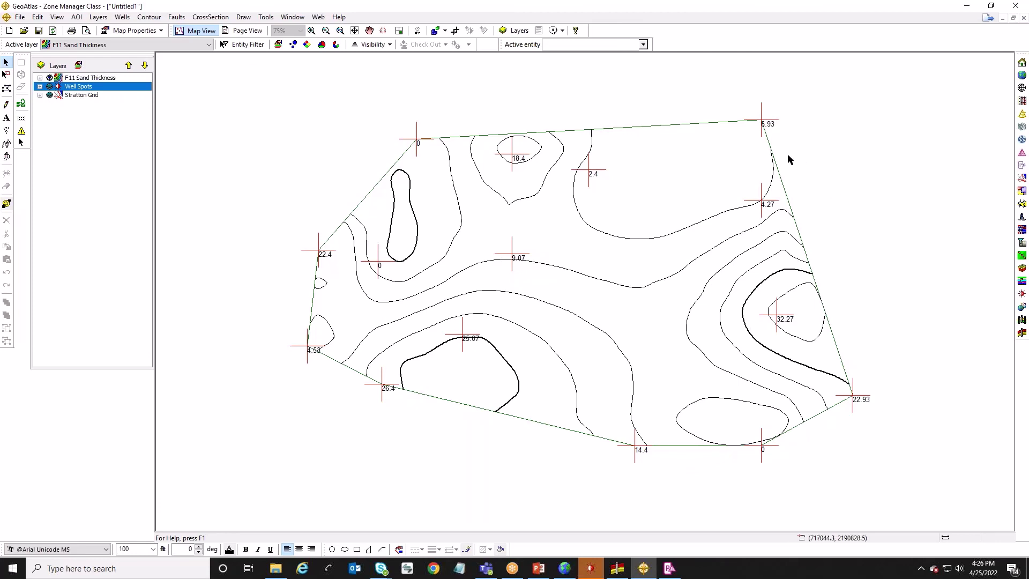
Start a new IsoMap surface layer and choose ZoneManager as the data source to add
left_click(149, 17)
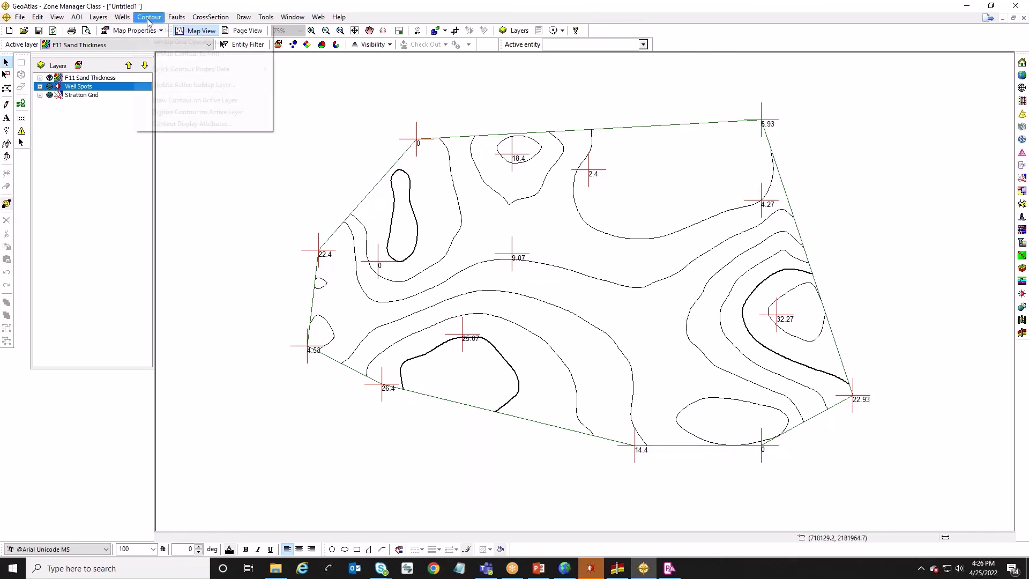
left_click(169, 28)
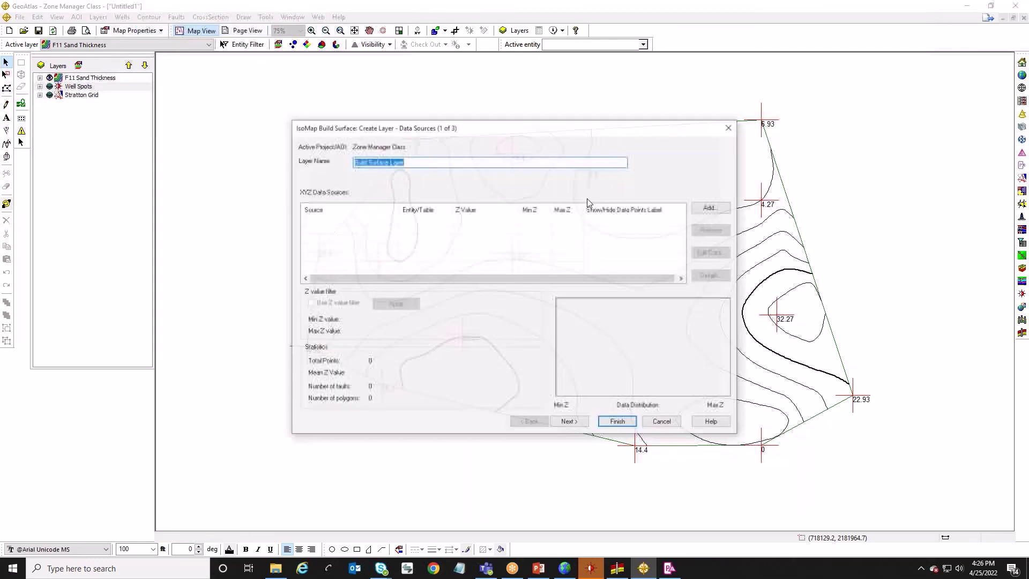
left_click(710, 208)
left_click(535, 281)
left_click(475, 317)
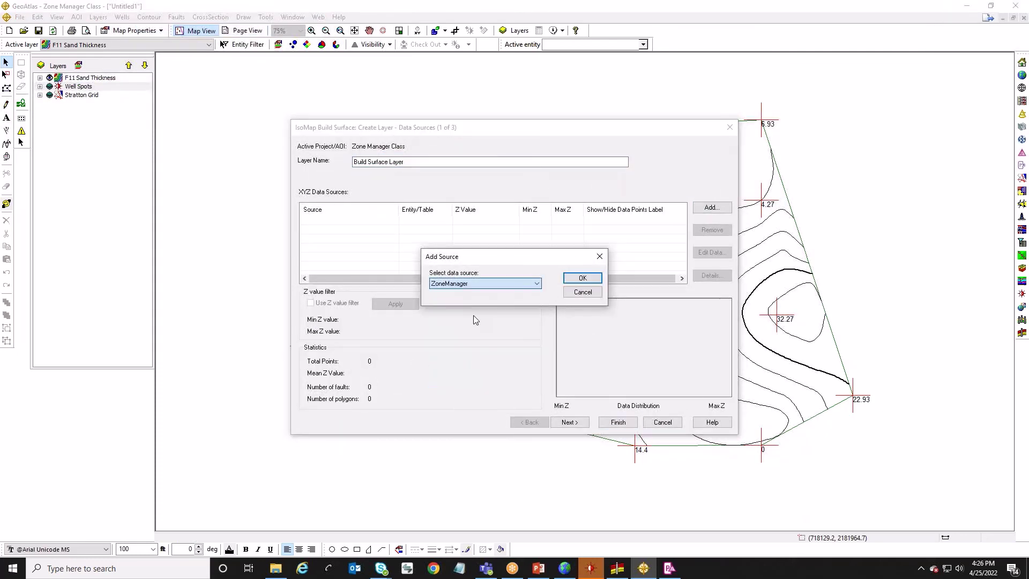
left_click(583, 278)
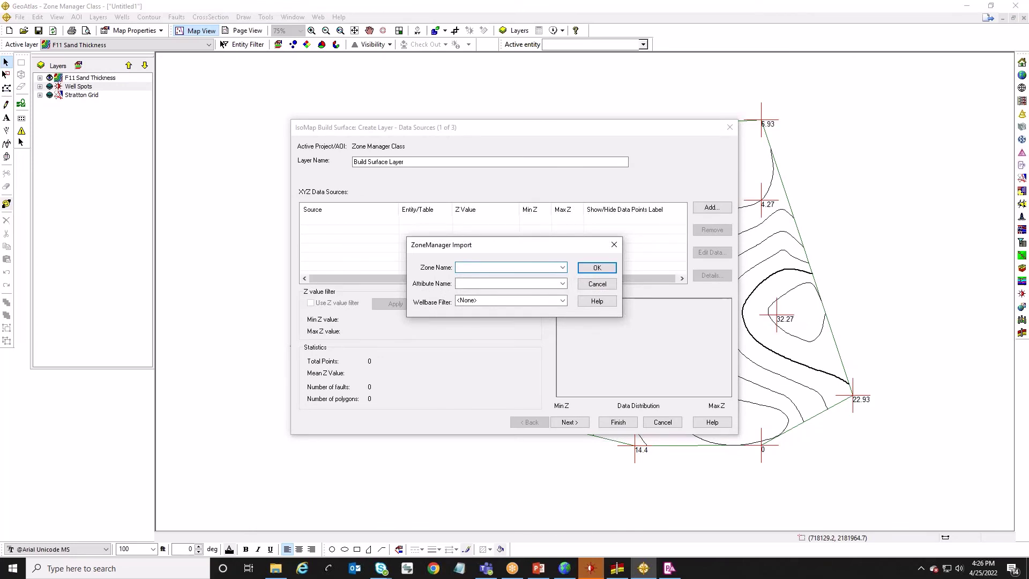
Add the NetPay attribute of F11 Primary Zone as the surface's XYZ data, then cancel the surface build
left_click(562, 267)
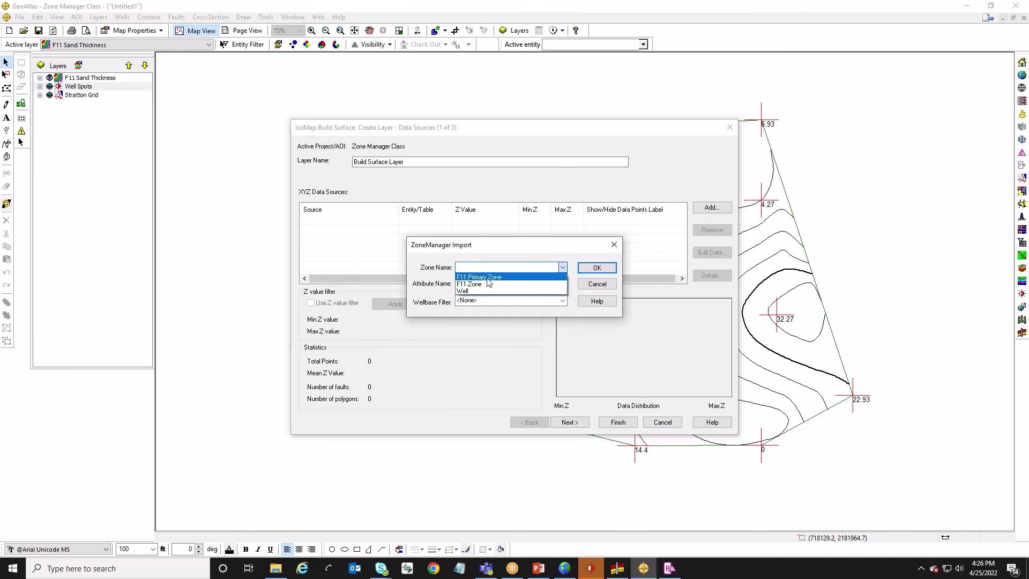
left_click(487, 278)
left_click(563, 284)
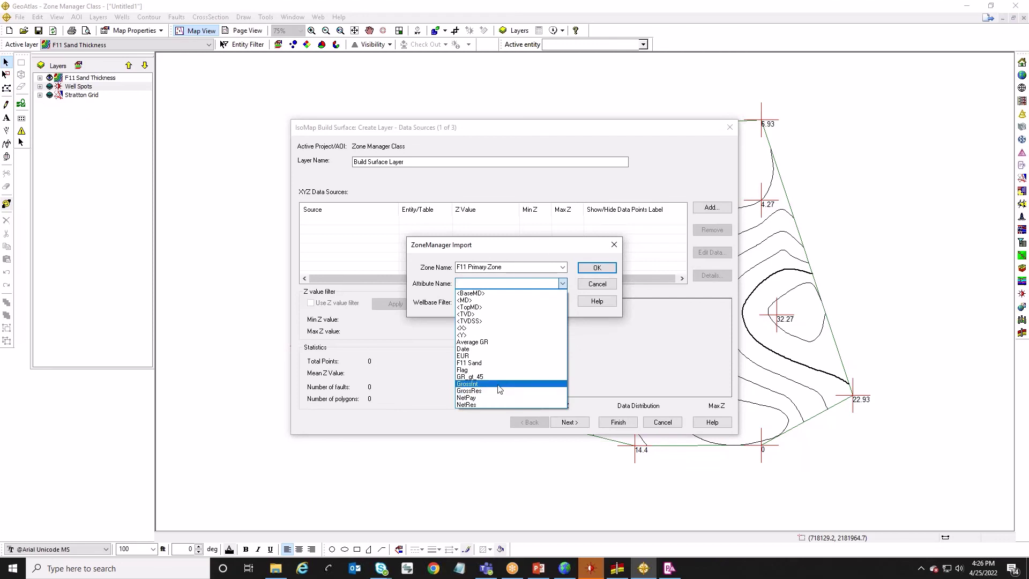
left_click(485, 398)
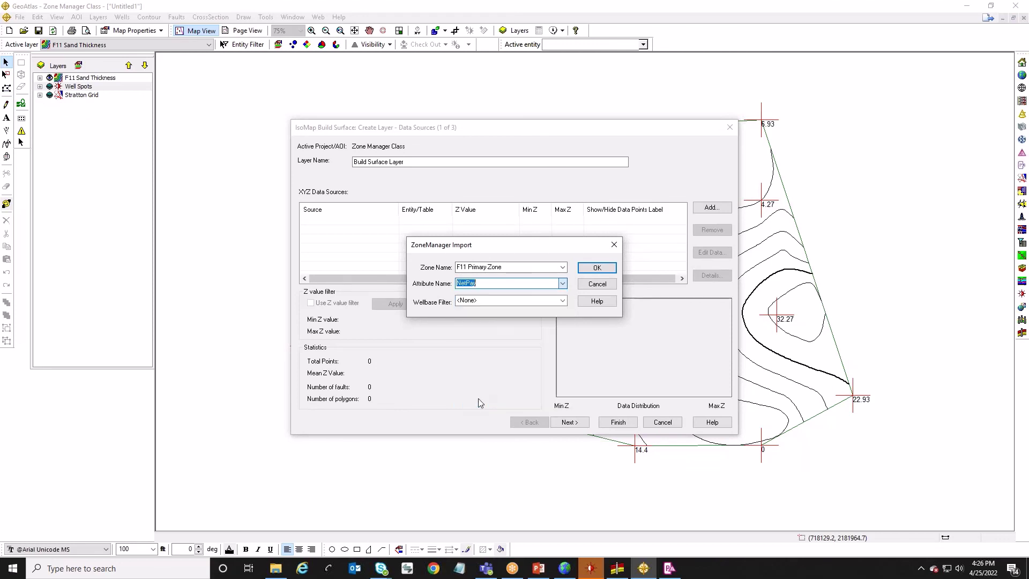
left_click(595, 268)
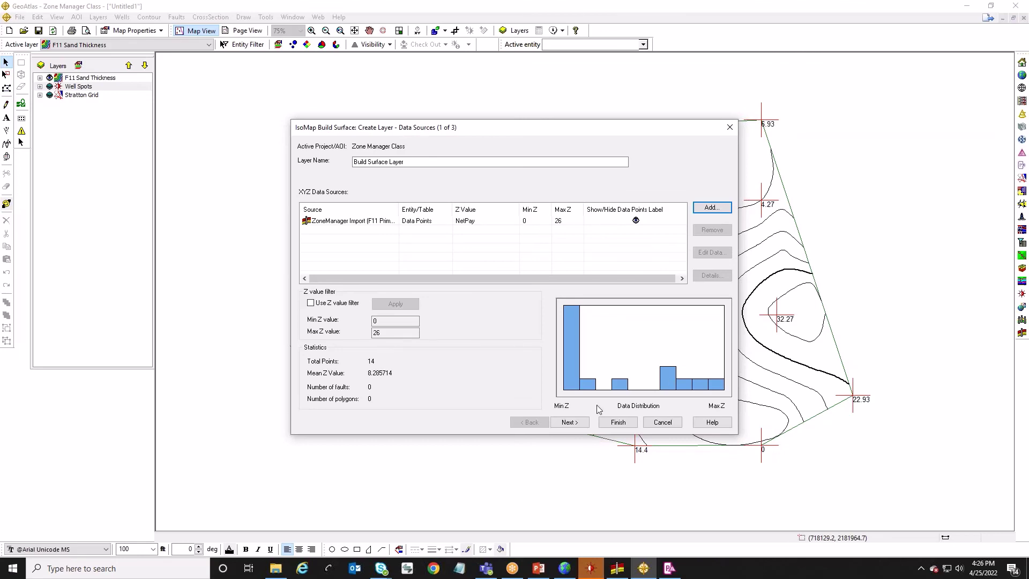
left_click(662, 422)
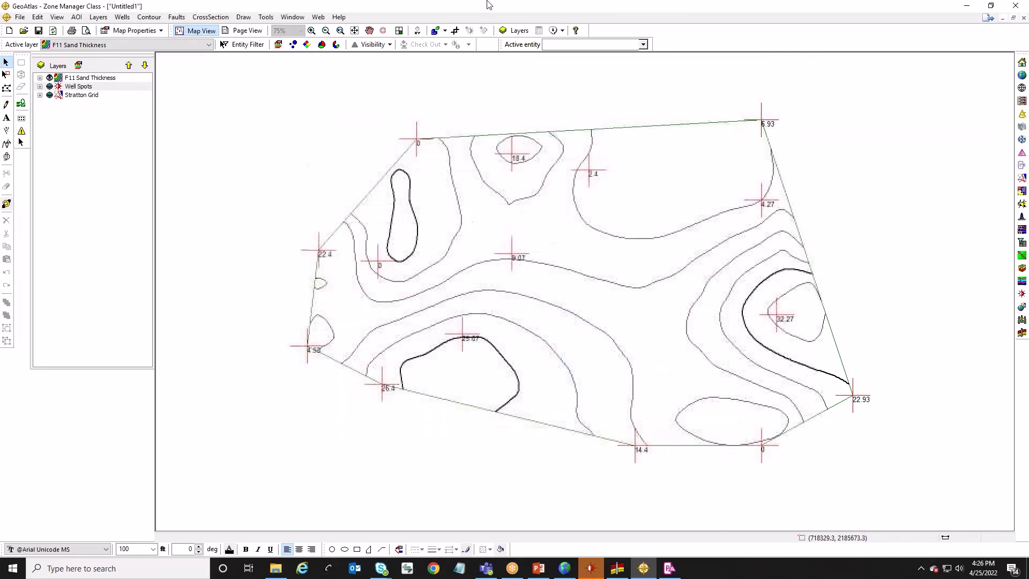
left_click(354, 30)
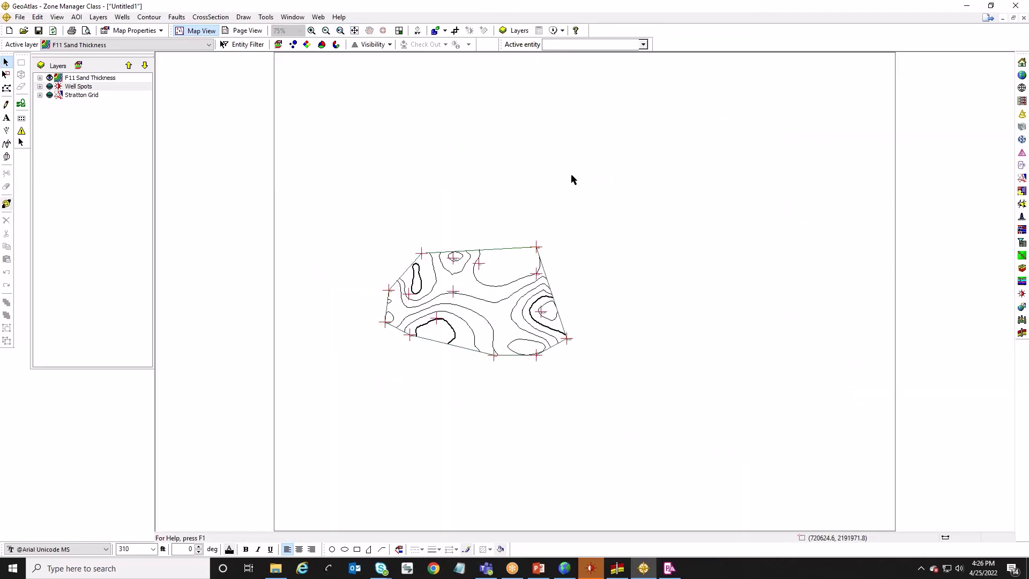
Switch to ZoneManager and enter and parse the equation <Attribute>= A+B in the Zone Attribute Calculator
left_click(616, 568)
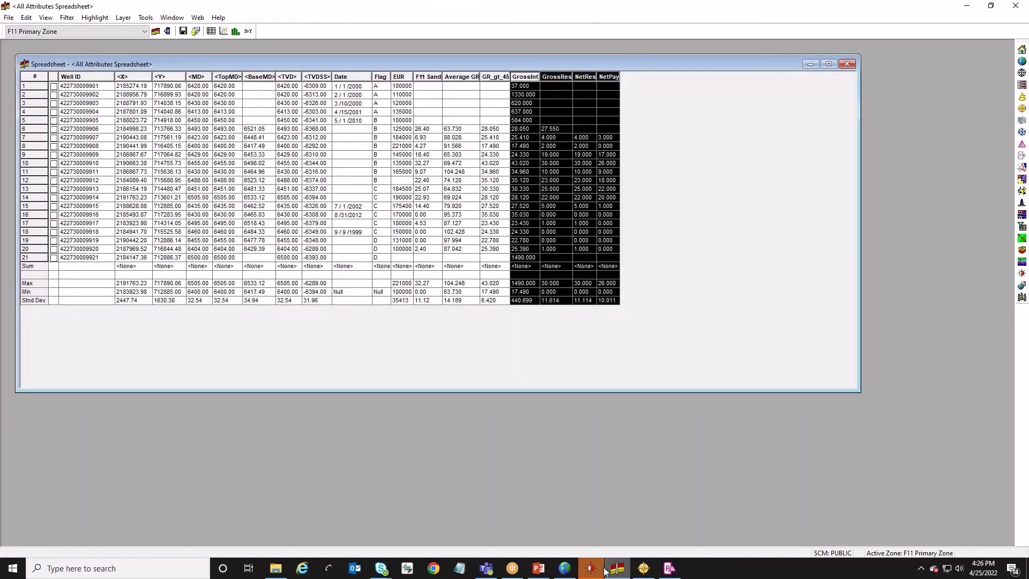
mouse_move(541, 569)
left_click(146, 18)
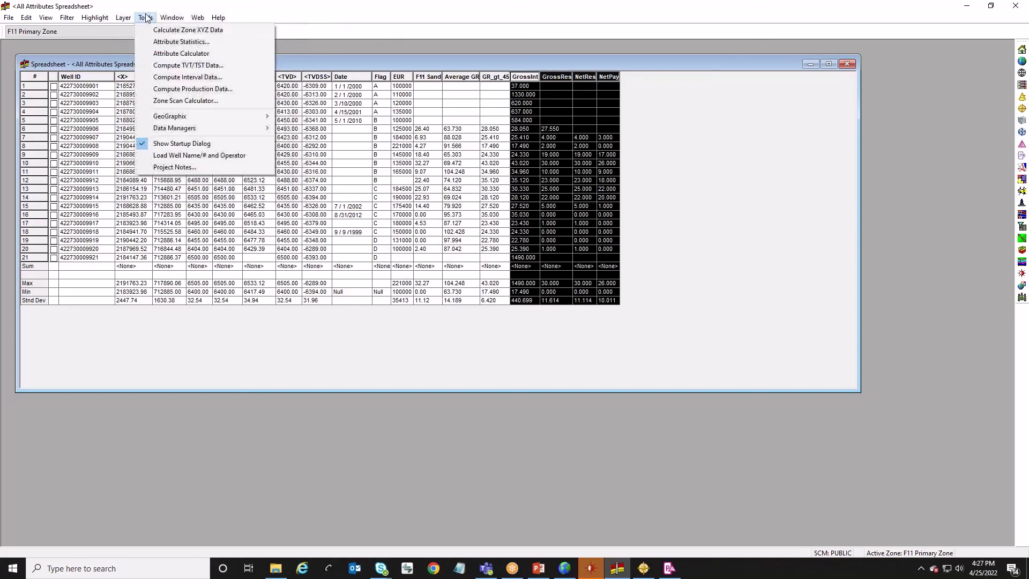
left_click(162, 54)
left_click_drag(493, 146, 504, 272)
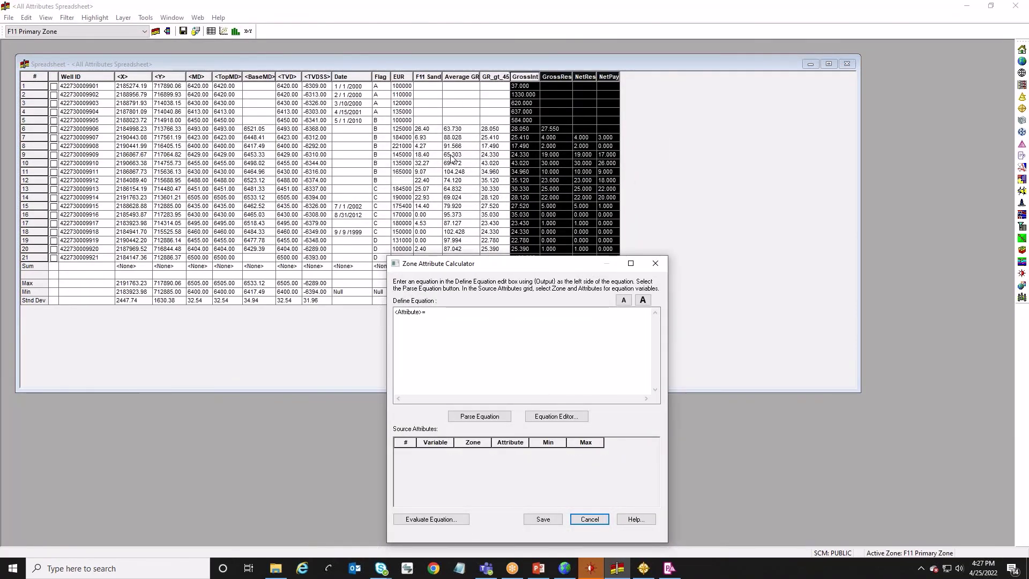
left_click(443, 315)
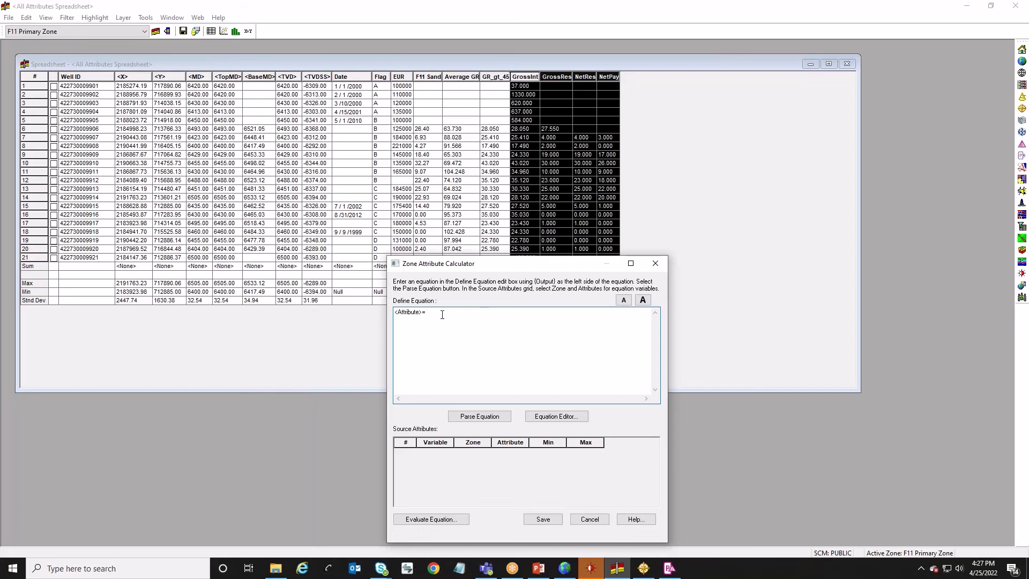
type("A+B")
left_click(478, 416)
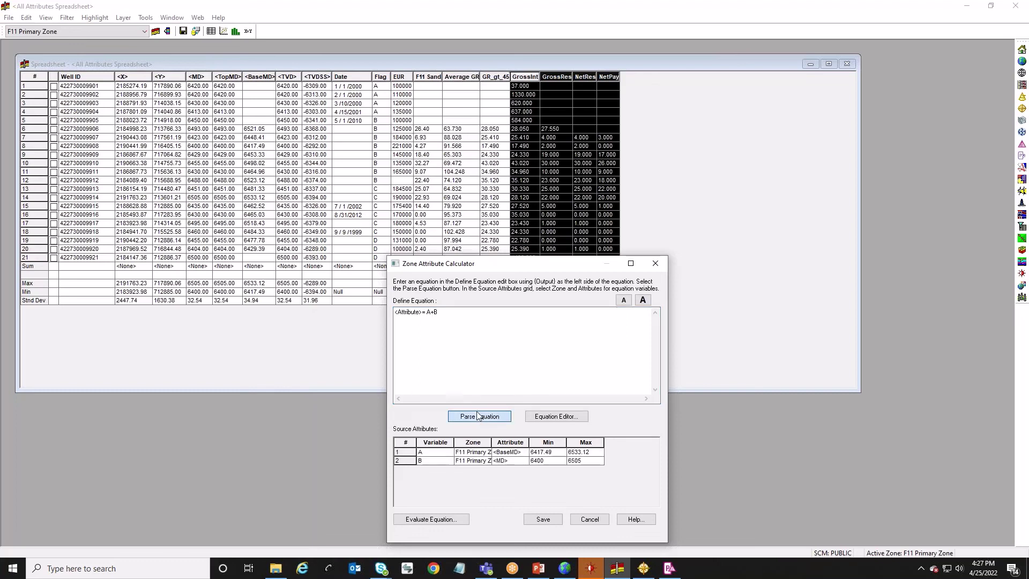
Assign GrossInt to variable A and GrossRes to variable B, then cancel the attribute calculation
left_click(515, 454)
left_click(523, 454)
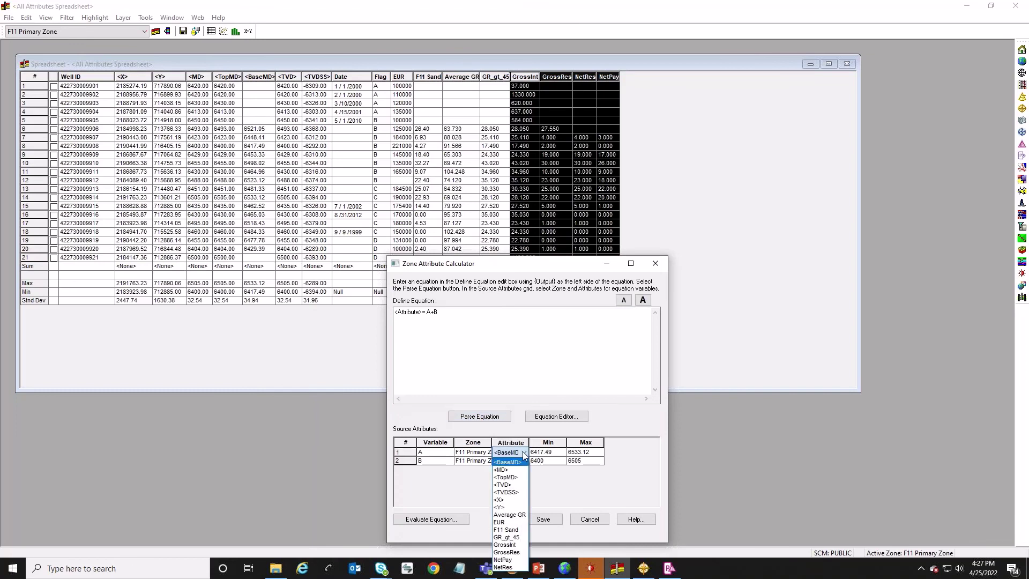
left_click(514, 545)
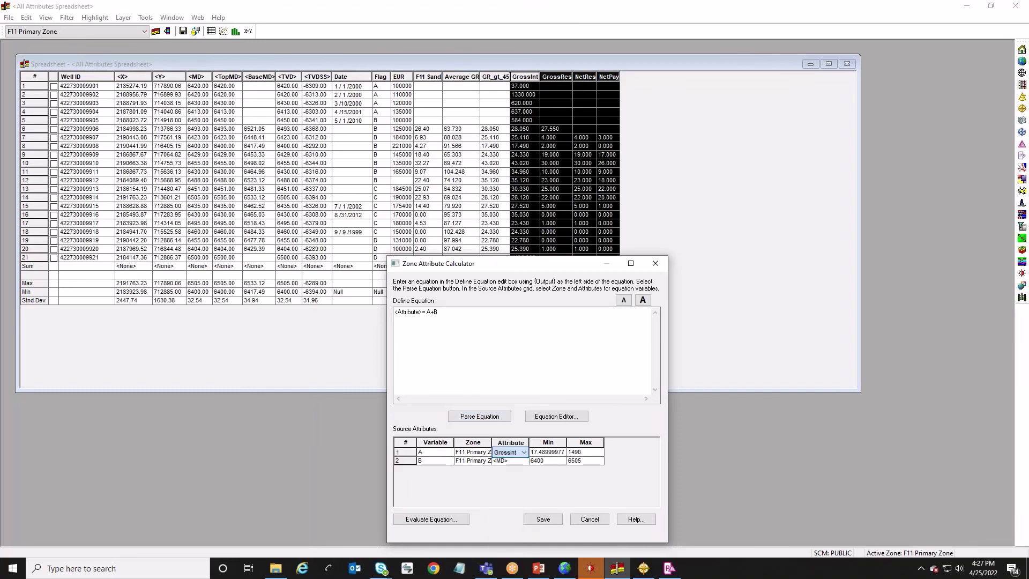
left_click(526, 464)
left_click(524, 462)
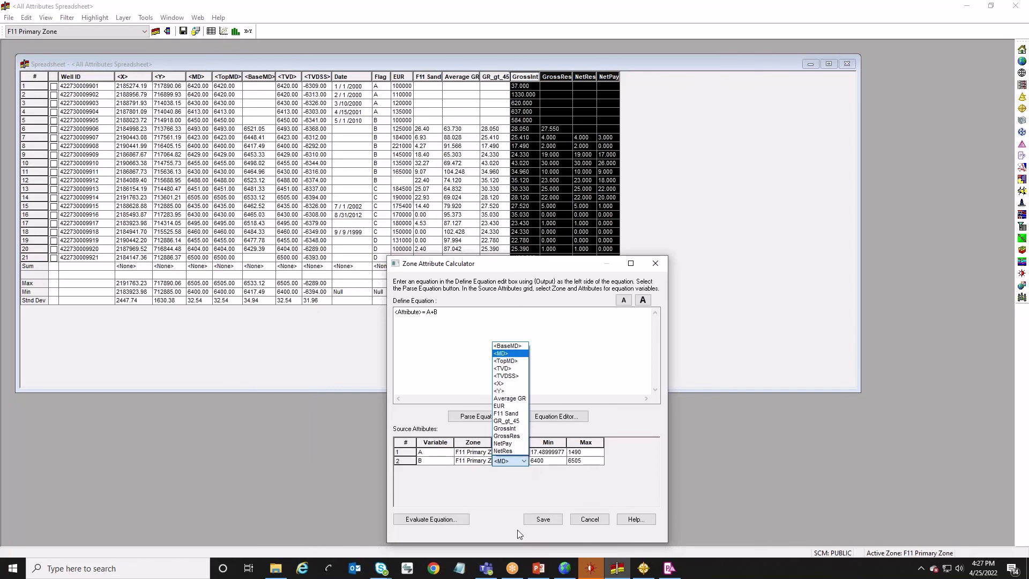
left_click(514, 437)
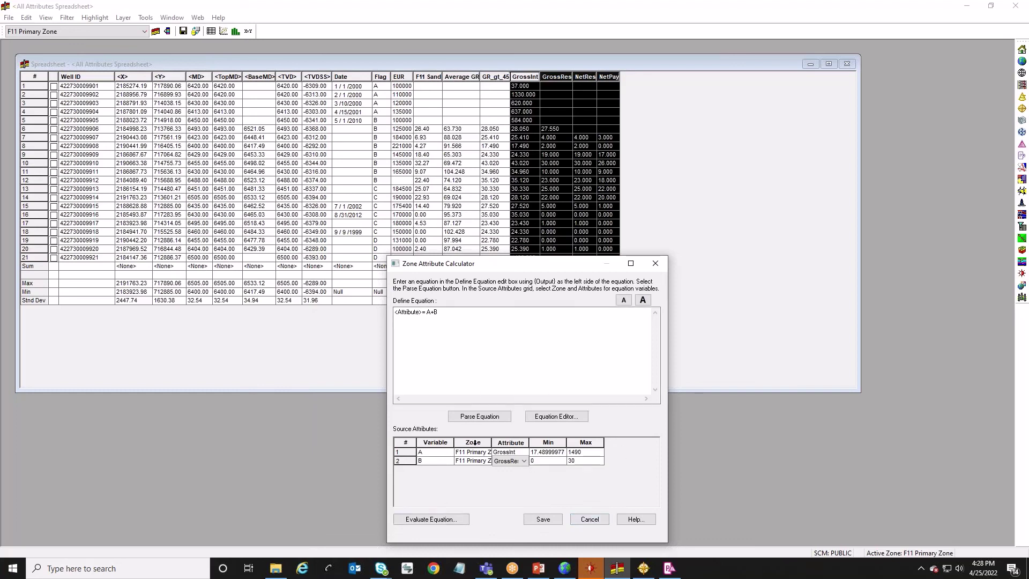
left_click(581, 522)
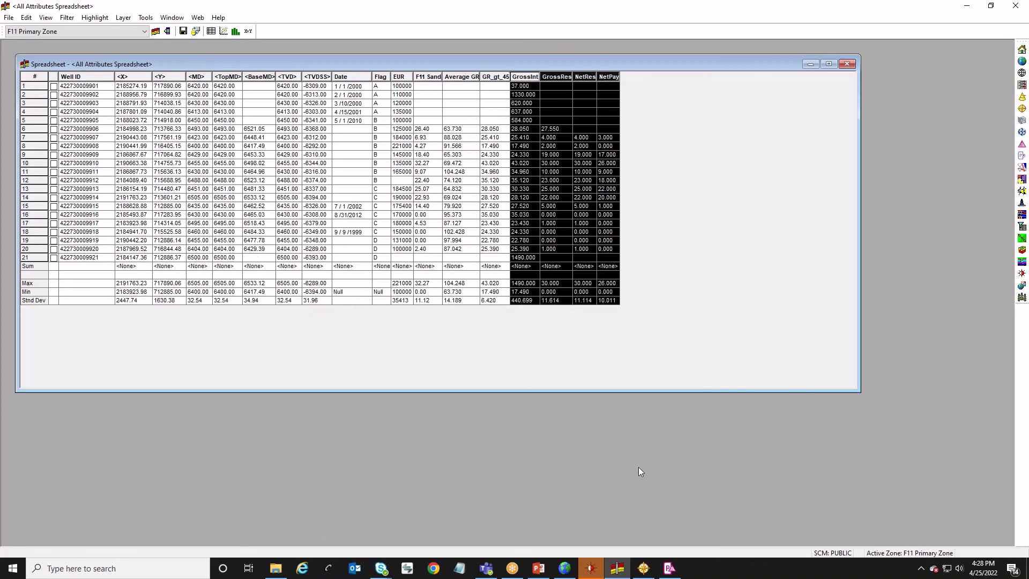
Switch to the PowerPoint presentation and run the slide show at the closing Today's Session slide
left_click(547, 571)
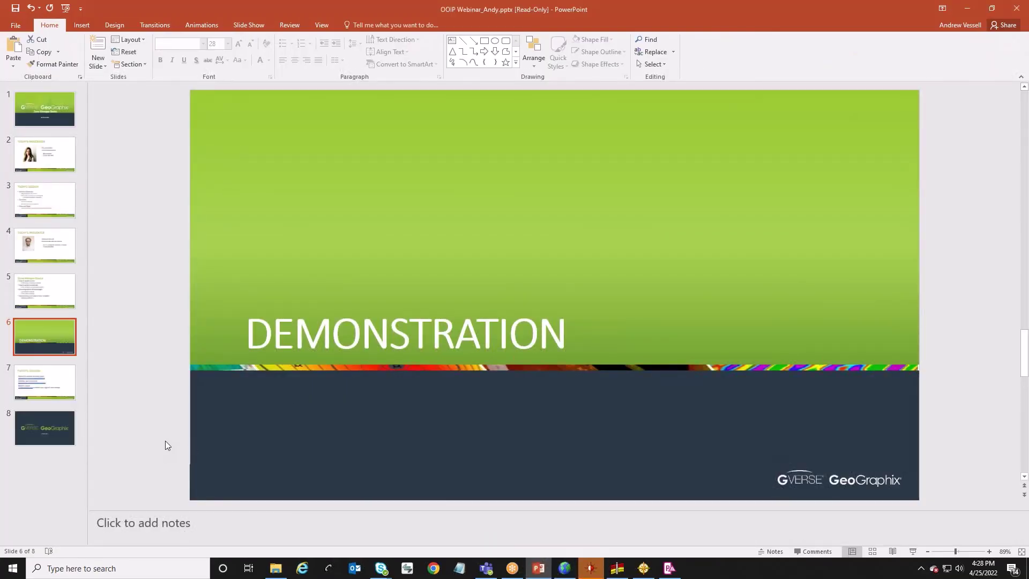
left_click(913, 550)
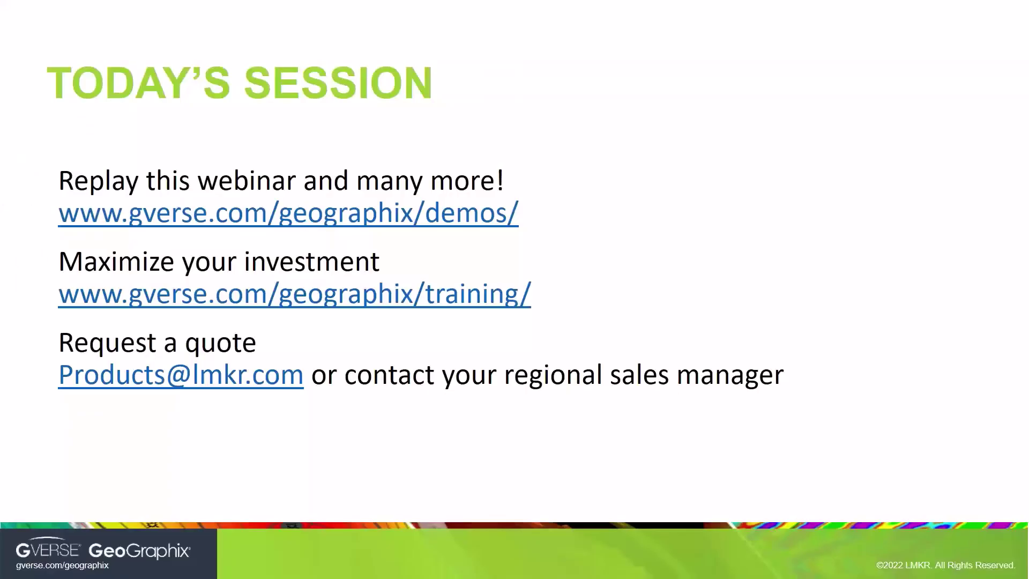